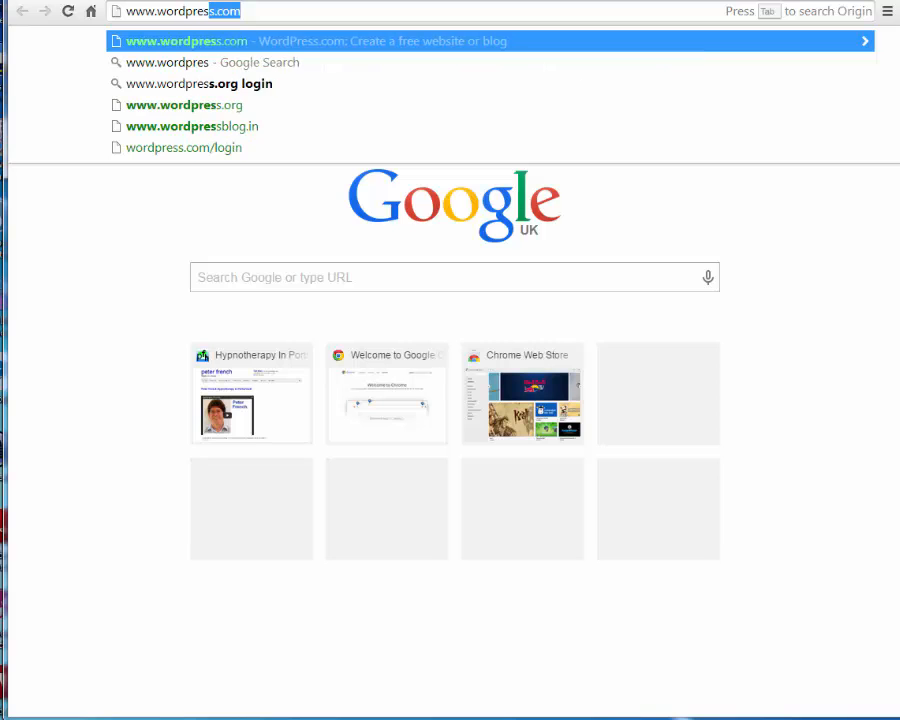
pyautogui.press('Return')
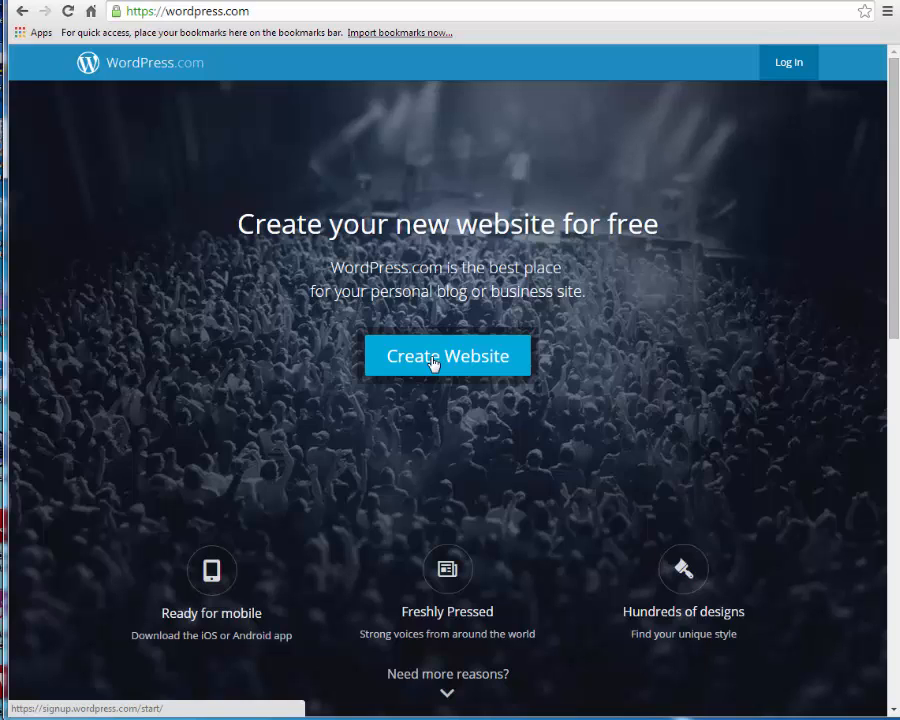
# - Paste the desired site address, create the site, and submit the account's email, username and password
pyautogui.click(433, 358)
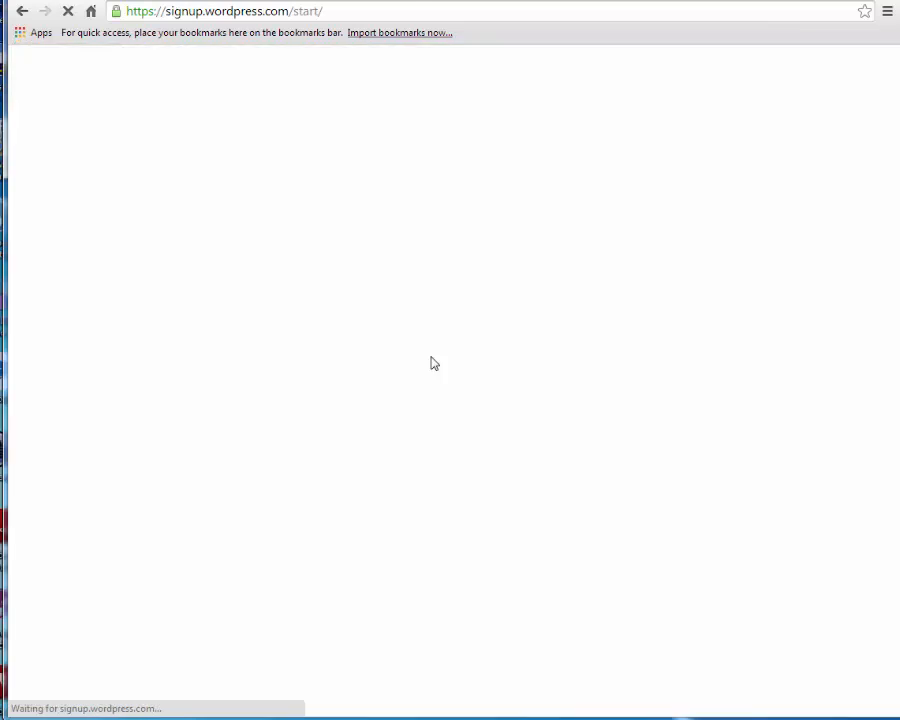
pyautogui.click(349, 247)
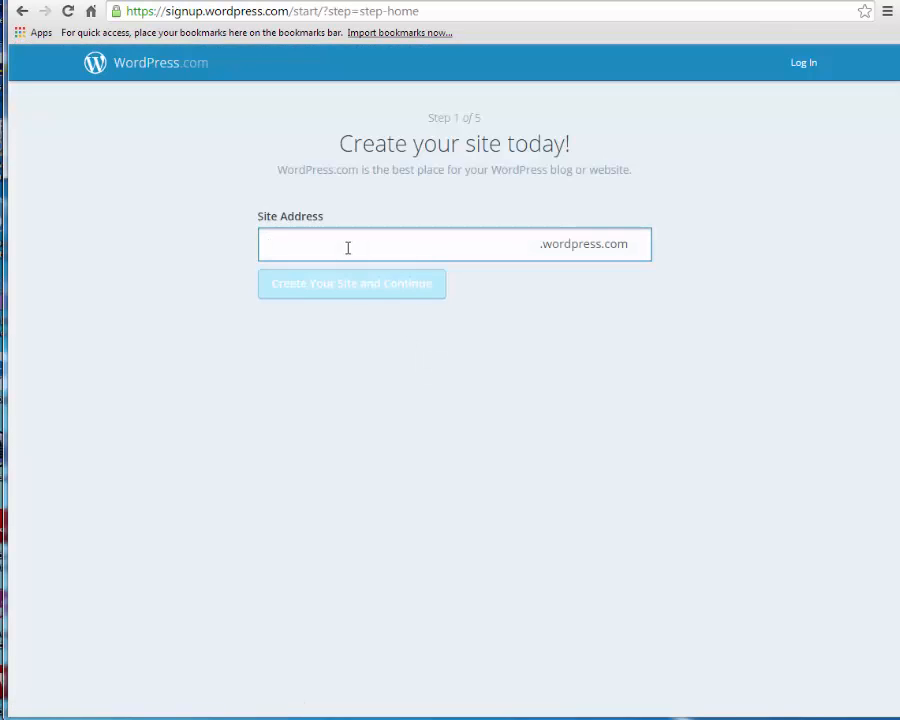
pyautogui.write('peterfrenchhypno')
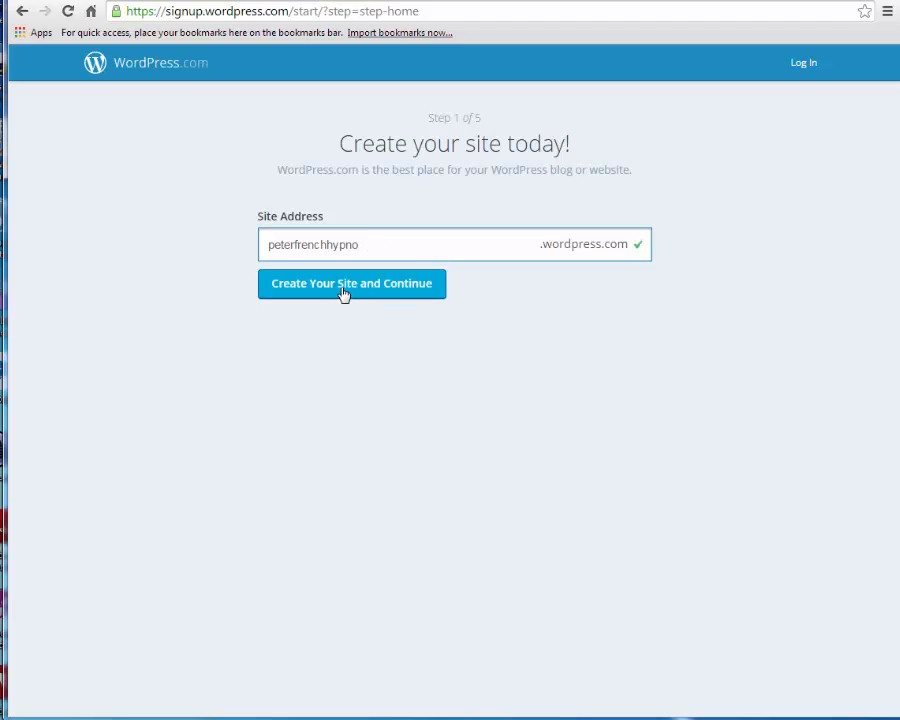
pyautogui.click(345, 291)
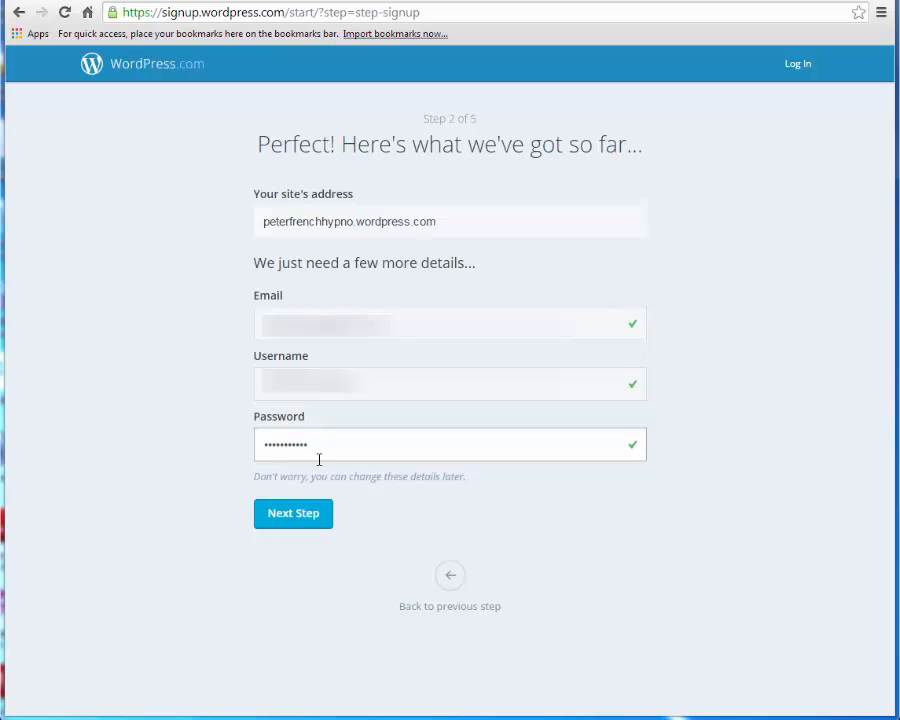
pyautogui.click(295, 518)
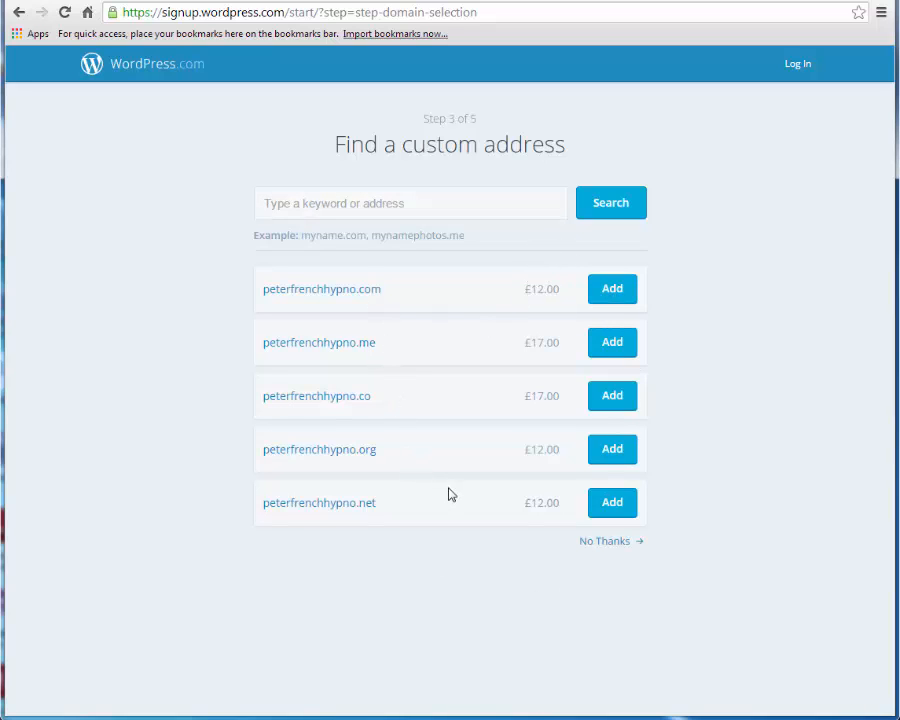
# - Decline the custom domain and choose the Penscratch theme
pyautogui.click(605, 545)
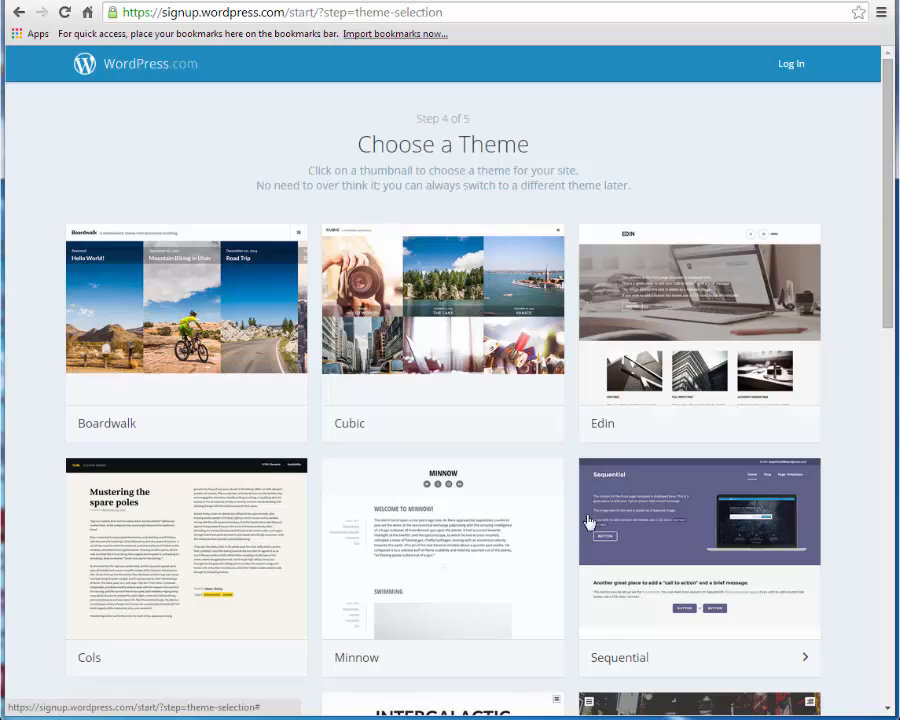
pyautogui.scroll(-4, 780, 334)
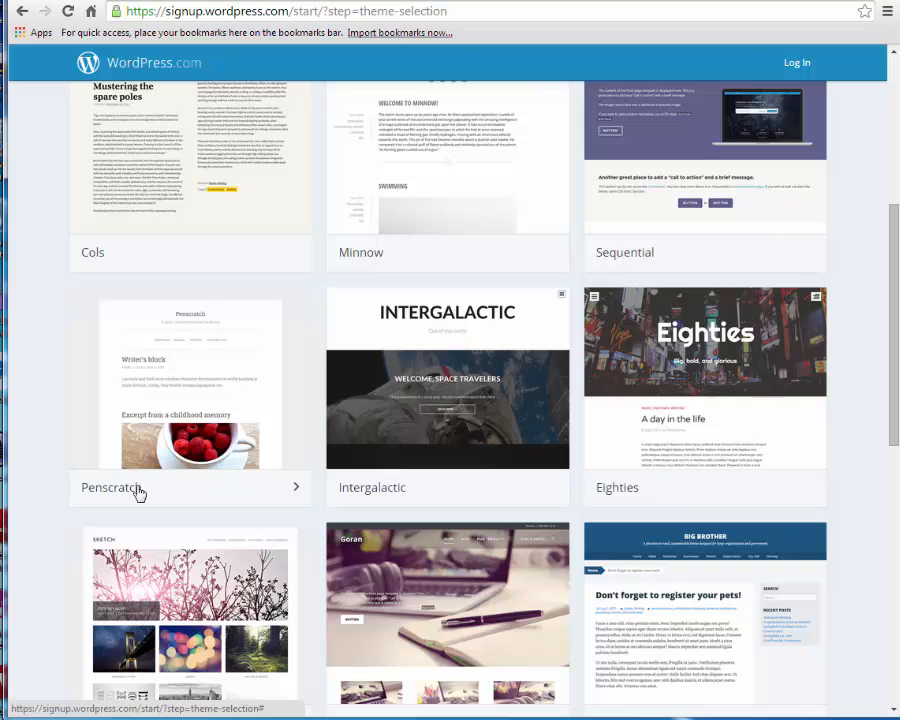
pyautogui.click(139, 492)
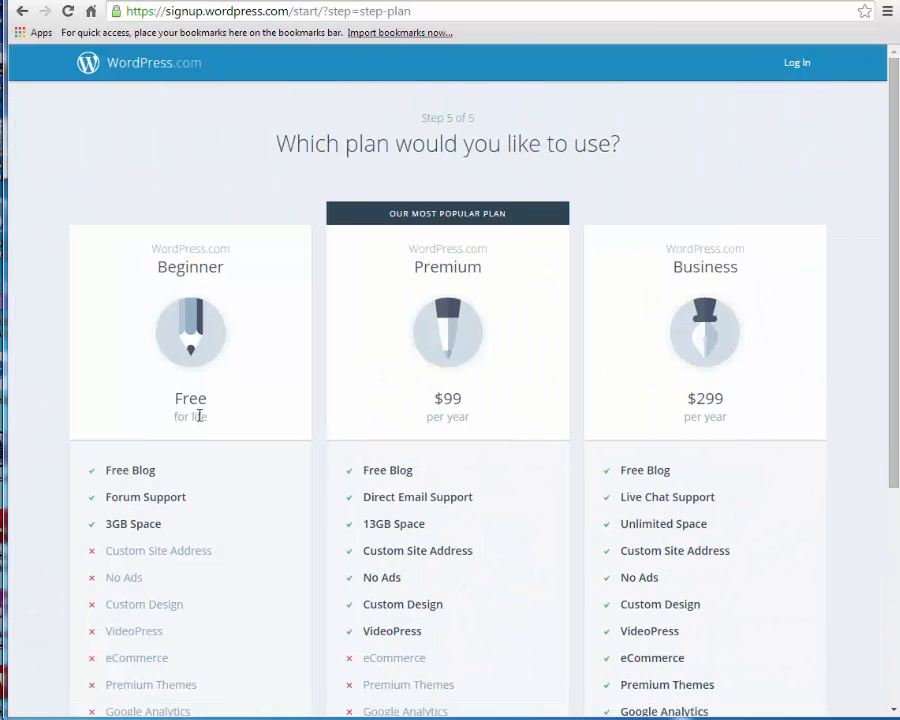
# - Select the free Beginner plan
pyautogui.scroll(-2, 200, 420)
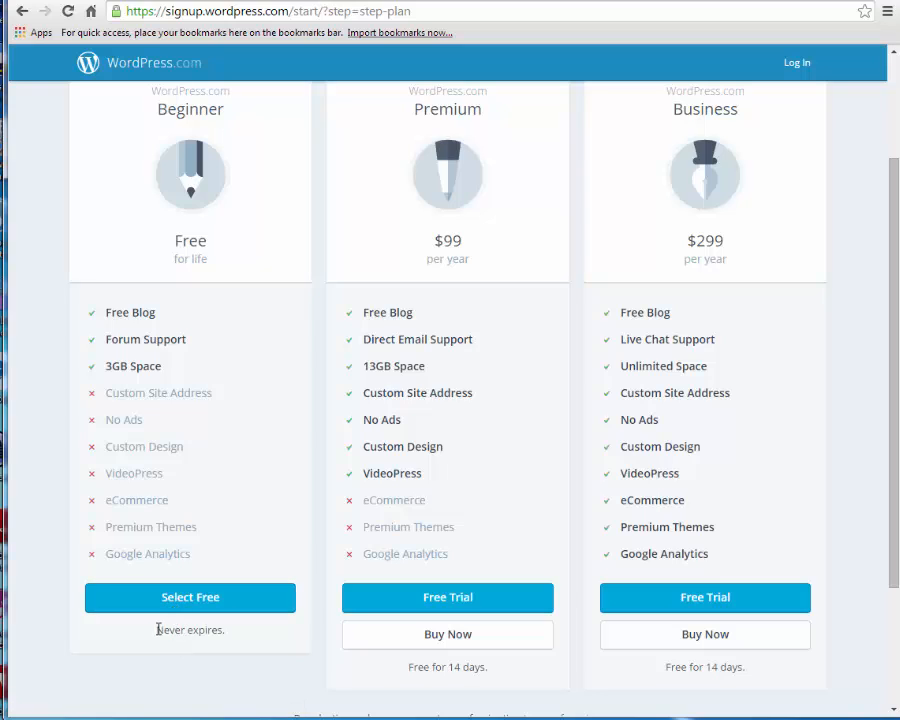
pyautogui.moveTo(157, 630); pyautogui.dragTo(227, 634)
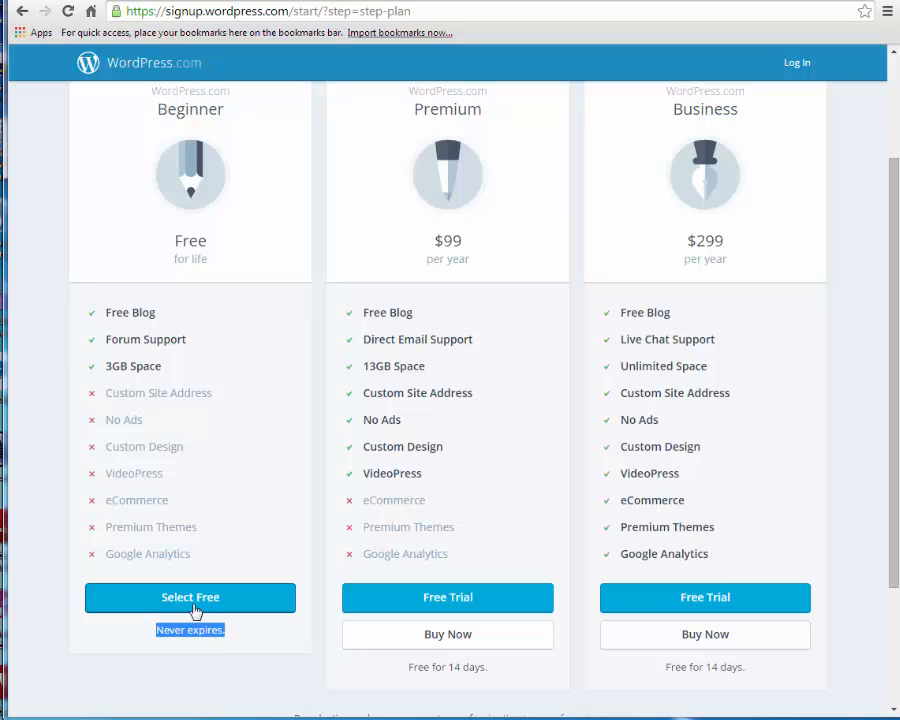
pyautogui.click(191, 601)
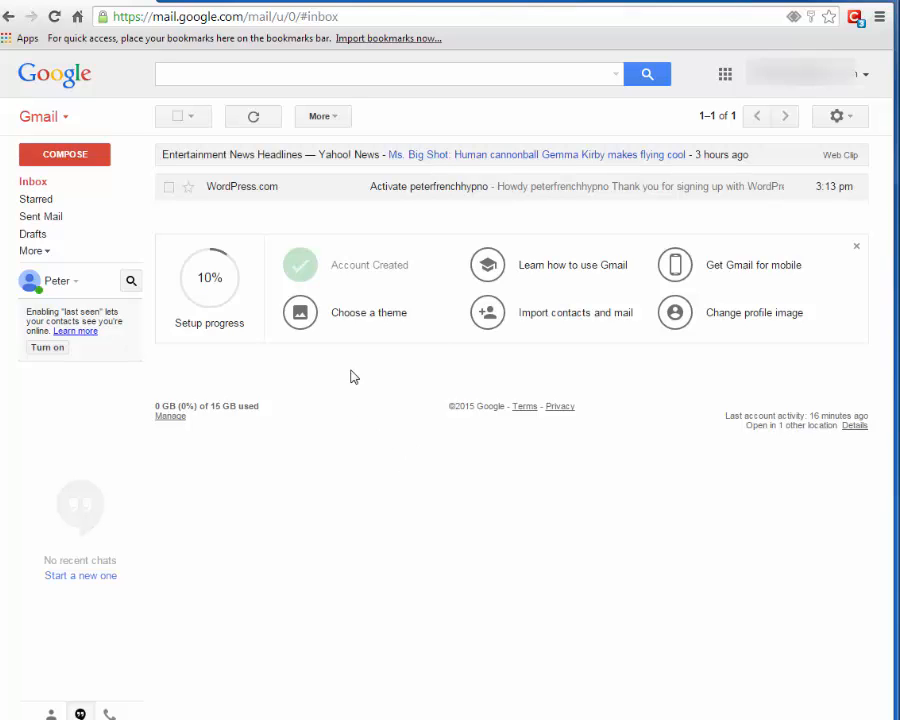
# - Open the WordPress.com activation email in Gmail and activate the account
pyautogui.click(241, 194)
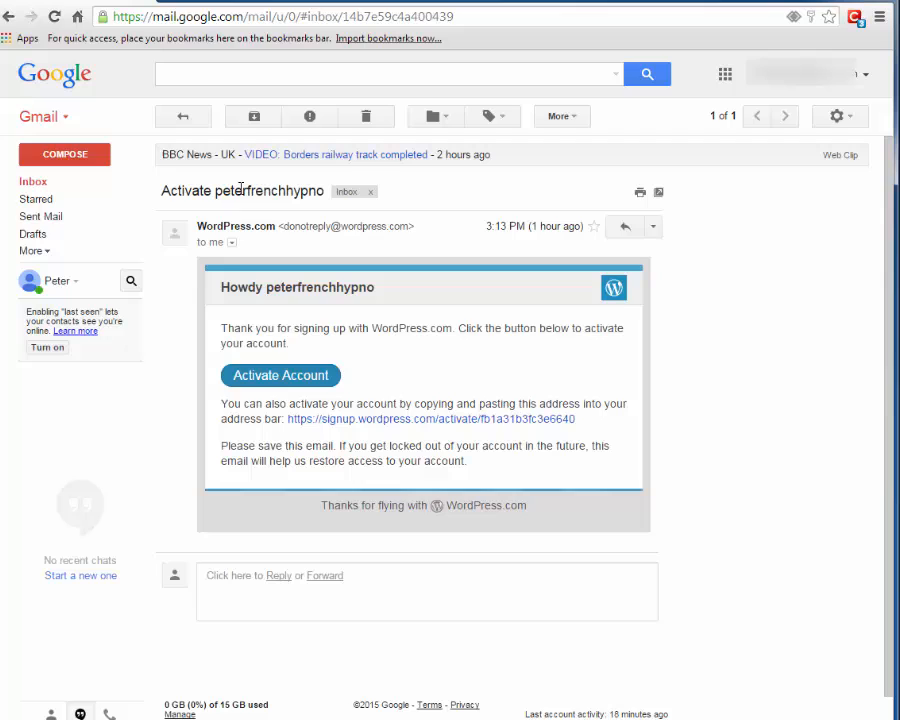
pyautogui.click(288, 376)
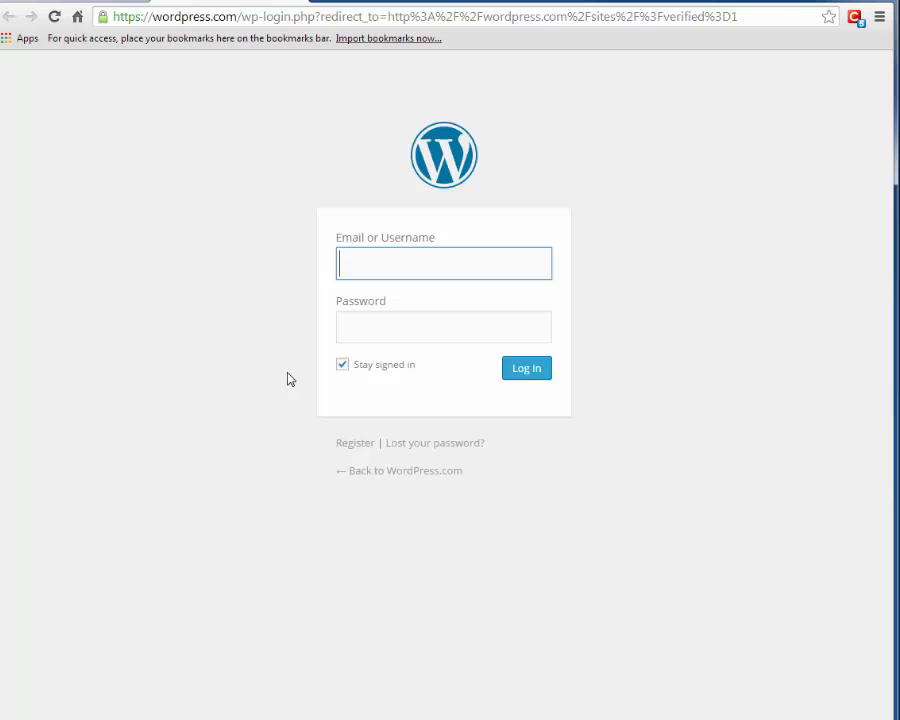
# - Log in to WordPress.com with the new account's username and password
pyautogui.write('•••••••••')
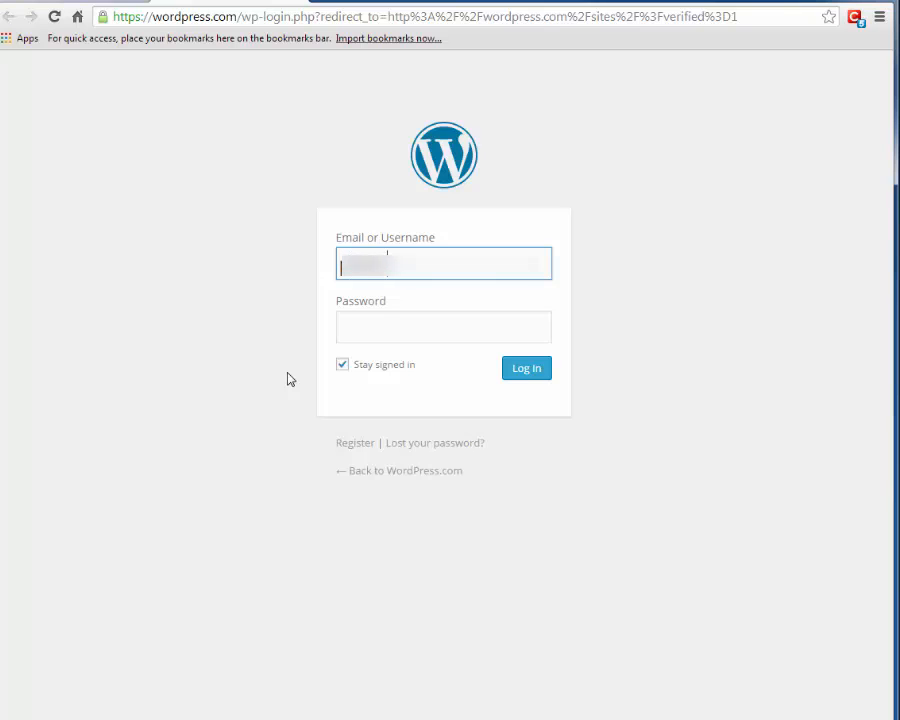
pyautogui.write('••••••••••')
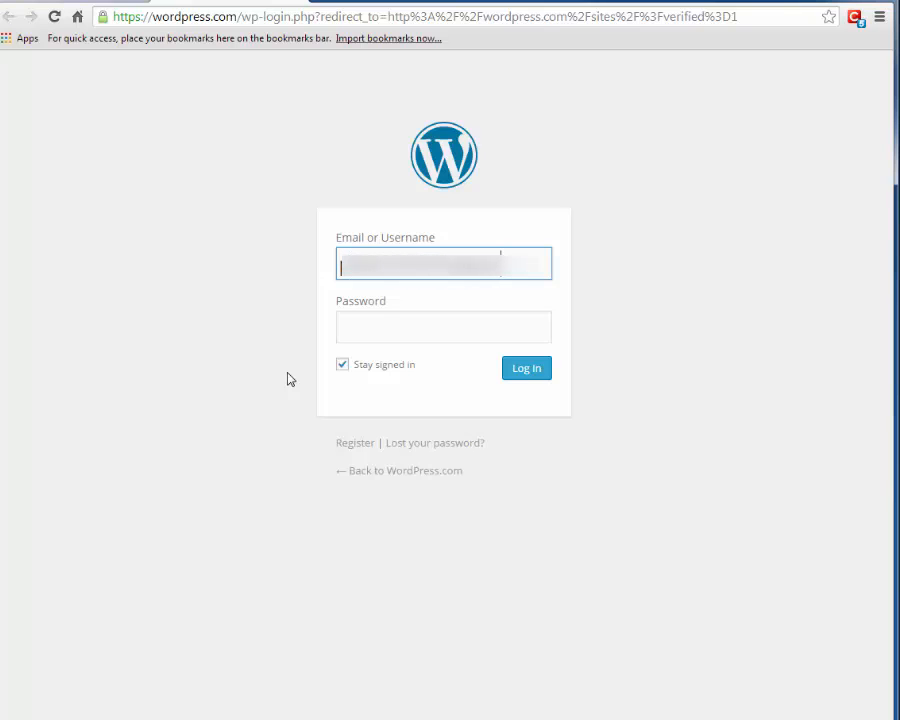
pyautogui.press('Tab')
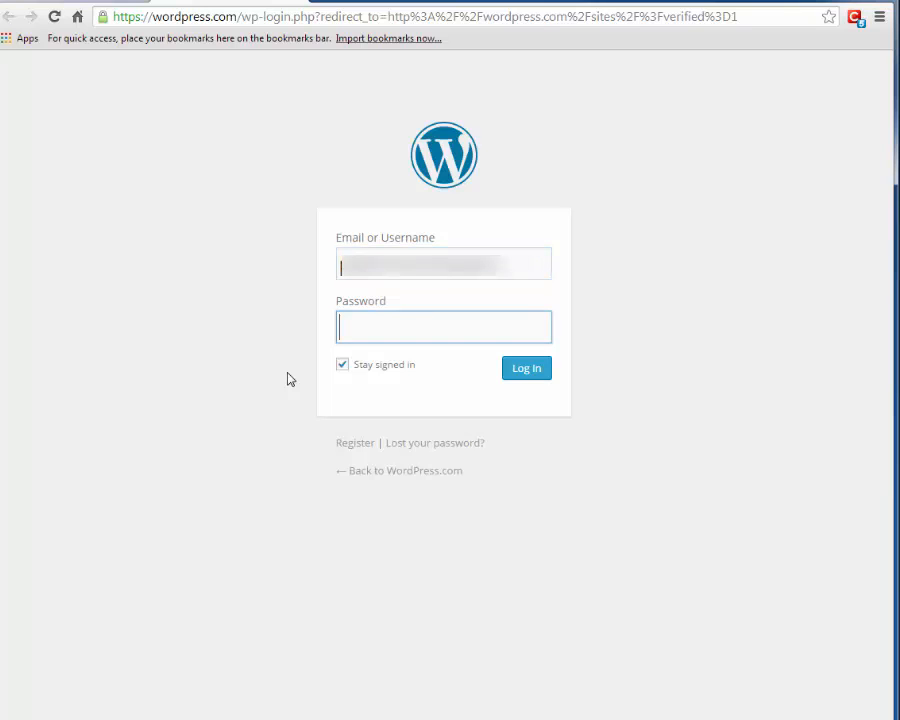
pyautogui.write('••••')
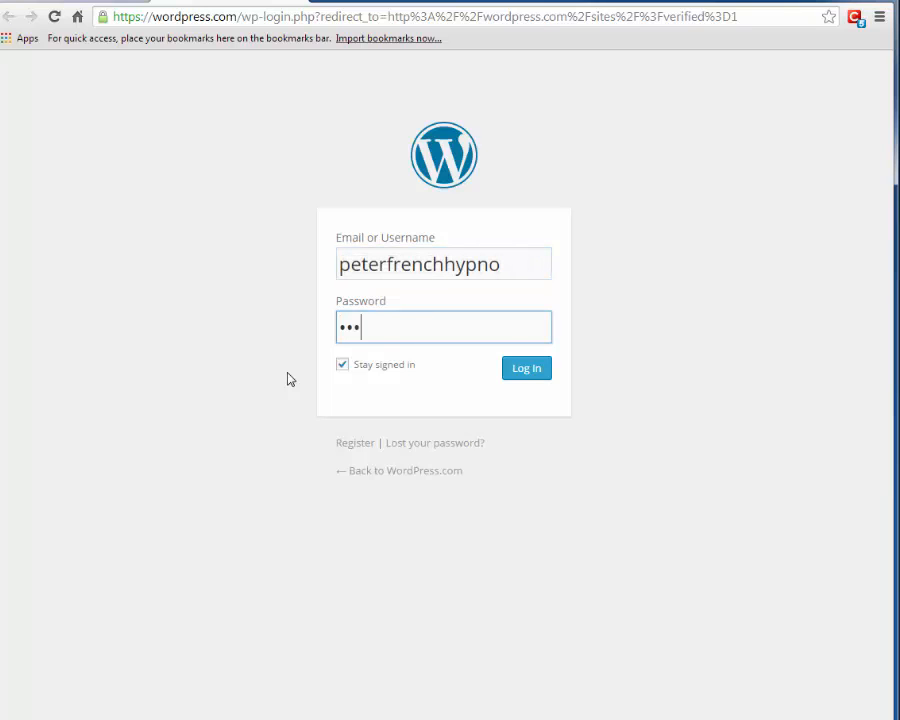
pyautogui.write('••••••••')
pyautogui.press('Return')
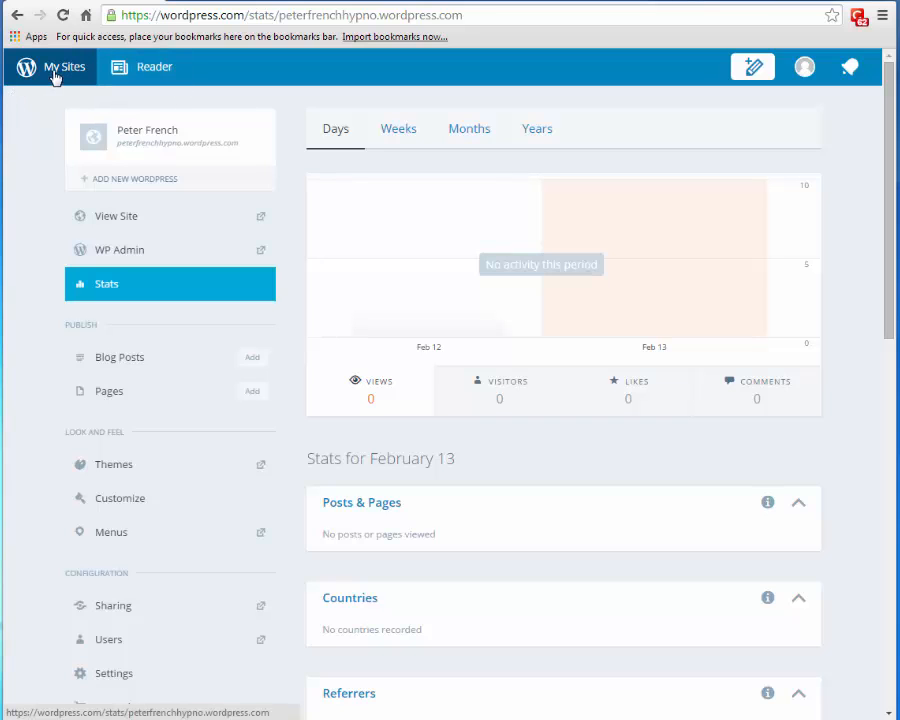
# - Go through Reader and My Sites to the site's WP Admin dashboard
pyautogui.click(154, 70)
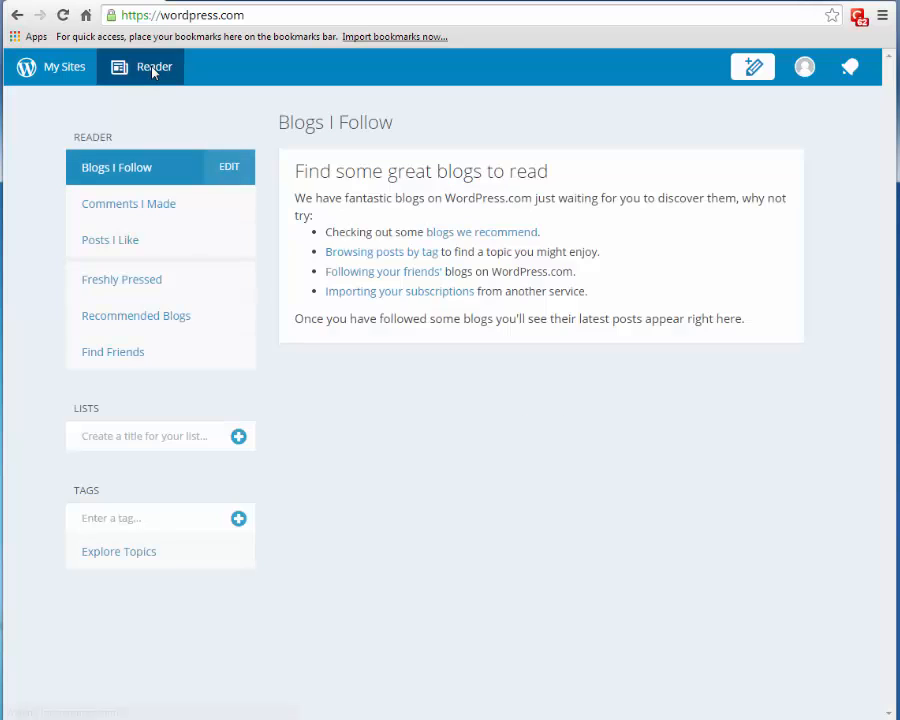
pyautogui.click(58, 70)
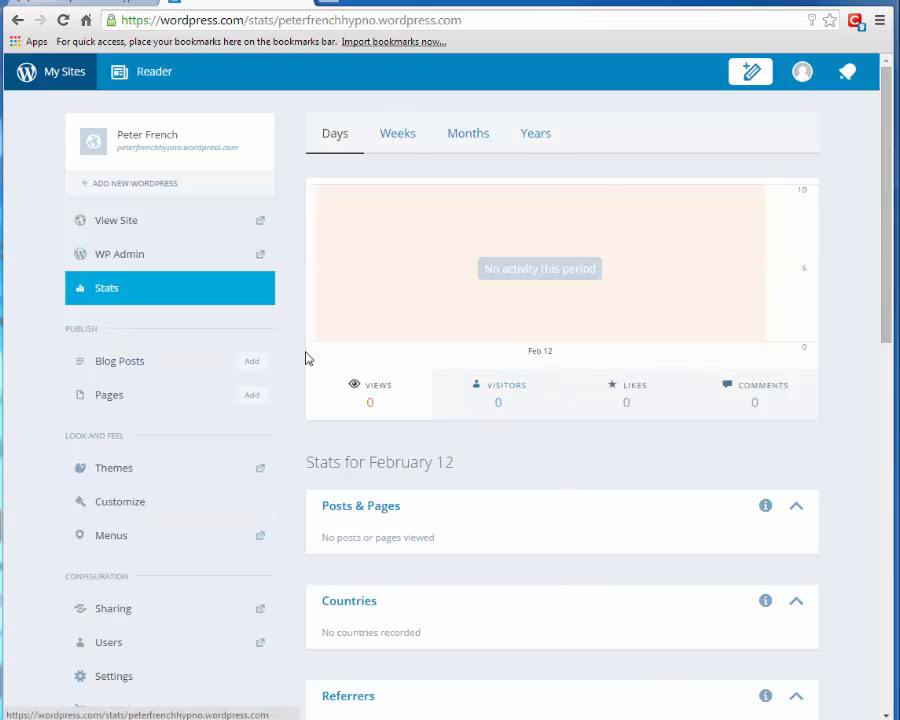
pyautogui.click(122, 257)
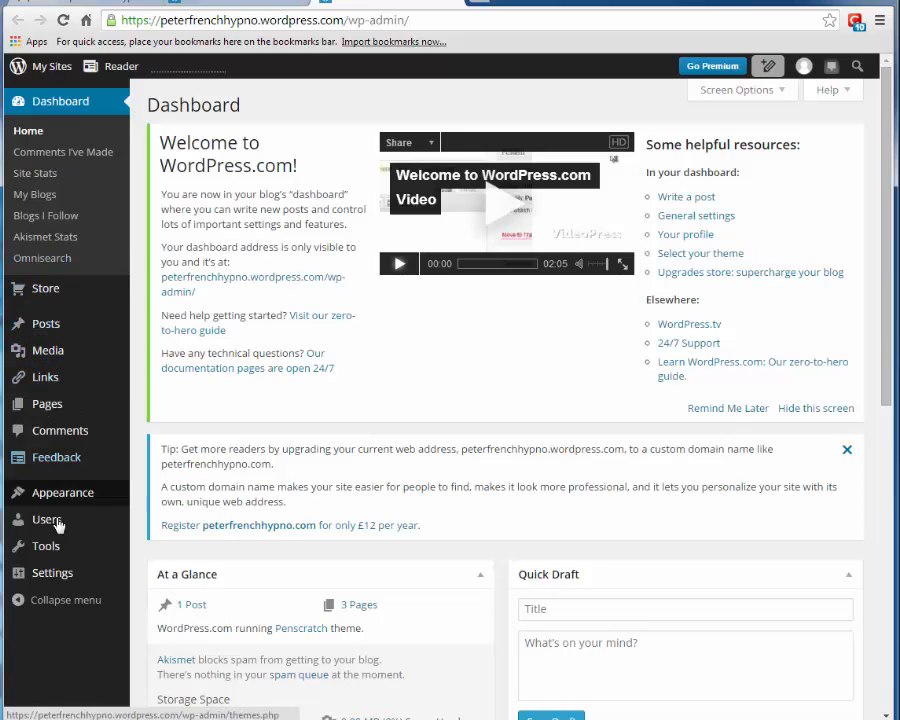
pyautogui.moveTo(38, 299)
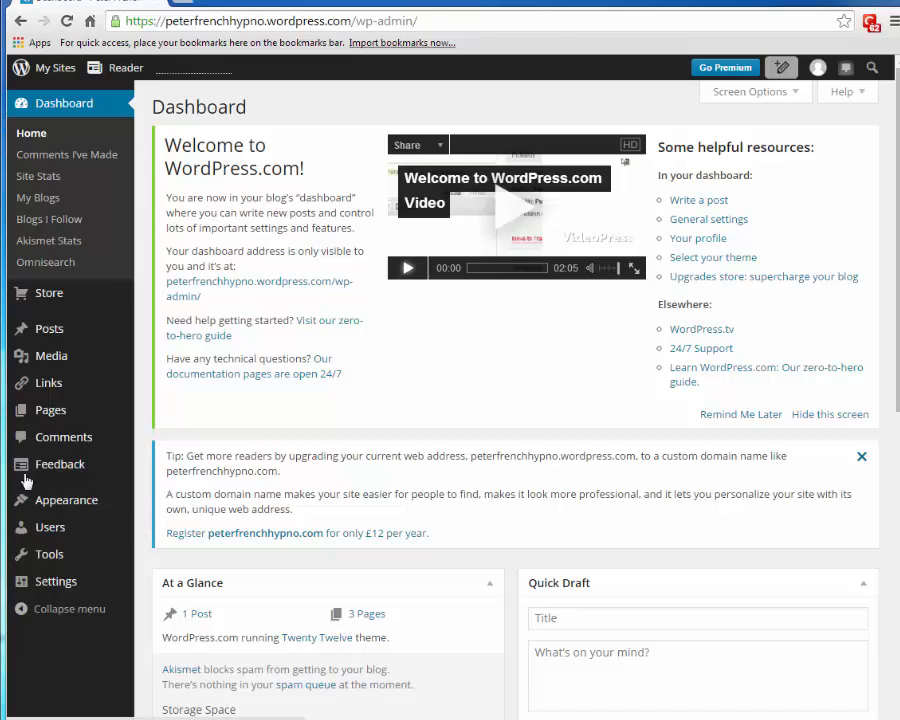
pyautogui.moveTo(57, 73)
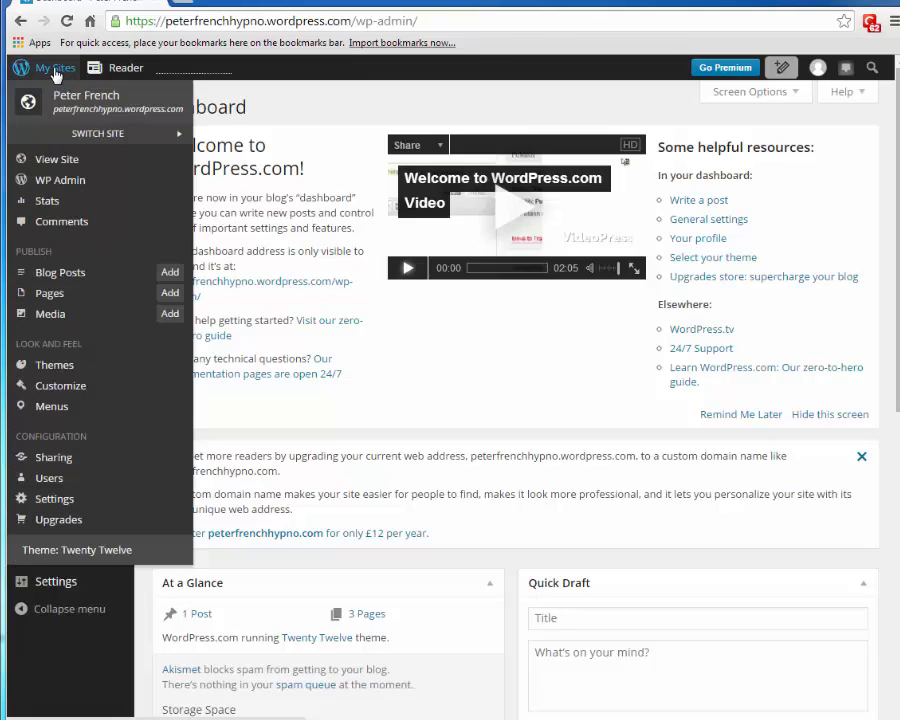
pyautogui.click(57, 168)
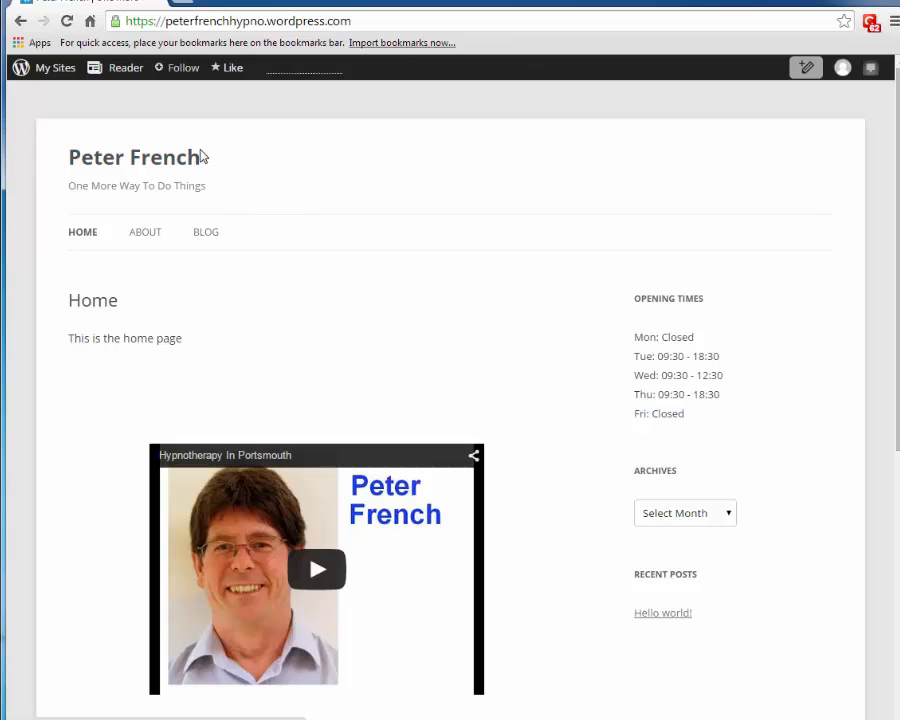
pyautogui.click(50, 67)
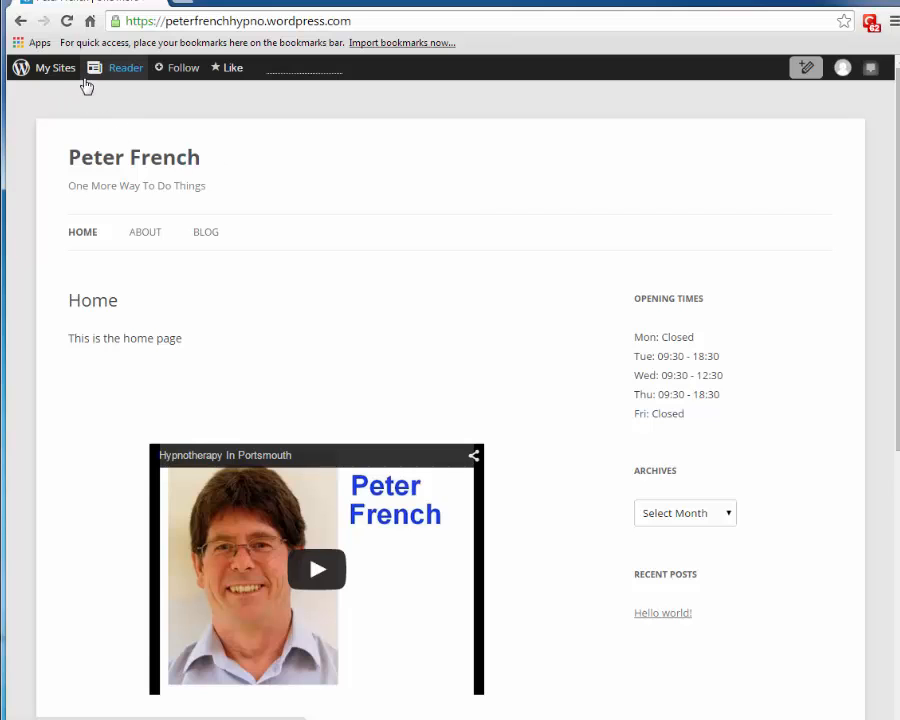
pyautogui.moveTo(54, 73)
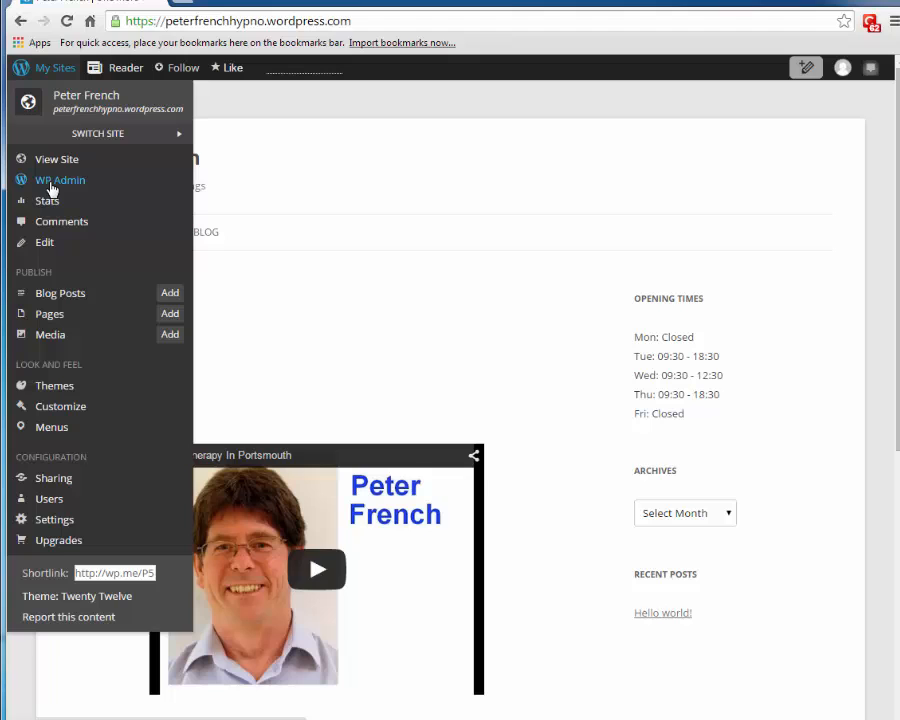
pyautogui.click(50, 184)
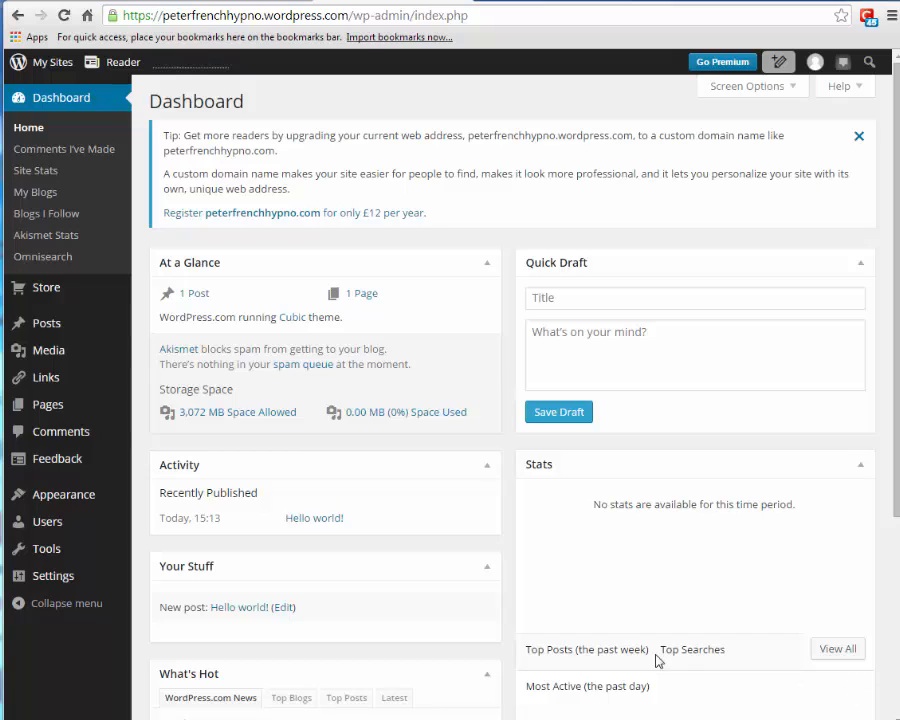
# - Open Appearance > Themes and search the page for 'twenty tw' to locate Twenty Twelve
pyautogui.moveTo(116, 327)
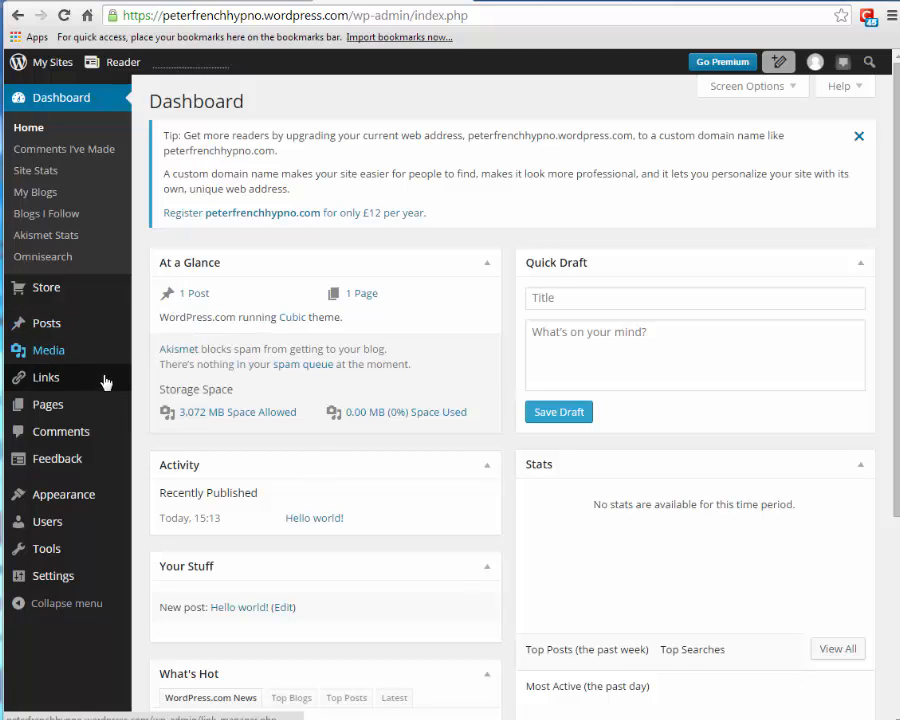
pyautogui.moveTo(76, 492)
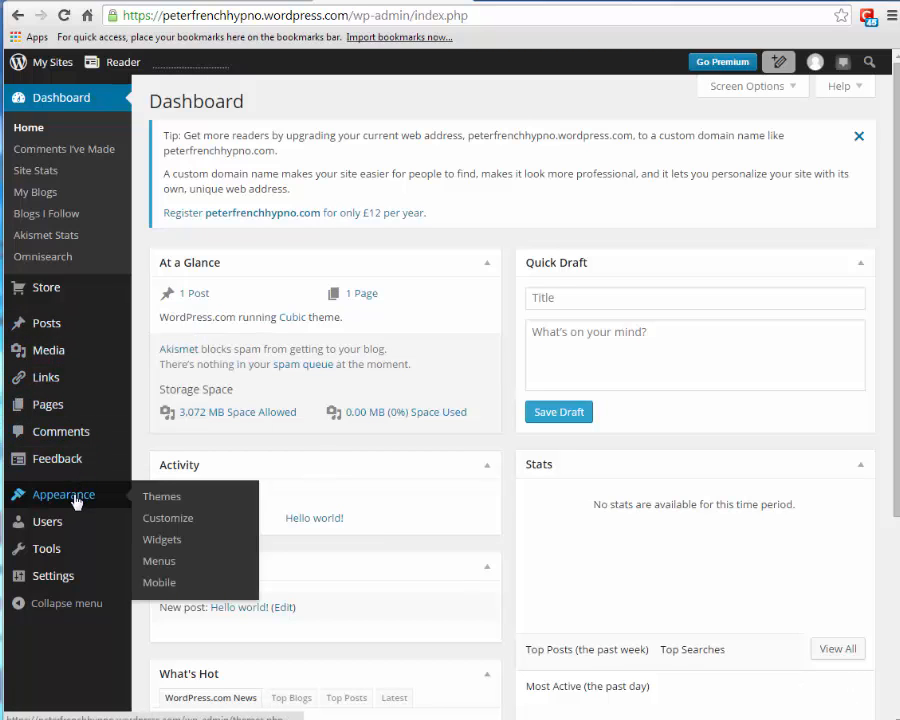
pyautogui.click(161, 500)
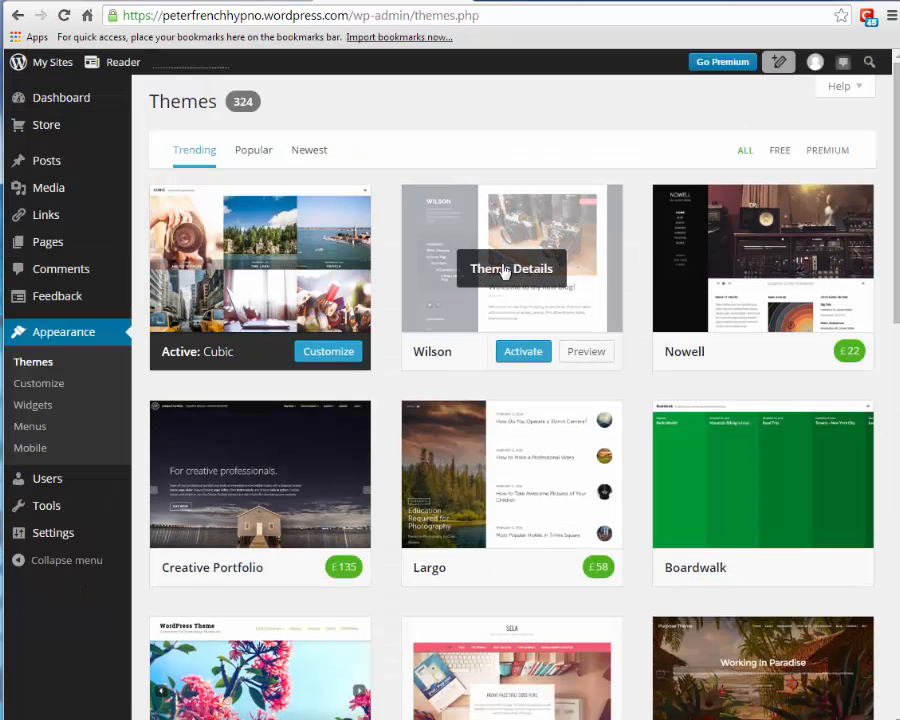
pyautogui.scroll(-7, 512, 400)
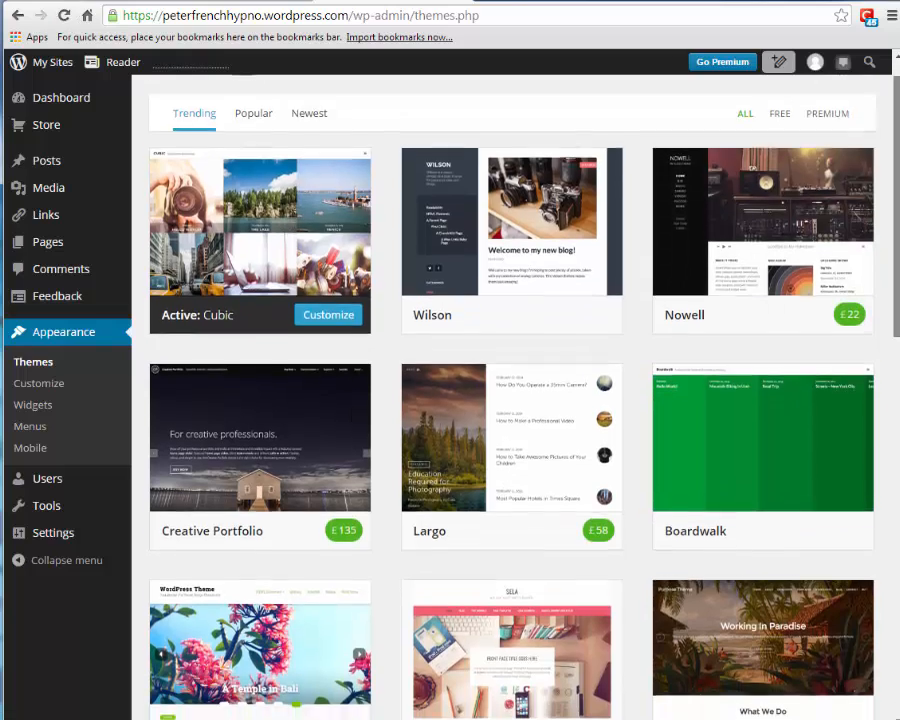
pyautogui.scroll(-5, 512, 400)
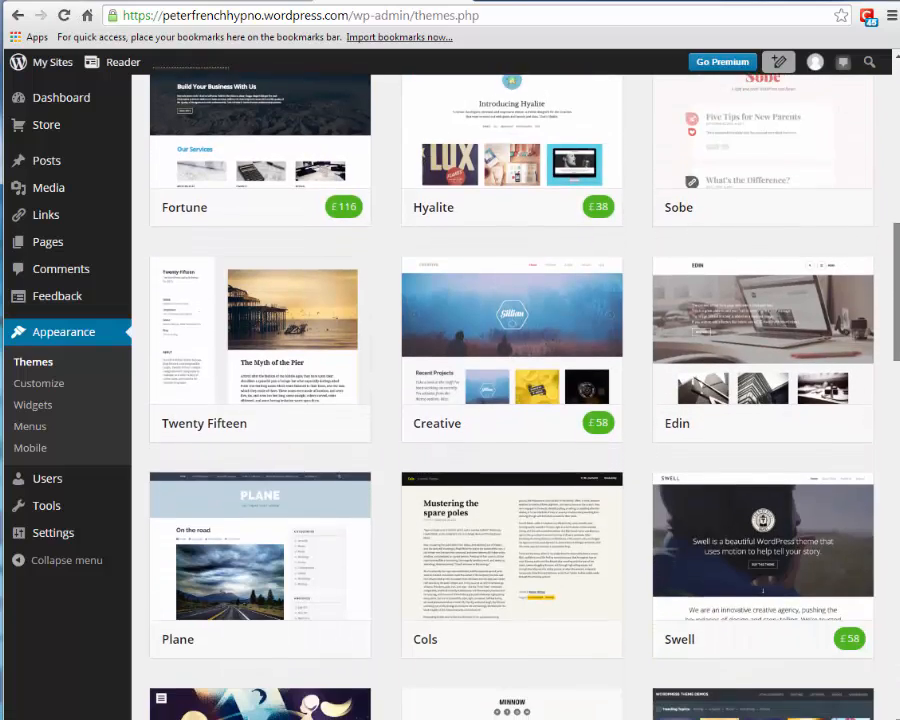
pyautogui.scroll(-3, 512, 400)
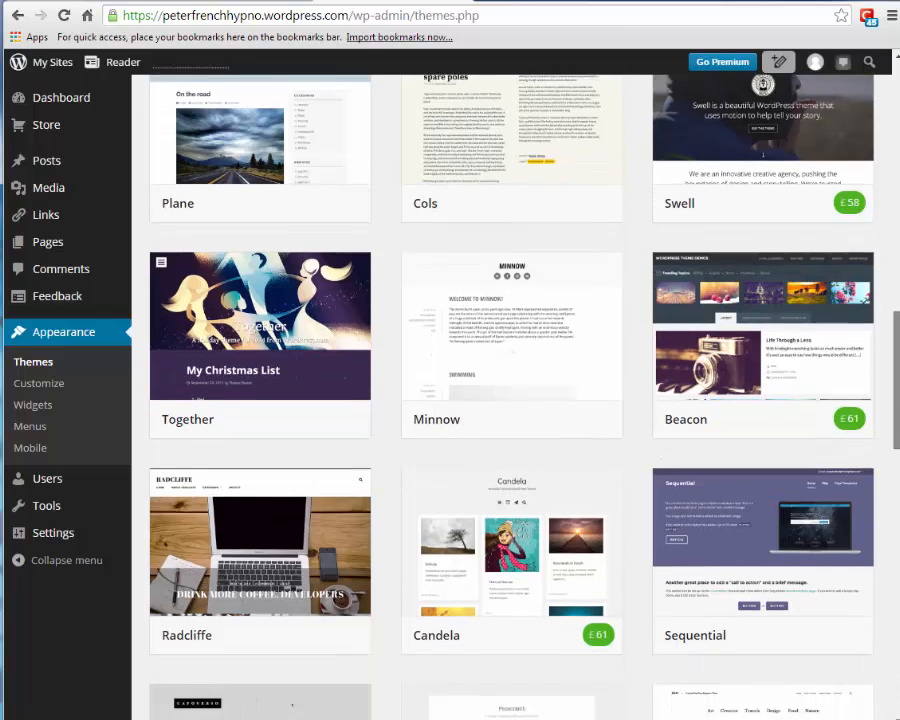
pyautogui.hotkey('ctrl', 'f')
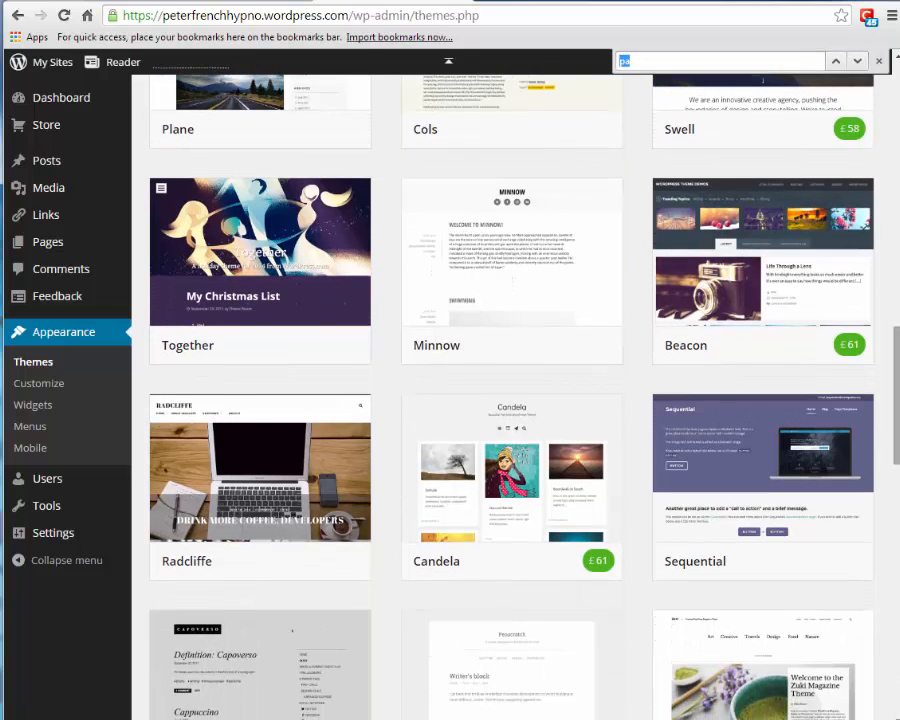
pyautogui.write('twenty')
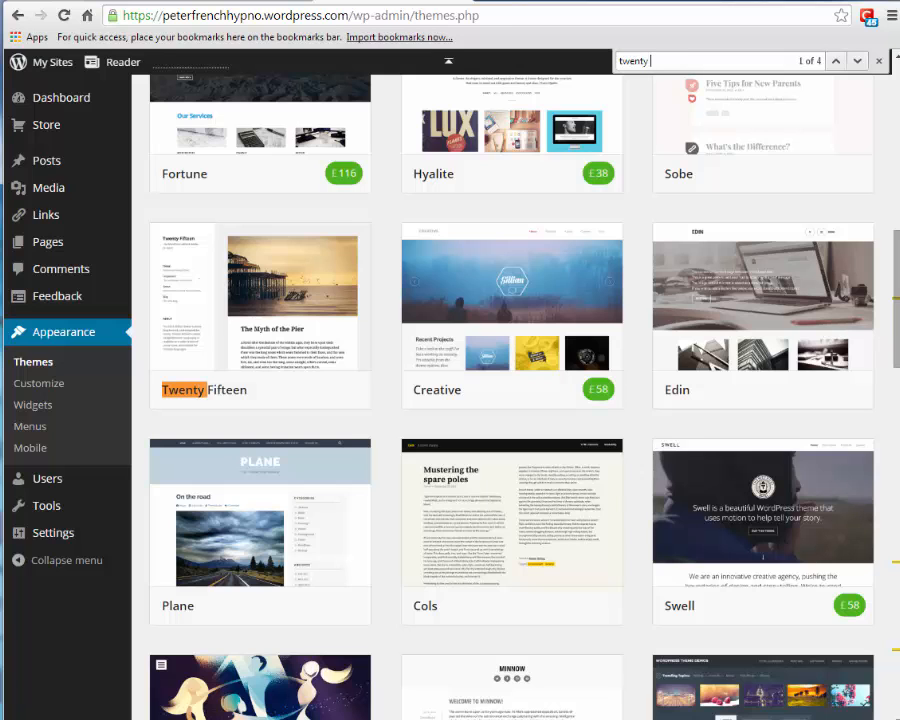
pyautogui.write(' tw')
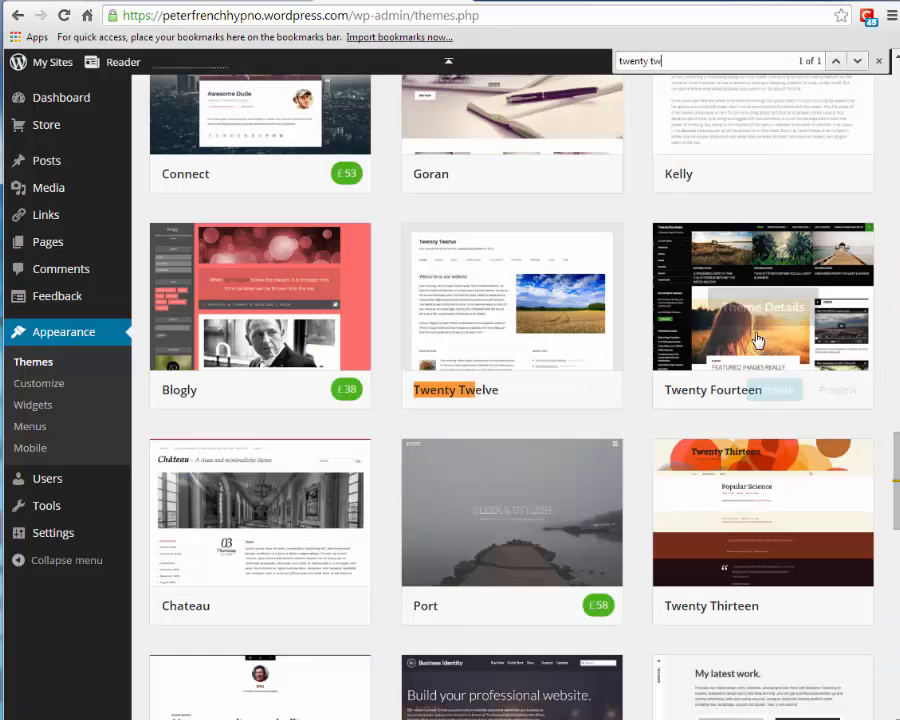
# - Activate the Twenty Twelve theme in place of Cubic
pyautogui.moveTo(482, 327)
pyautogui.click(522, 391)
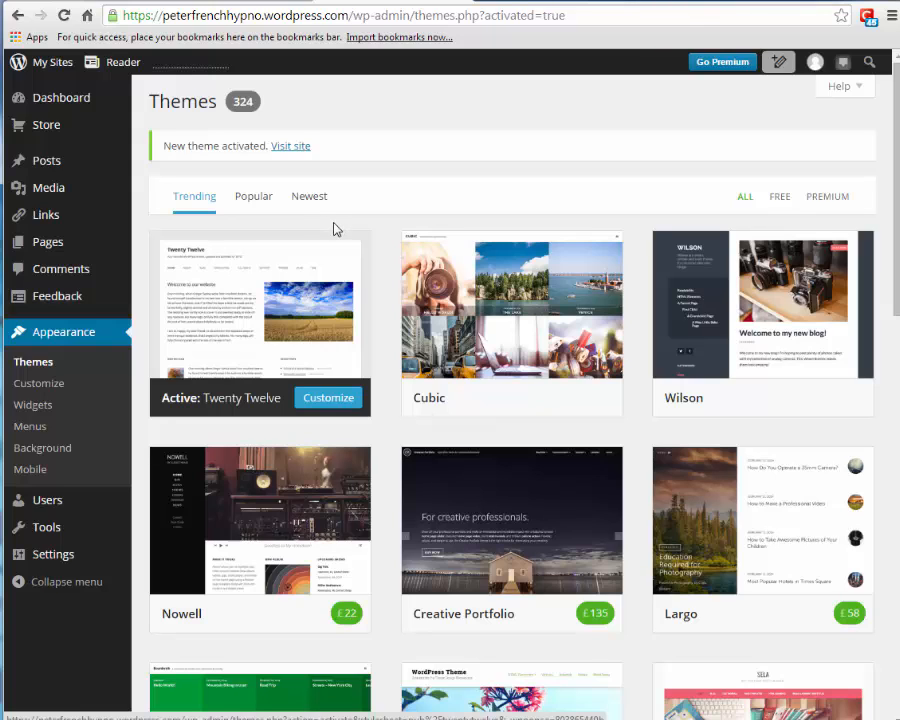
pyautogui.moveTo(301, 237)
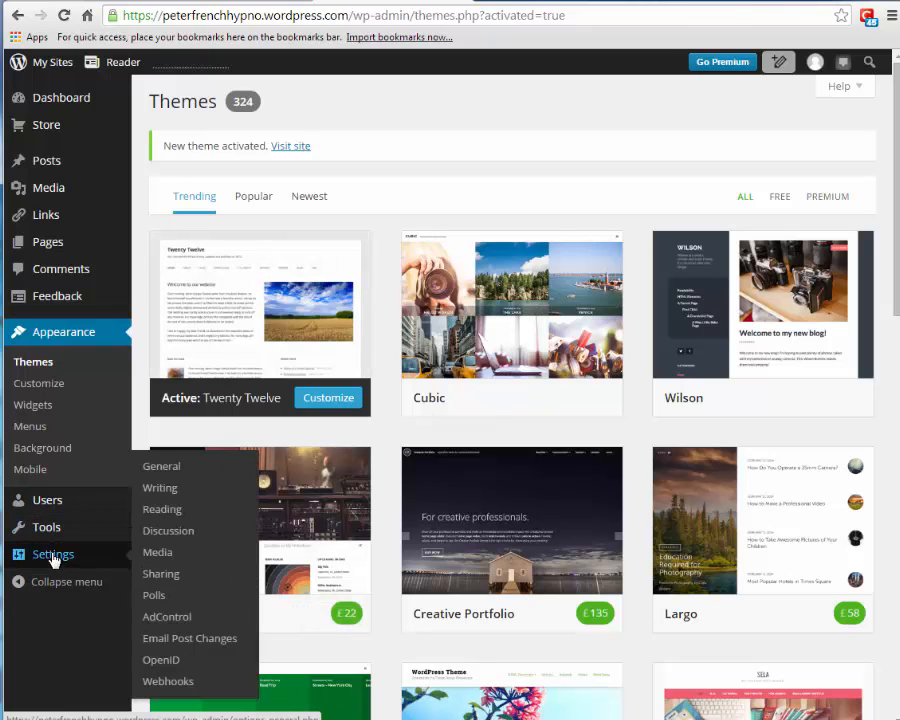
# - In Settings > General, delete the trailing 'xx' so the tagline reads 'One More Way To Do Things', then save
pyautogui.click(54, 556)
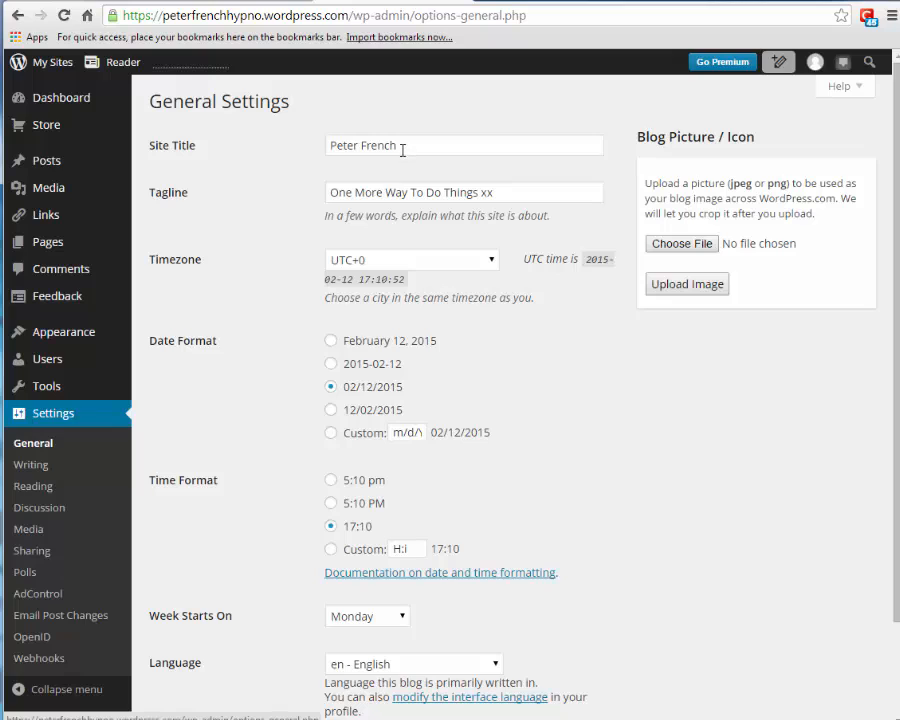
pyautogui.moveTo(400, 148); pyautogui.dragTo(321, 146)
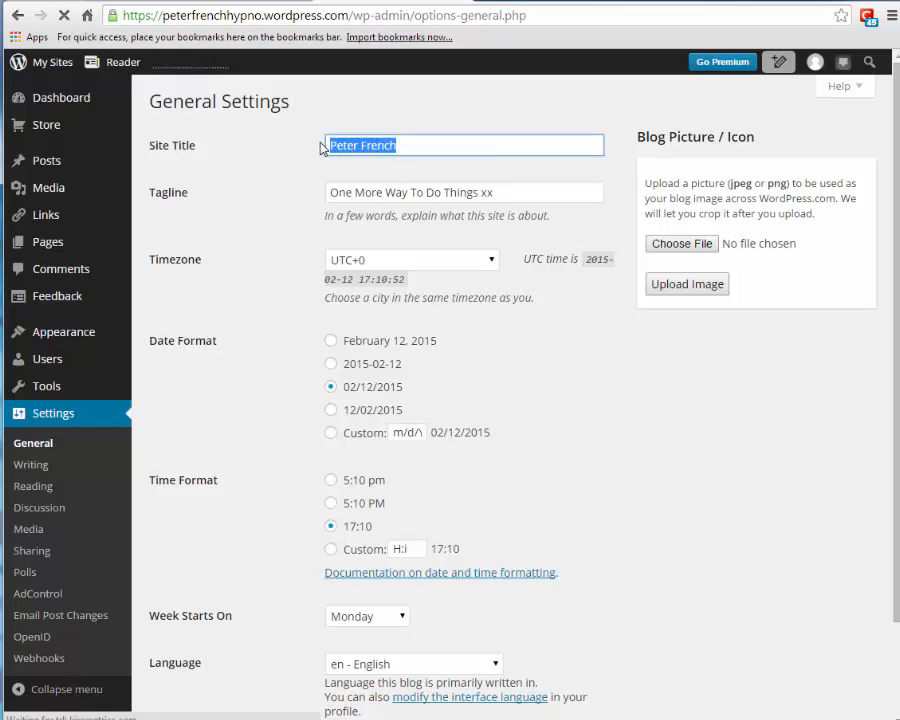
pyautogui.click(419, 146)
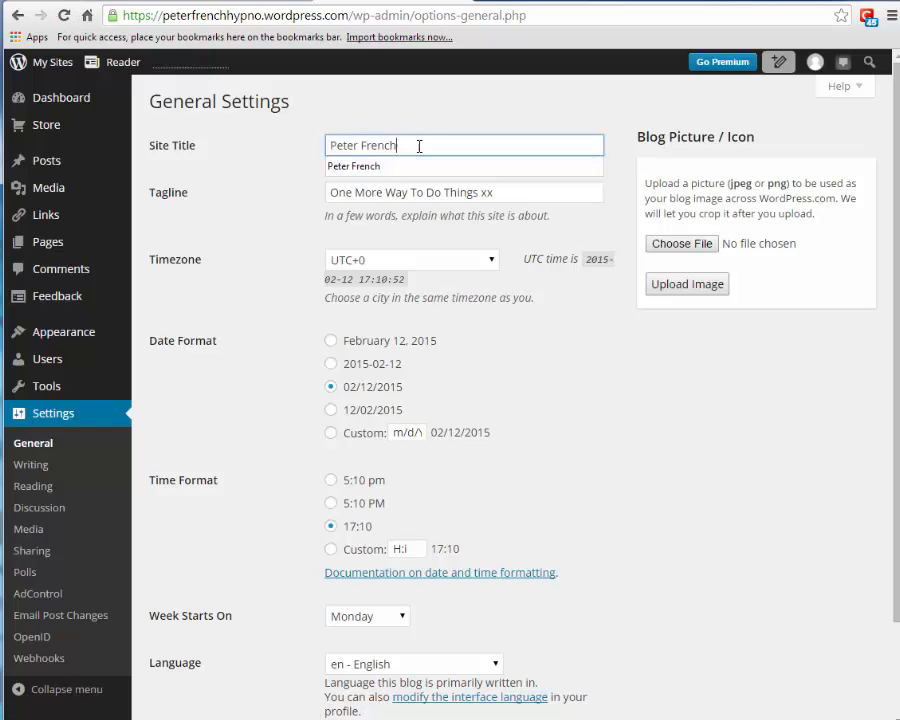
pyautogui.click(367, 168)
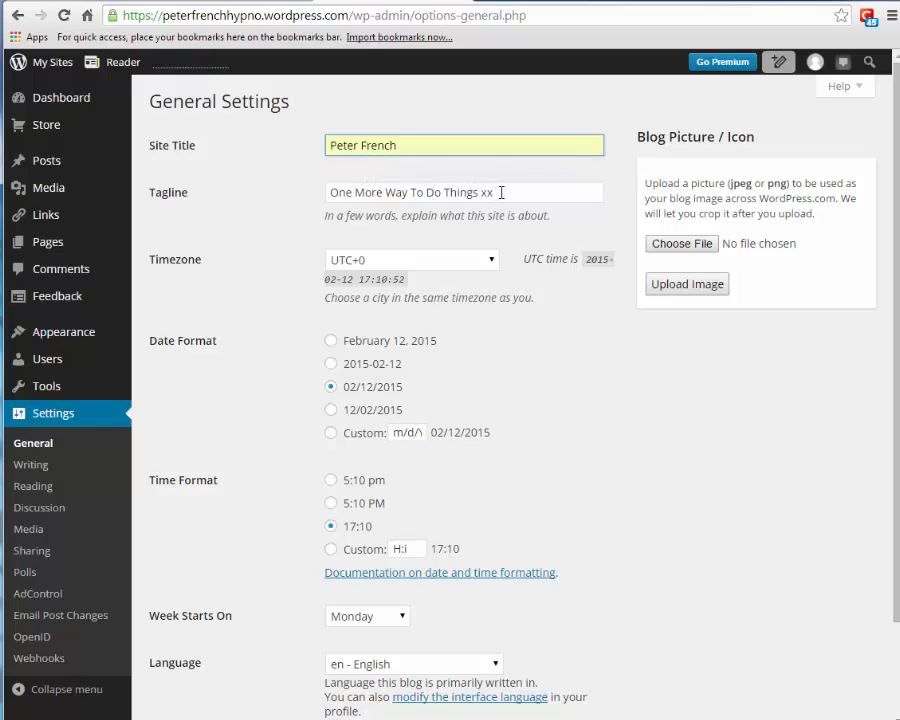
pyautogui.moveTo(501, 192); pyautogui.dragTo(481, 192)
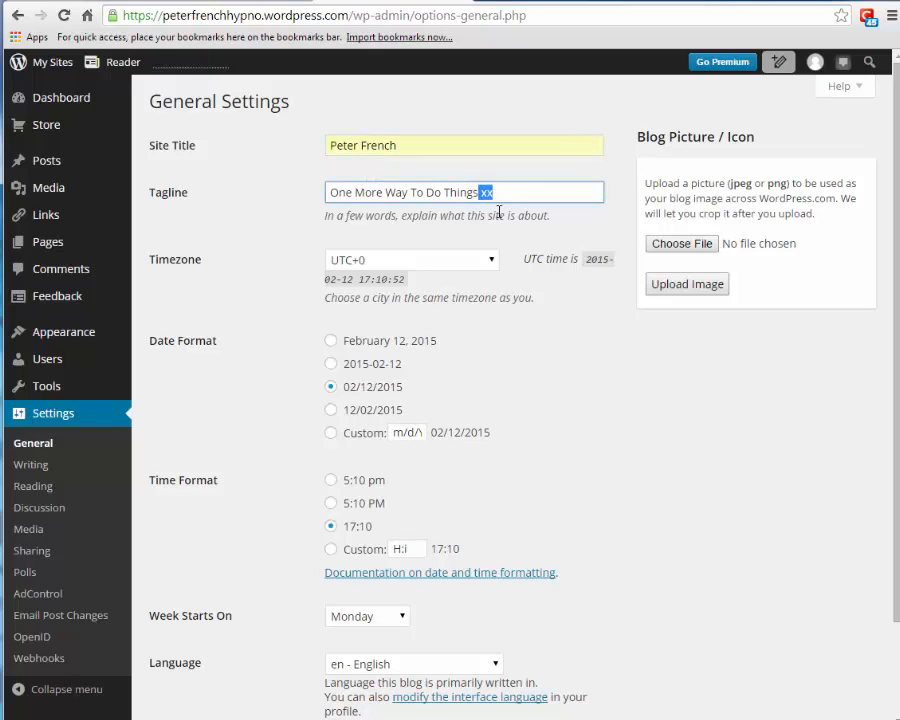
pyautogui.press('BackSpace')
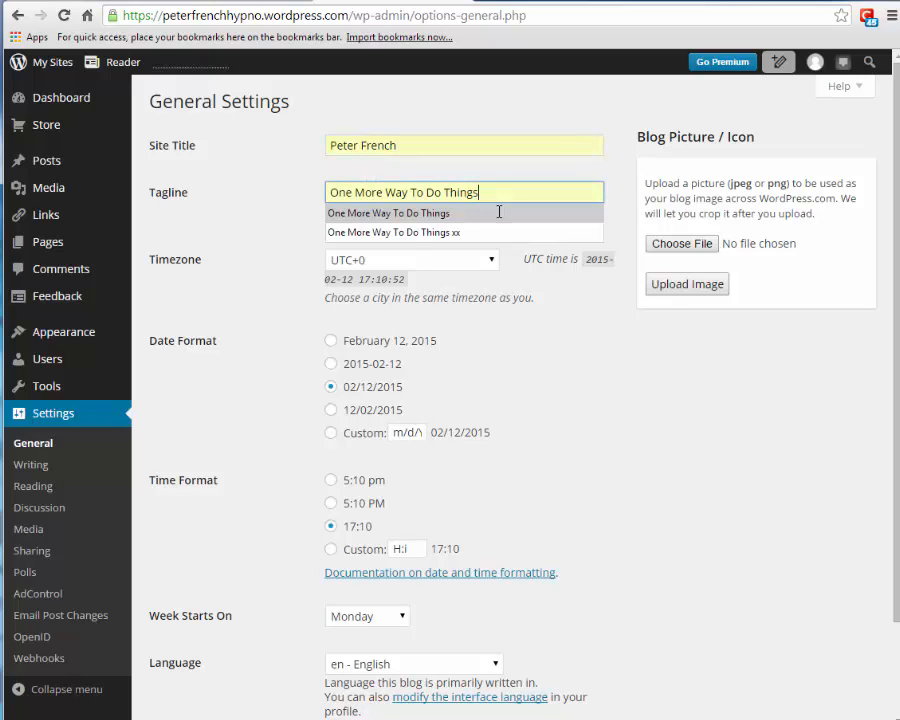
pyautogui.click(420, 214)
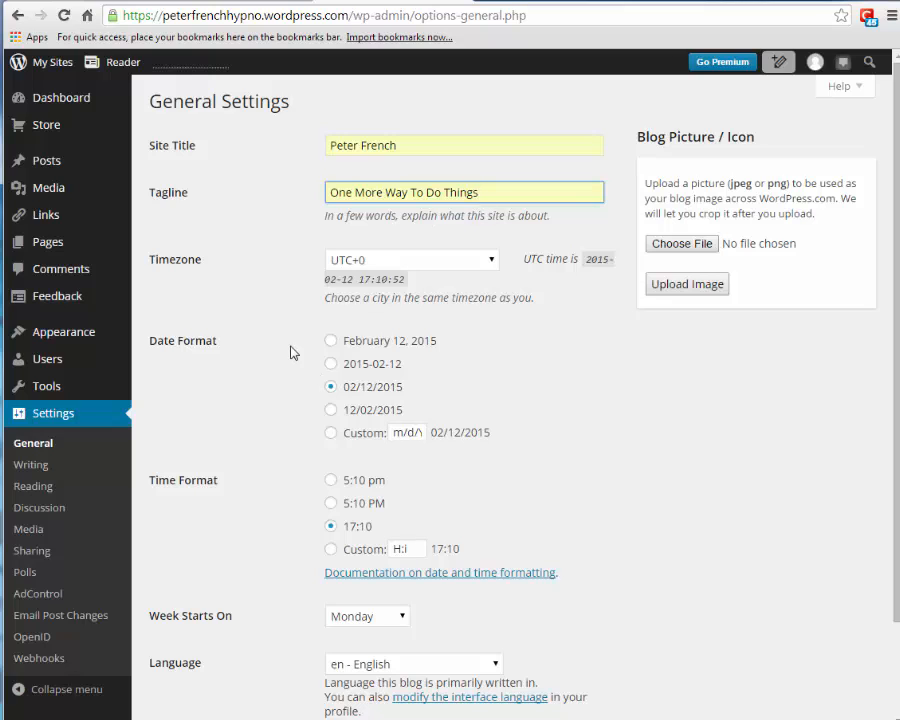
pyautogui.scroll(-2, 294, 442)
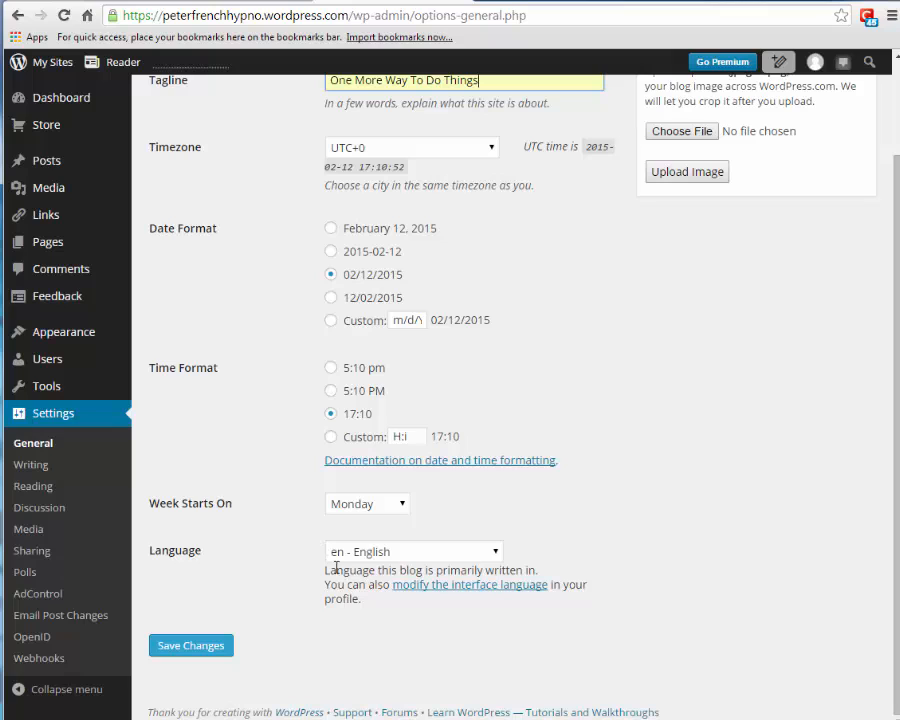
pyautogui.click(187, 649)
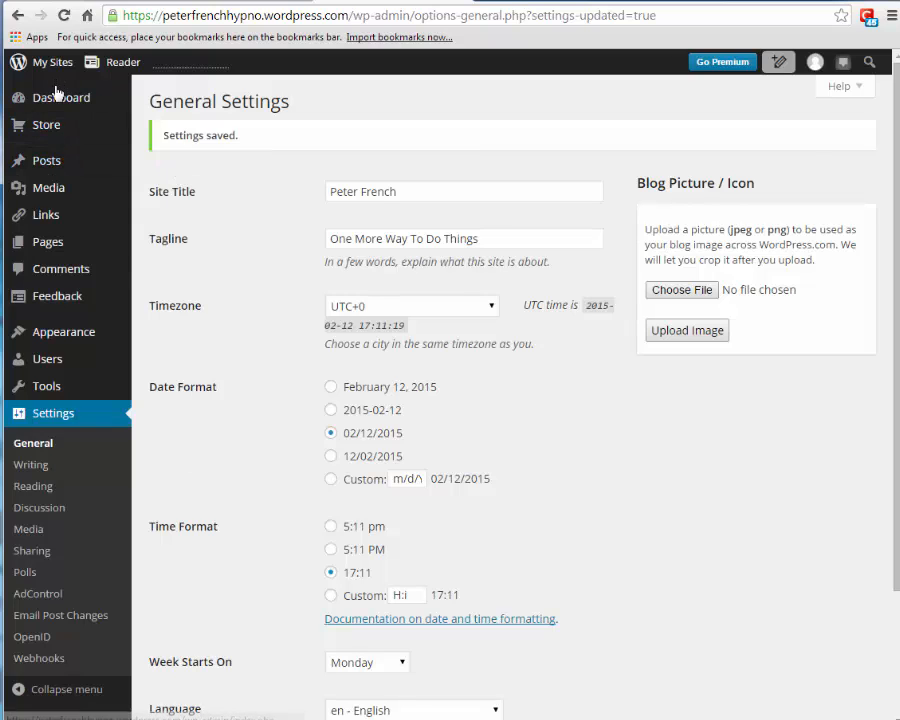
pyautogui.moveTo(55, 103)
pyautogui.moveTo(42, 70)
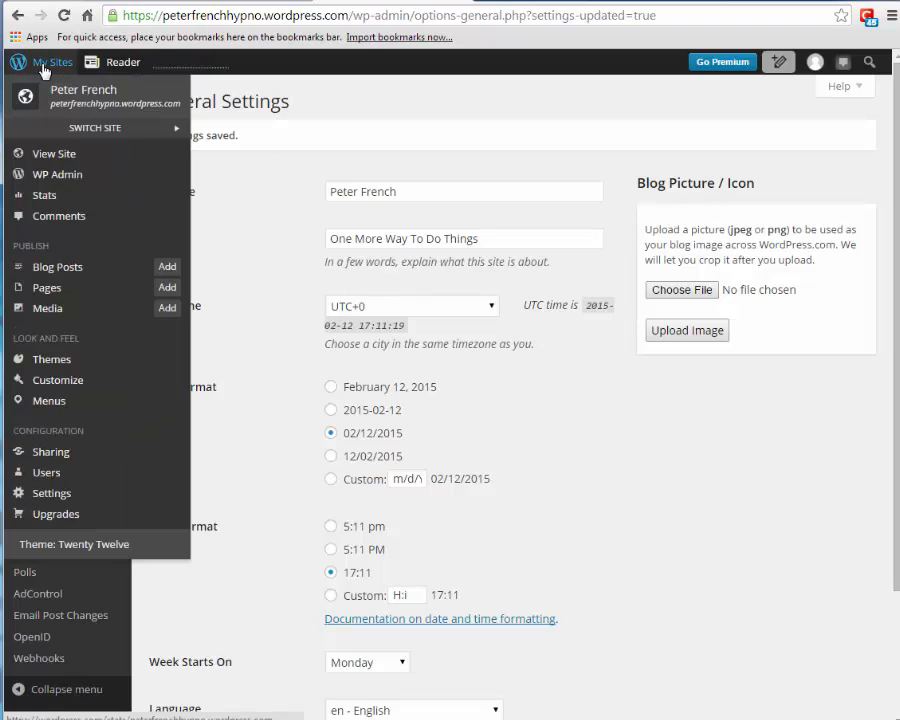
pyautogui.click(22, 154)
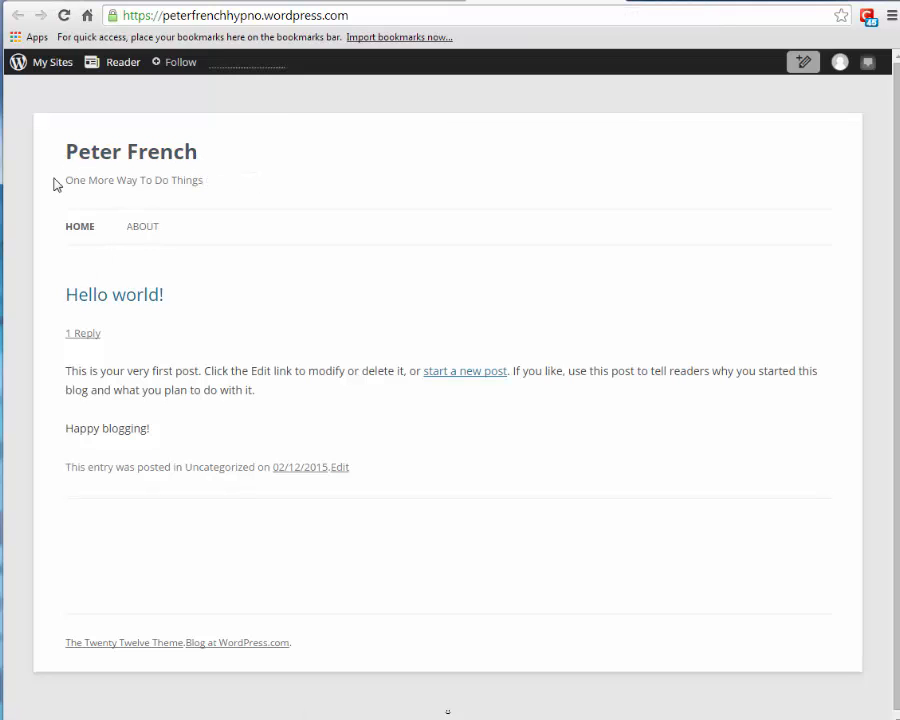
pyautogui.moveTo(66, 182); pyautogui.dragTo(205, 185)
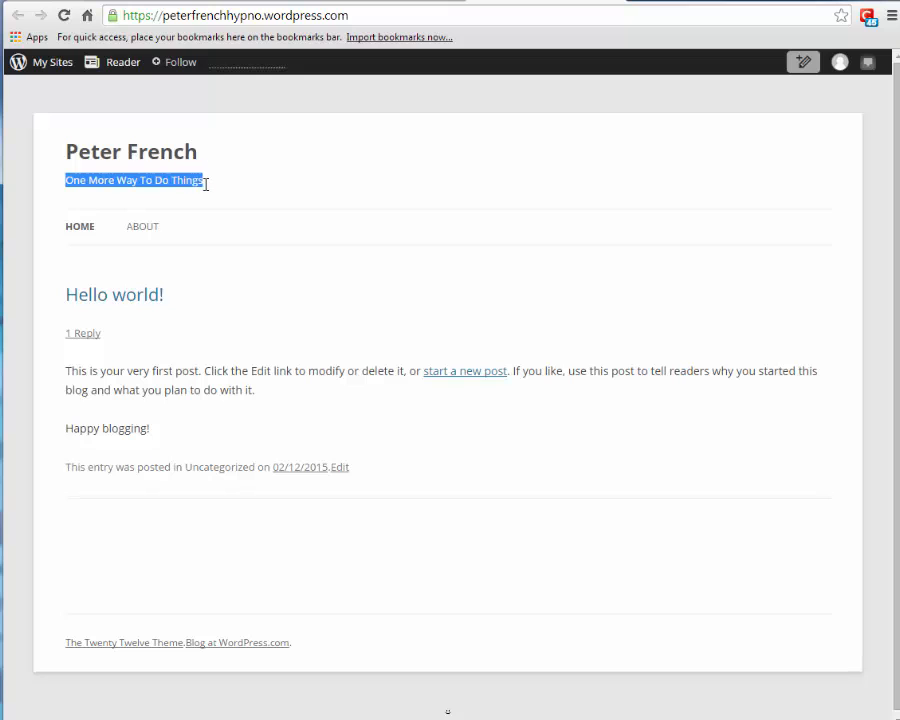
pyautogui.click(203, 233)
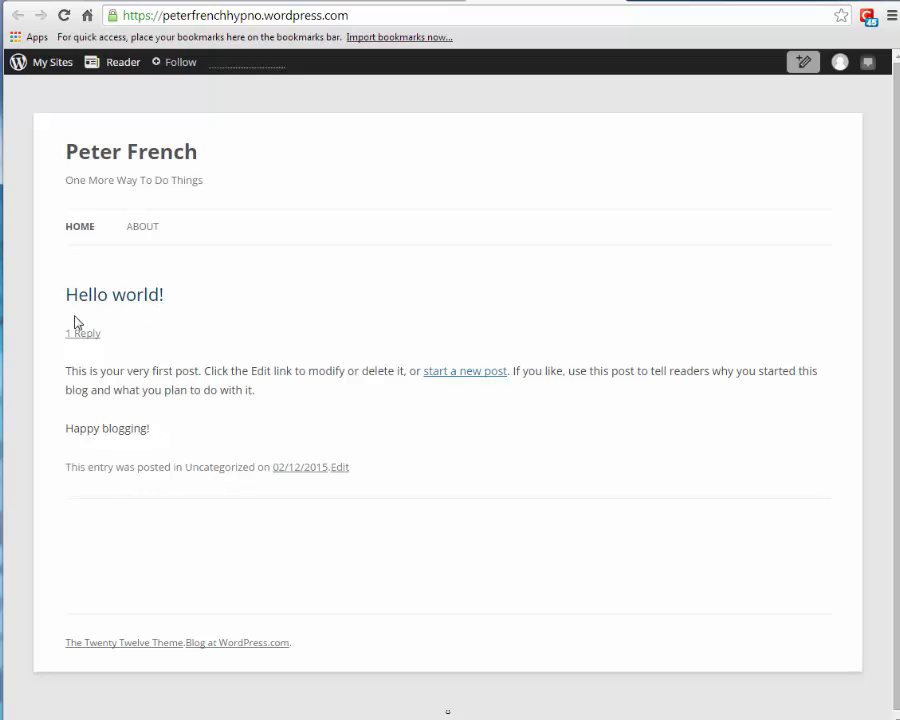
pyautogui.click(141, 229)
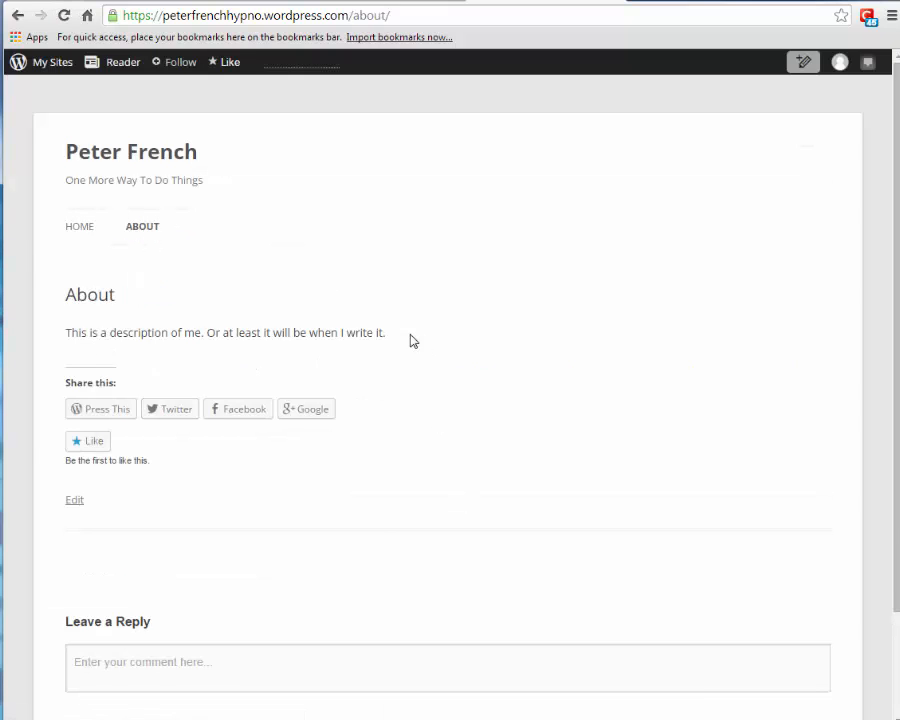
pyautogui.click(18, 17)
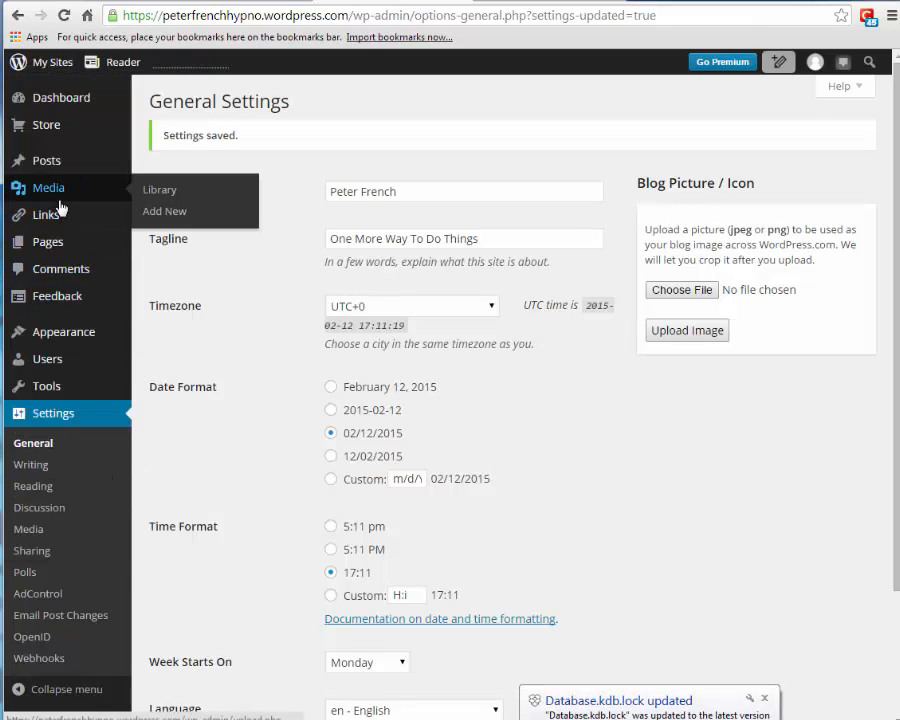
# - Add a new page titled 'Home' with body text 'This is the home page' and publish it
pyautogui.moveTo(52, 248)
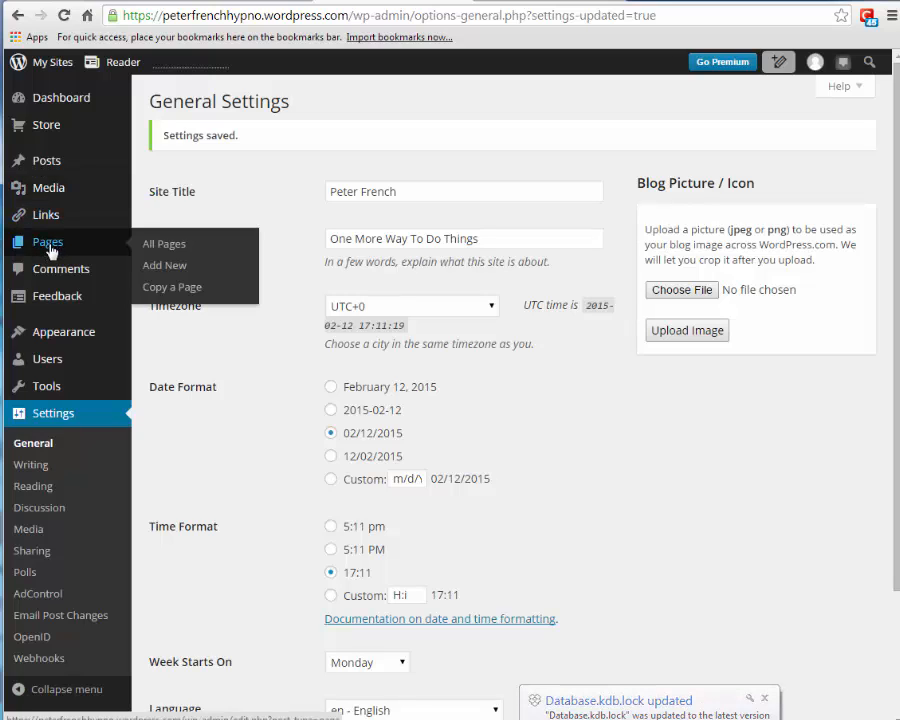
pyautogui.click(172, 268)
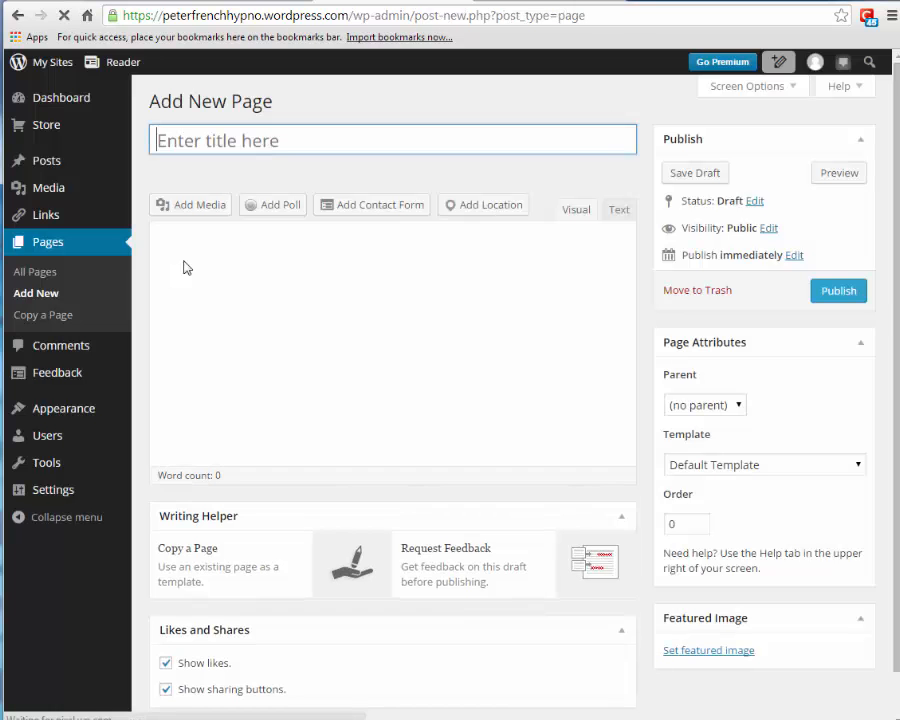
pyautogui.write('H')
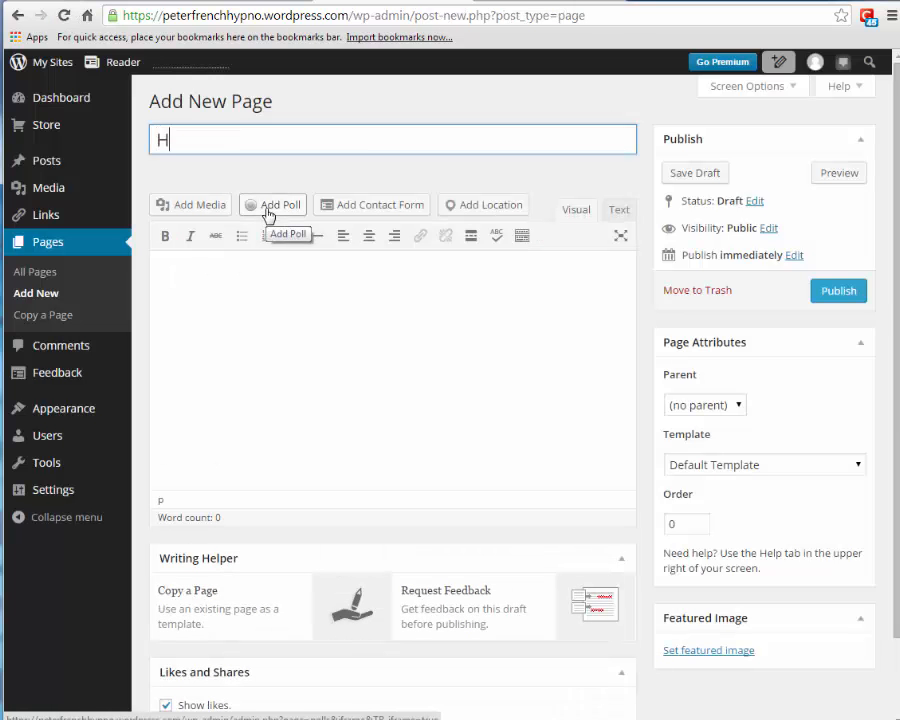
pyautogui.write('ome')
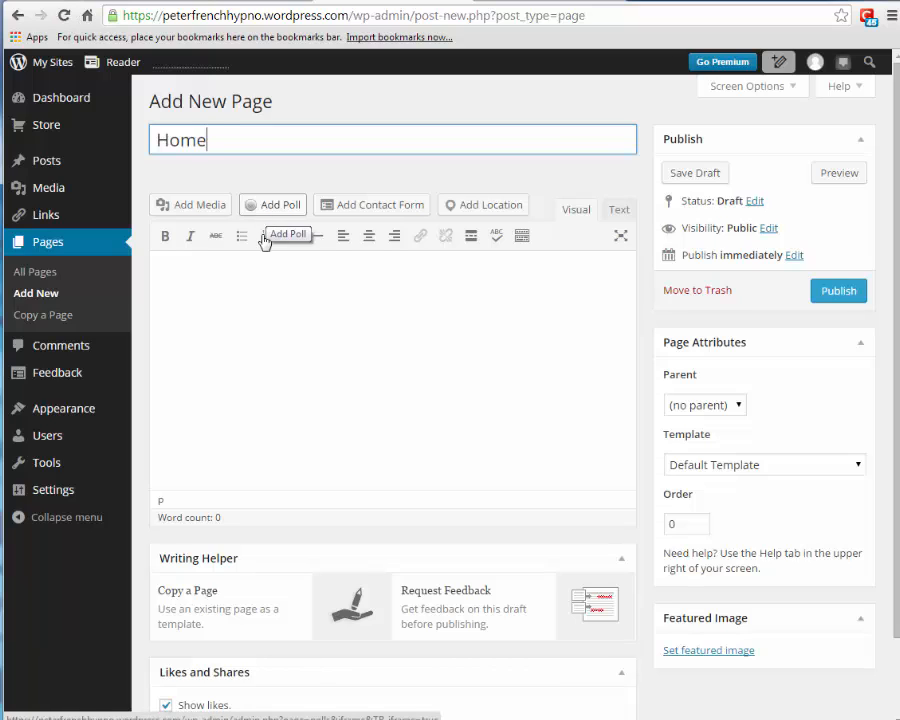
pyautogui.click(313, 313)
pyautogui.write('This is ')
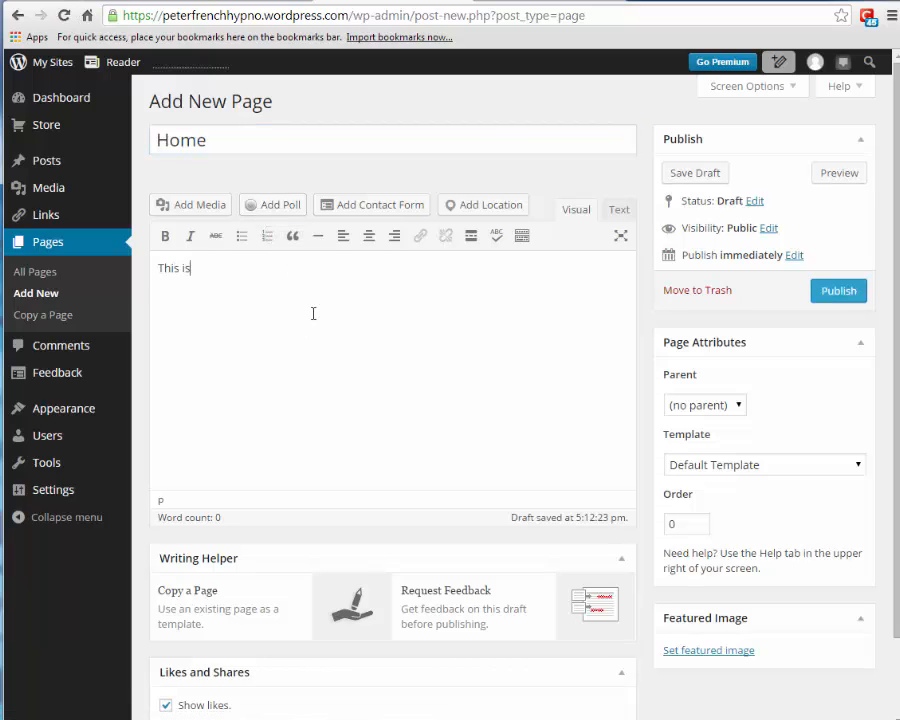
pyautogui.write('the home page')
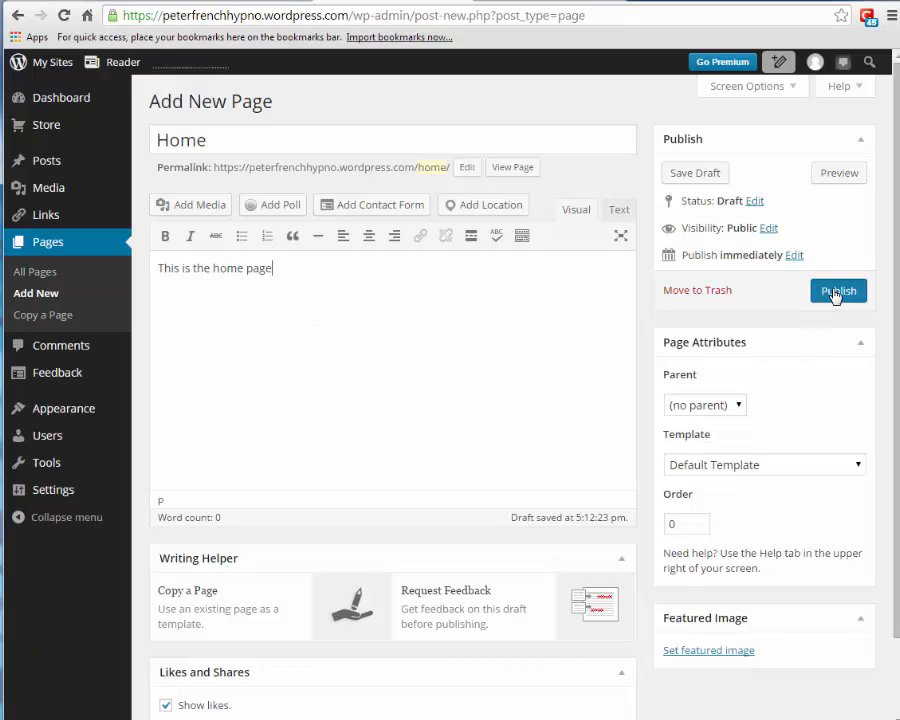
pyautogui.click(835, 293)
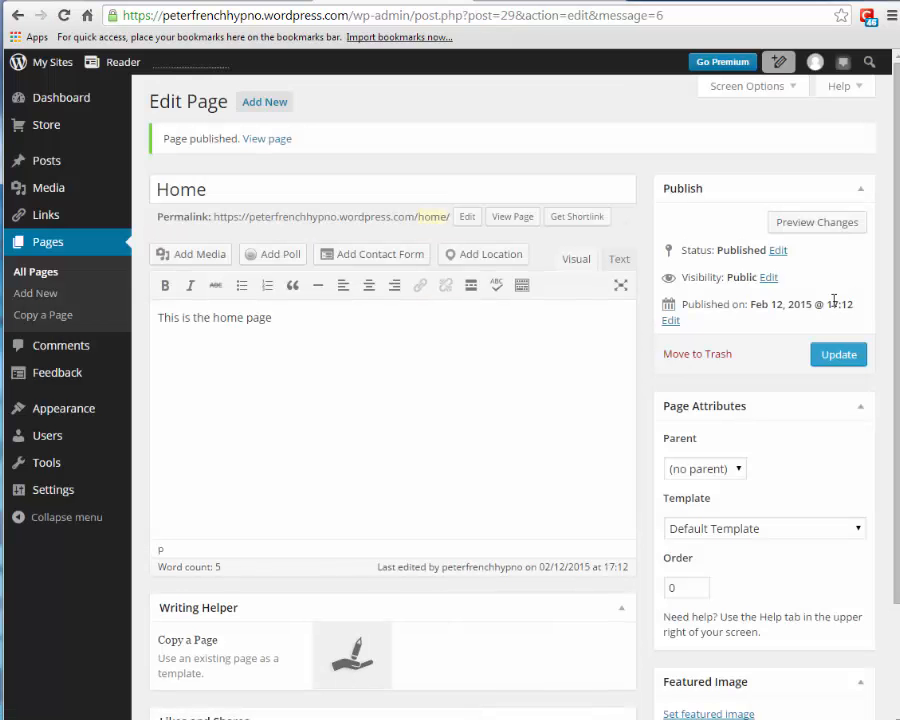
# - Create a new page titled 'Blog', leave its body empty, and publish it
pyautogui.click(264, 104)
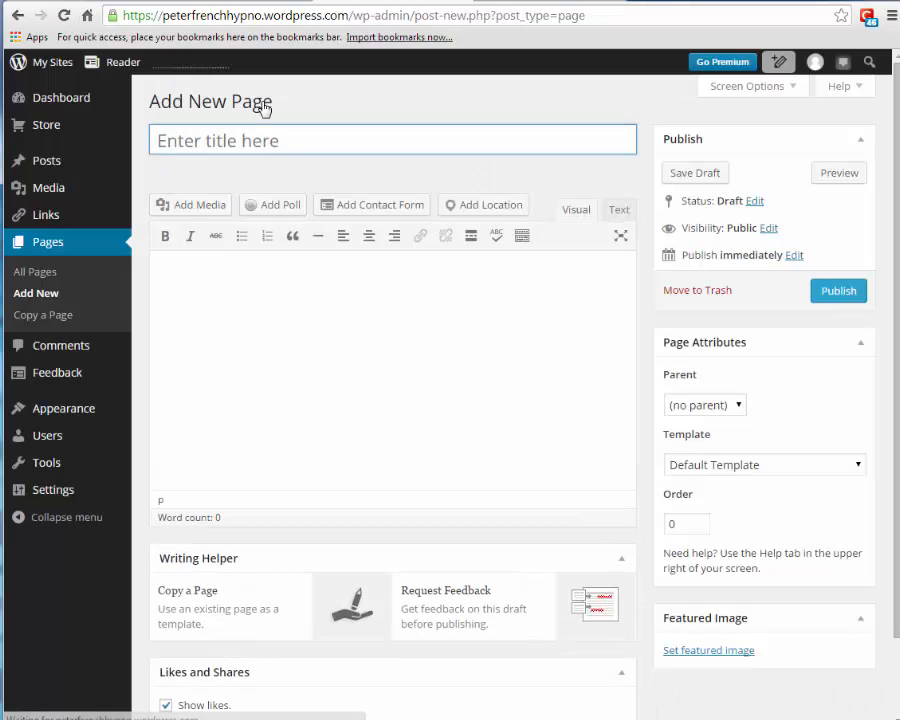
pyautogui.write('Blog')
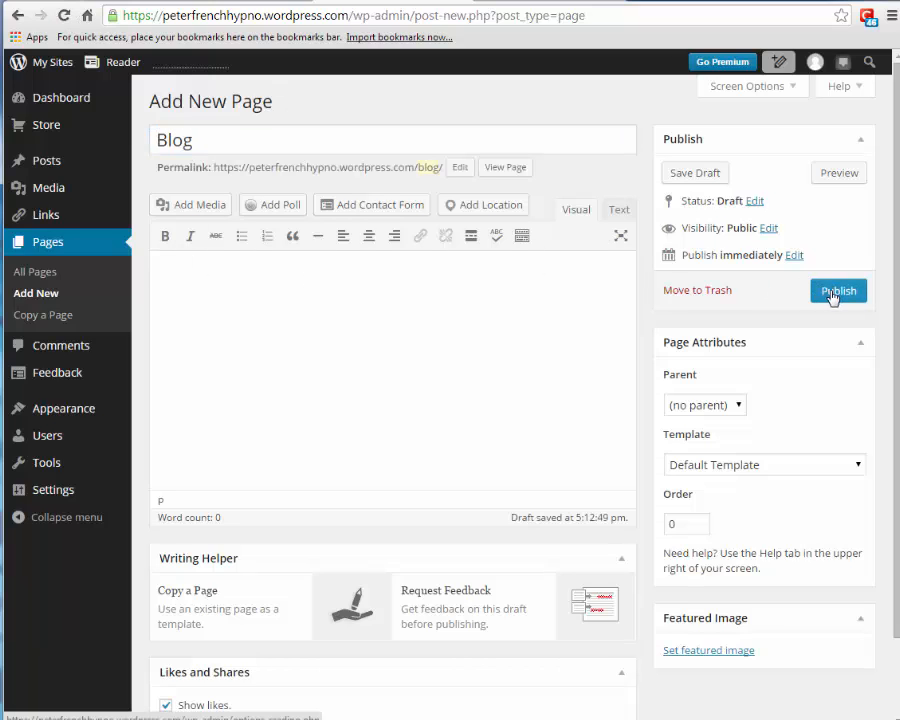
pyautogui.click(834, 292)
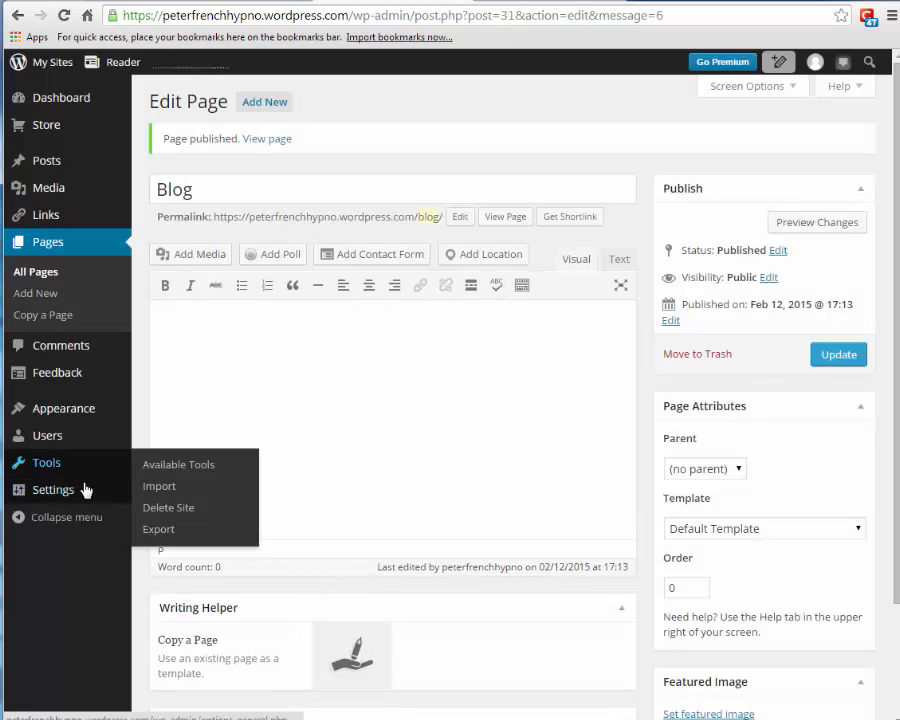
pyautogui.moveTo(61, 493)
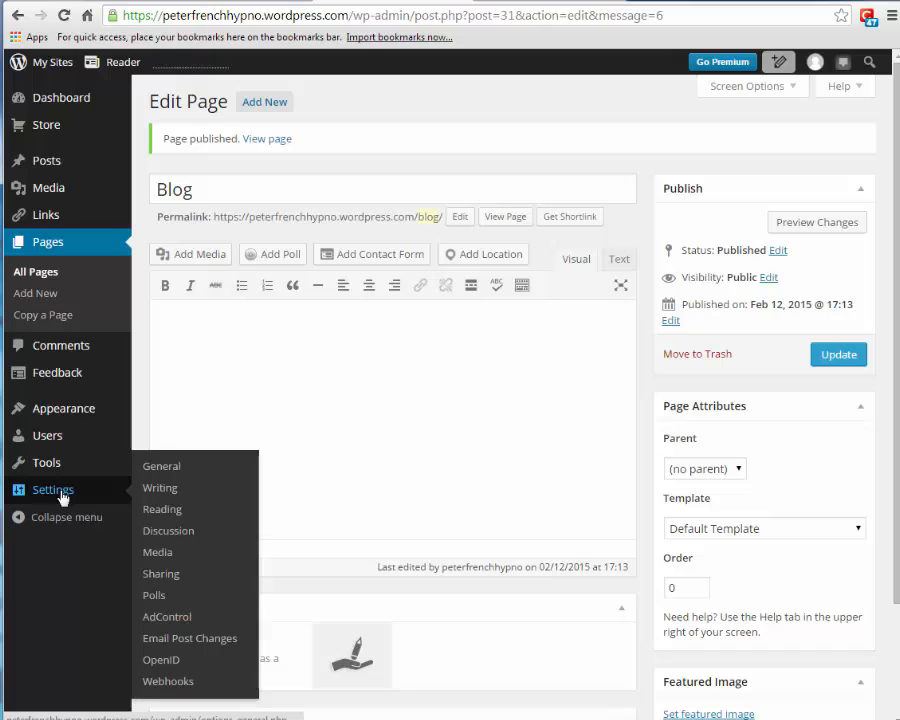
# - In Reading settings, choose a static page with Home as front page and Blog as posts page, then save
pyautogui.click(157, 510)
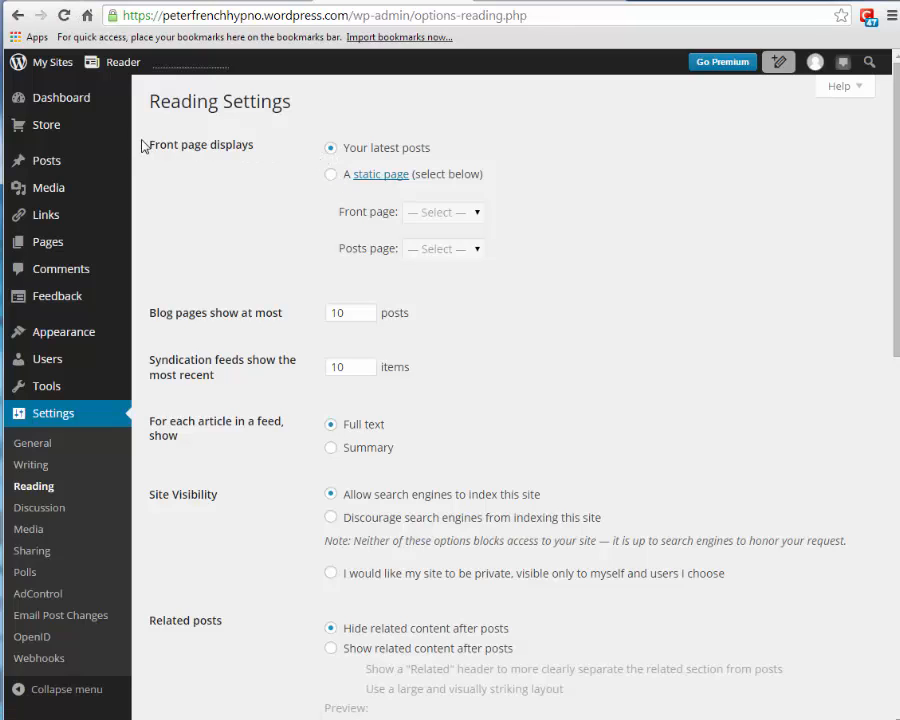
pyautogui.click(332, 176)
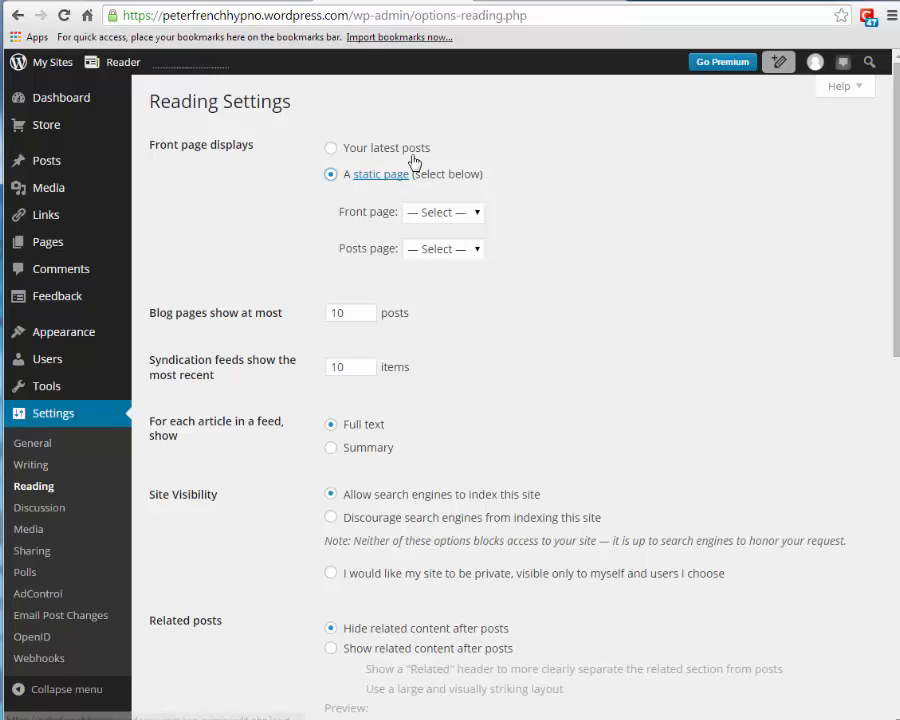
pyautogui.click(479, 214)
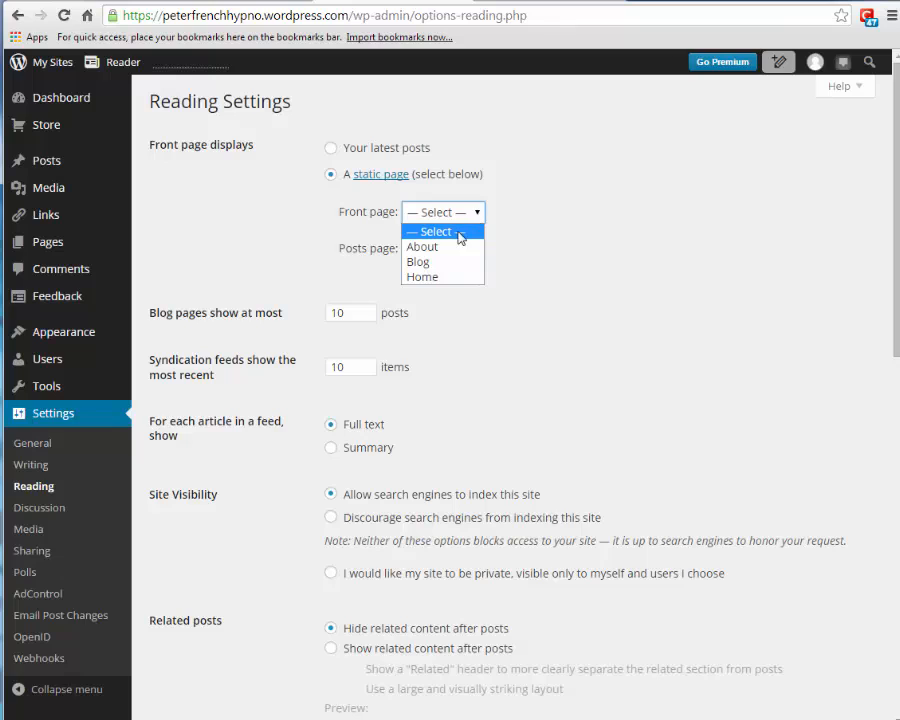
pyautogui.click(427, 280)
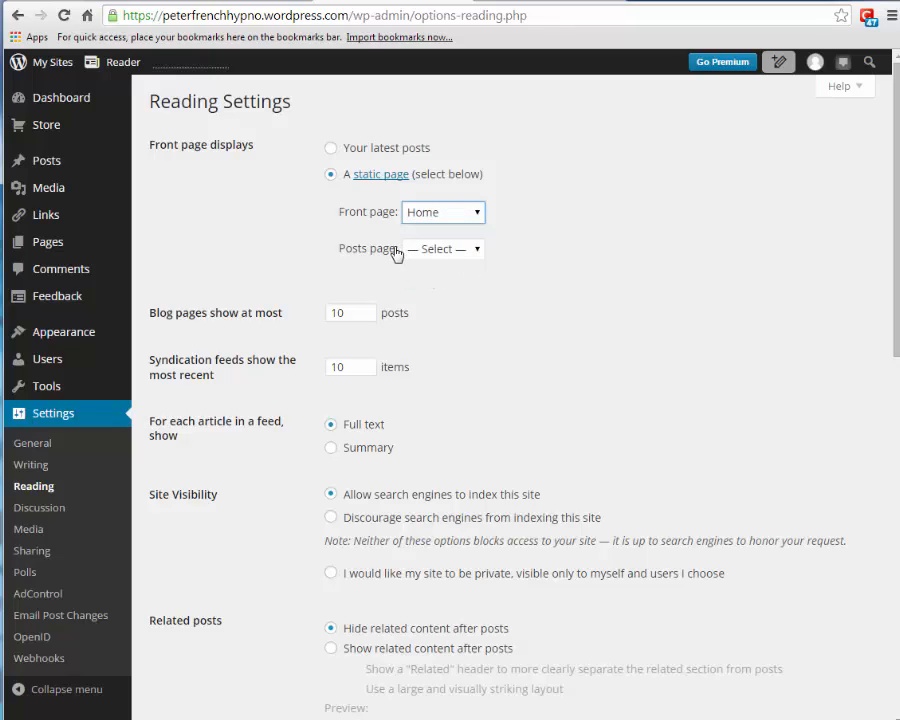
pyautogui.click(480, 253)
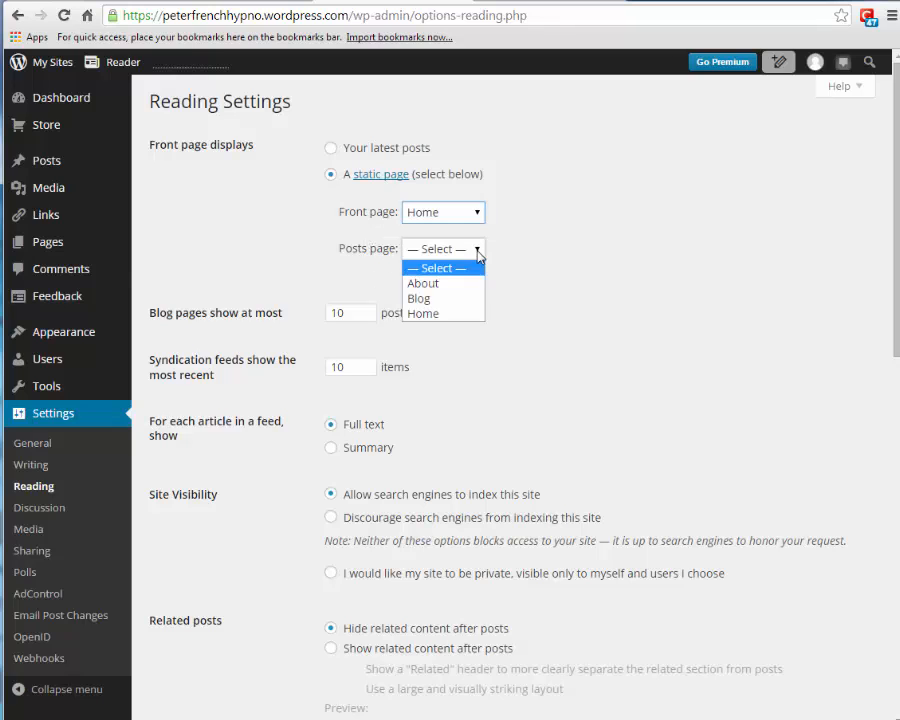
pyautogui.click(427, 300)
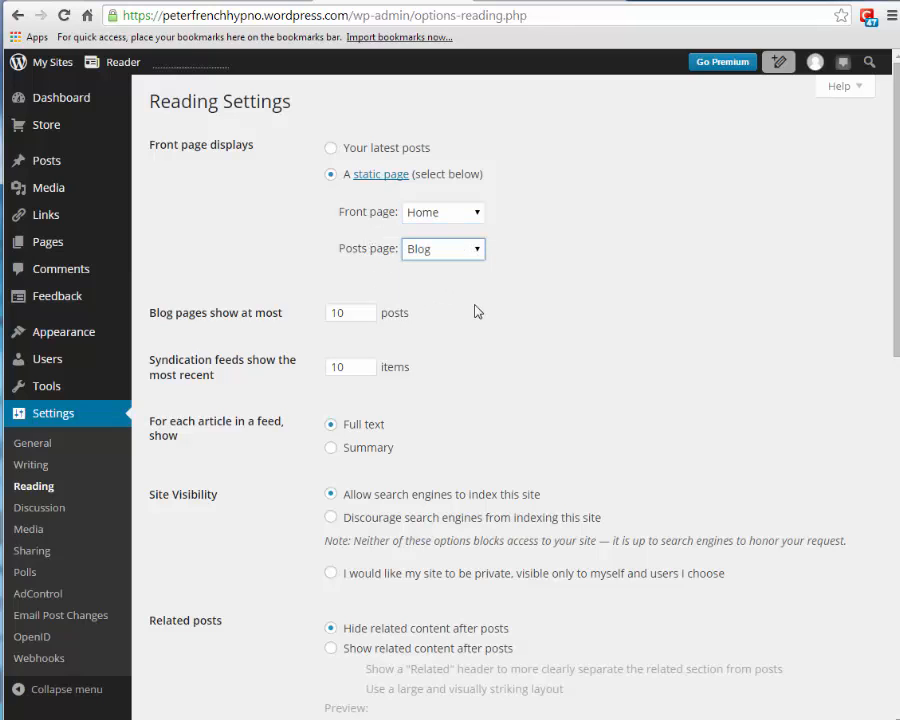
pyautogui.scroll(-3, 480, 312)
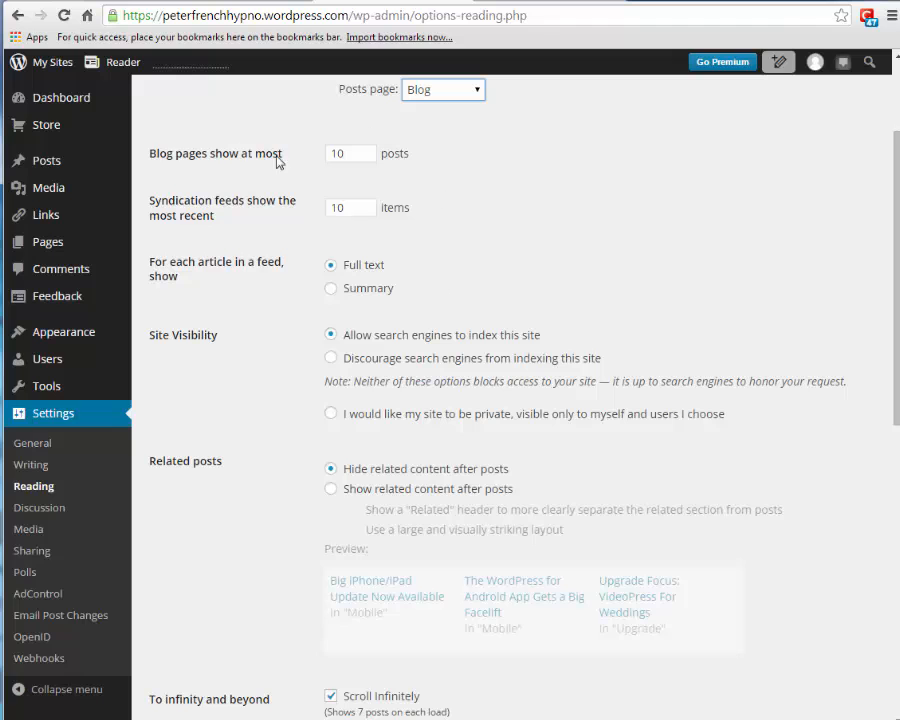
pyautogui.scroll(-9, 484, 247)
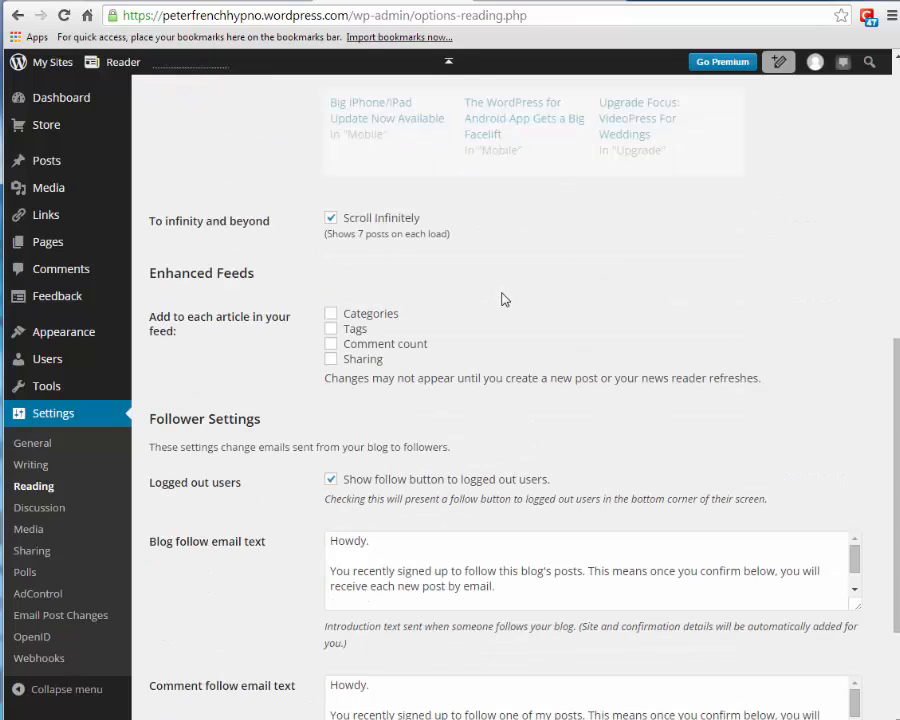
pyautogui.scroll(-4, 505, 300)
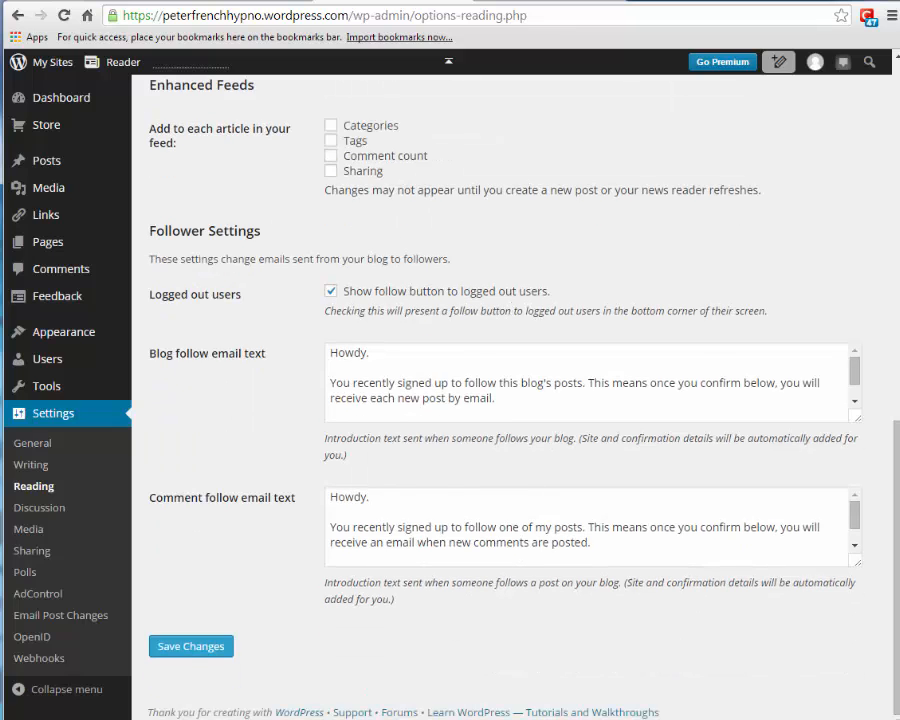
pyautogui.click(187, 648)
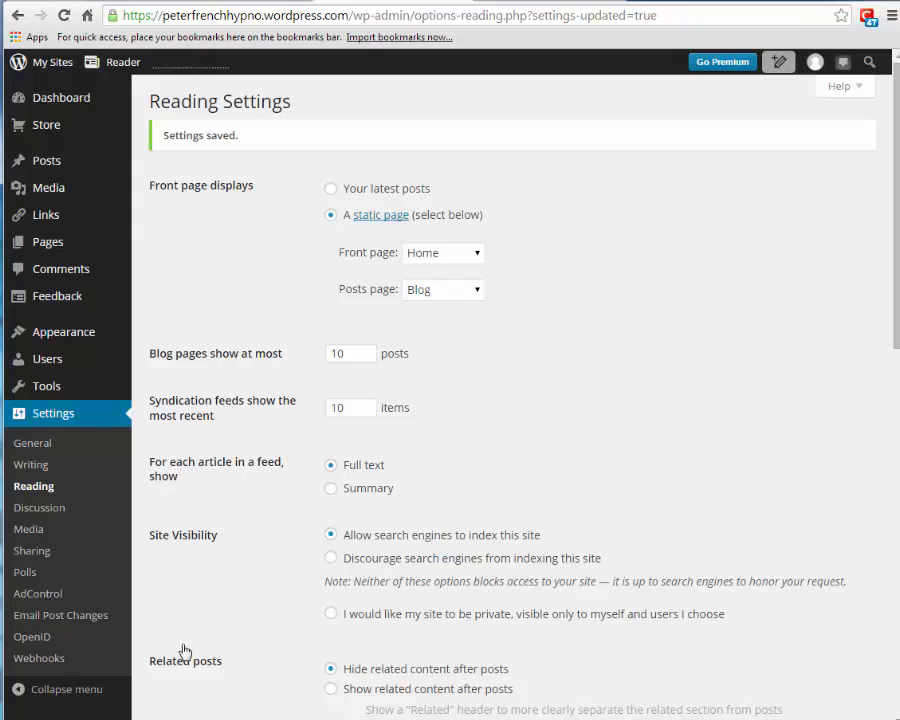
pyautogui.click(42, 63)
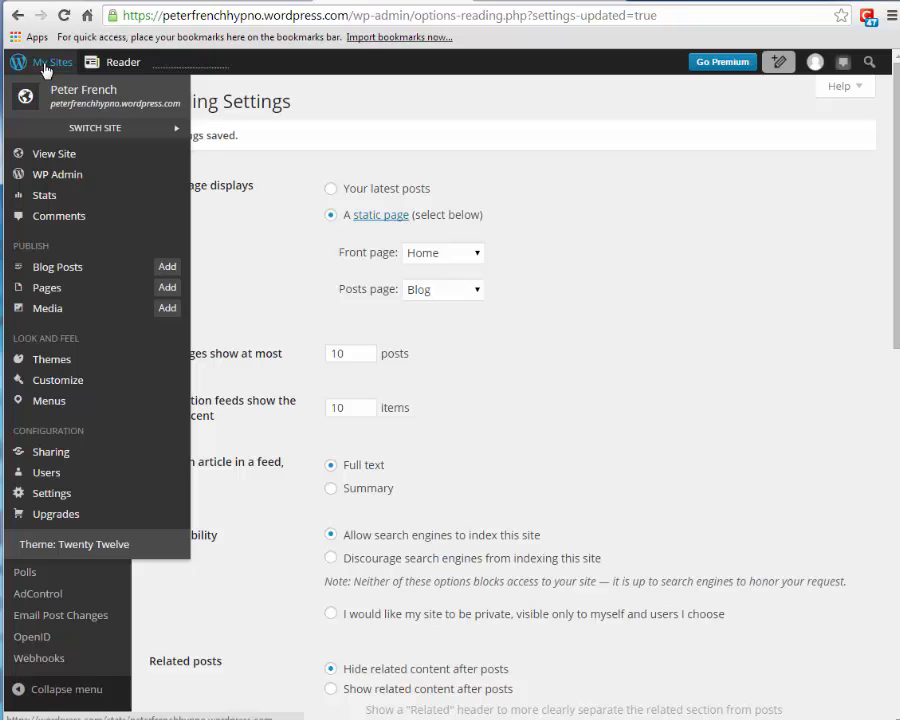
pyautogui.click(50, 160)
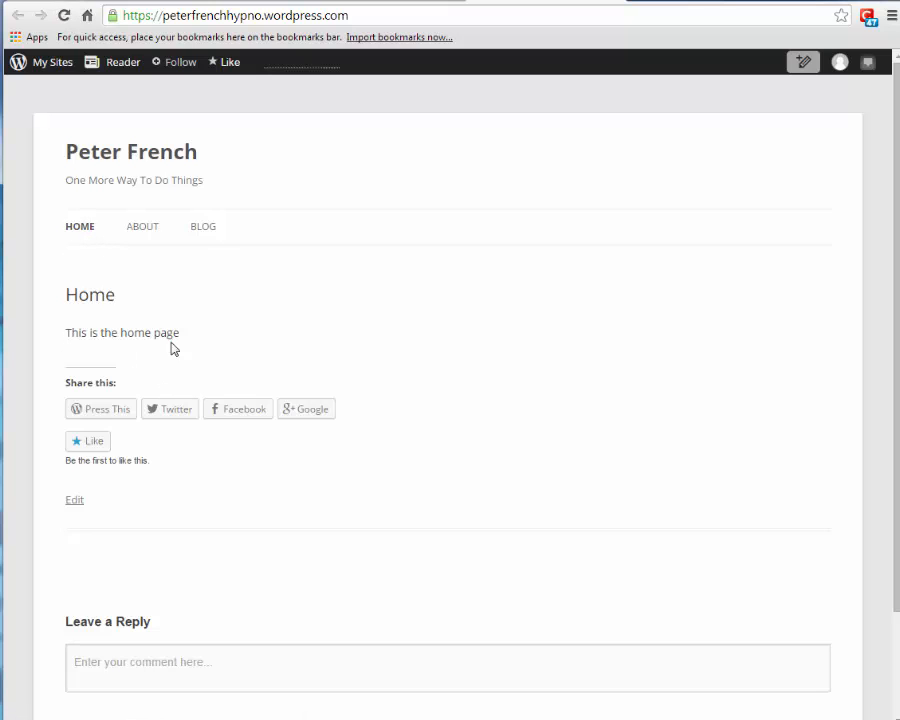
pyautogui.click(140, 229)
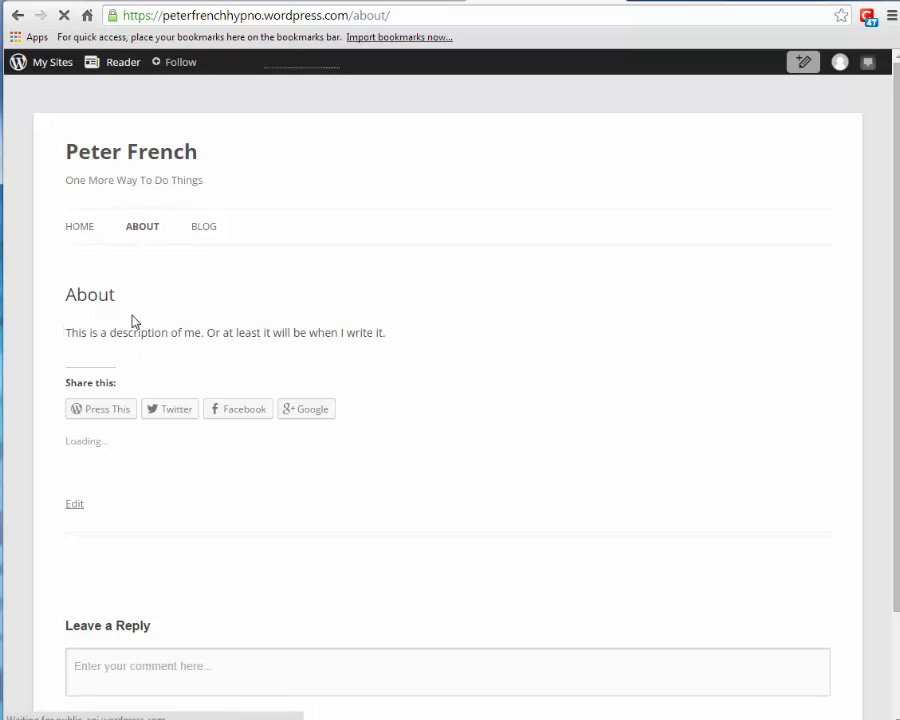
pyautogui.click(200, 230)
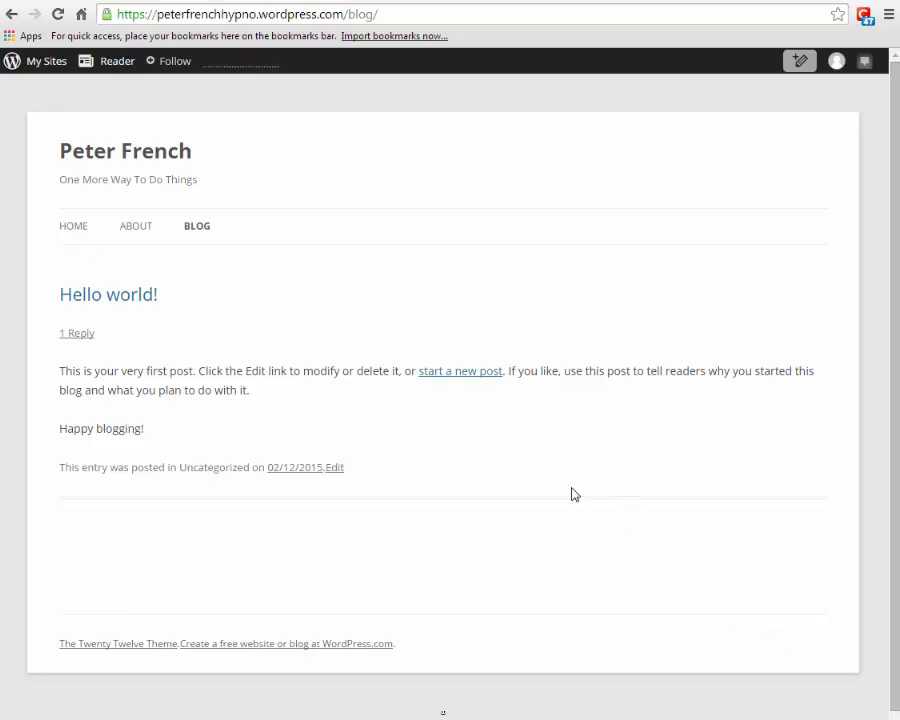
pyautogui.click(377, 3)
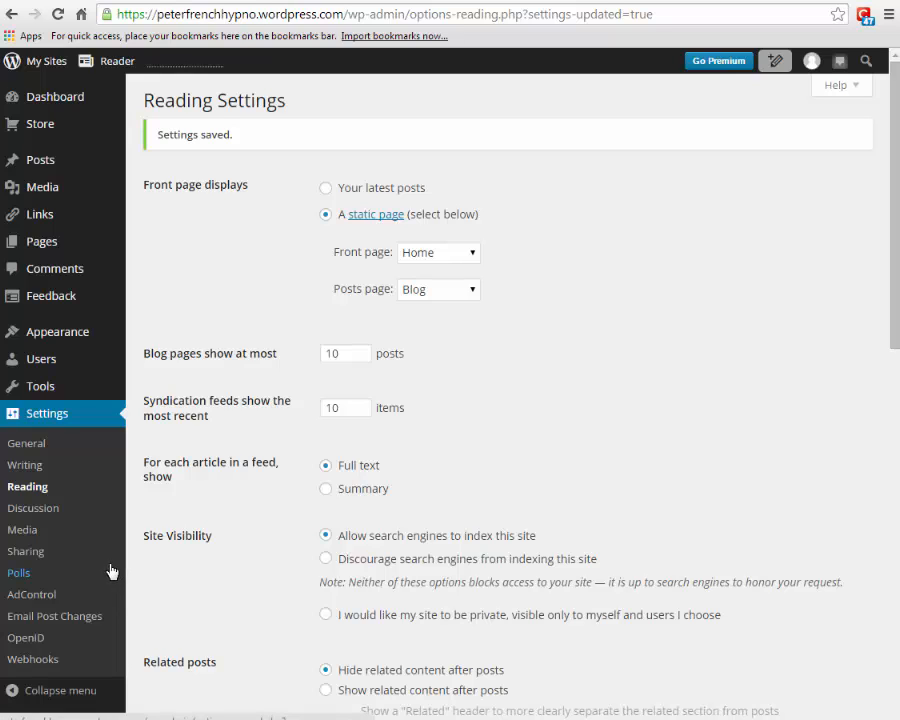
# - Drag the Text widget from the available widgets into the Main Sidebar
pyautogui.moveTo(70, 341)
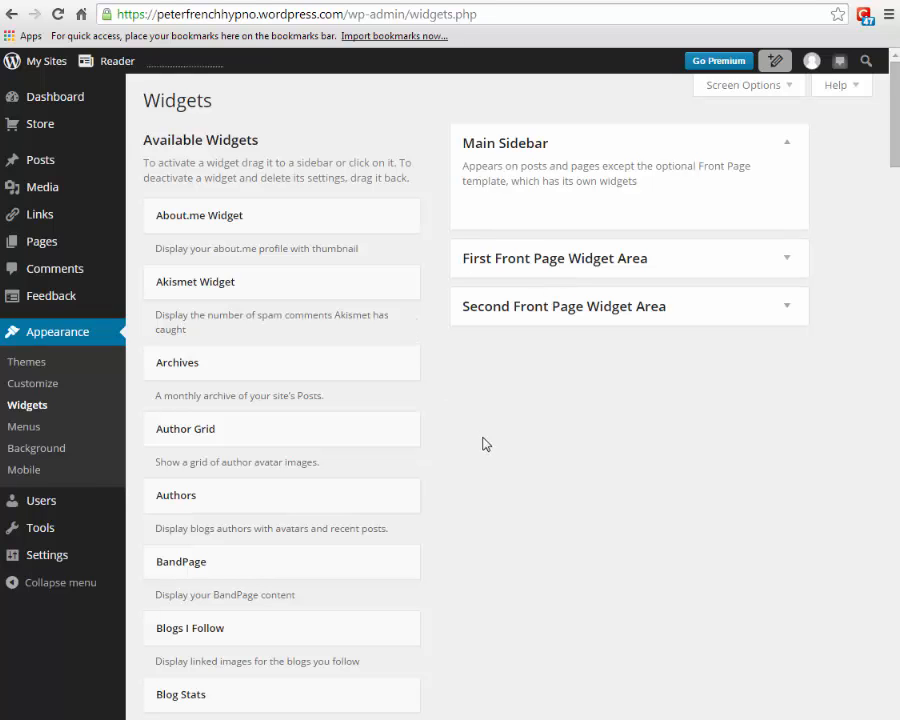
pyautogui.scroll(-10, 896, 271)
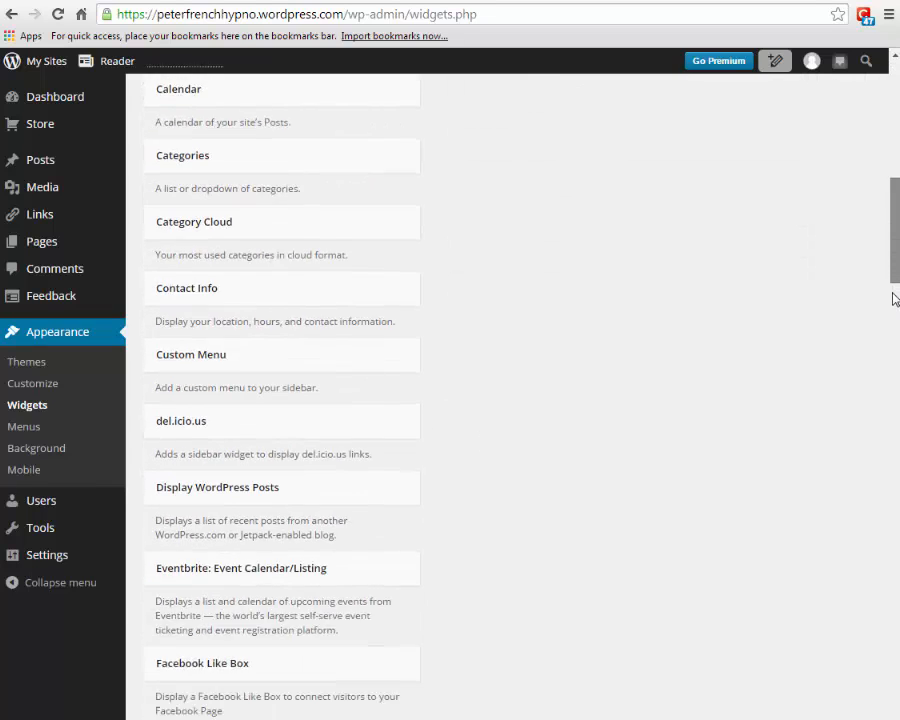
pyautogui.moveTo(893, 313); pyautogui.dragTo(893, 610)
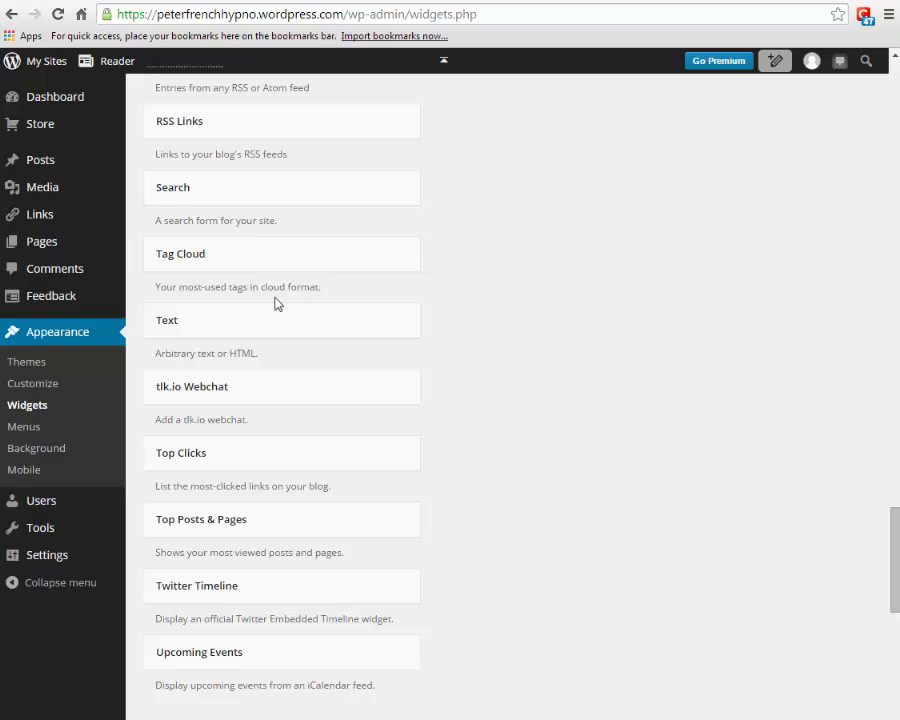
pyautogui.moveTo(250, 335); pyautogui.dragTo(556, 180)
# - Title the Text widget 'Opening Times', paste the Monday–Friday hours, enable automatic paragraphs, and save
pyautogui.click(541, 228)
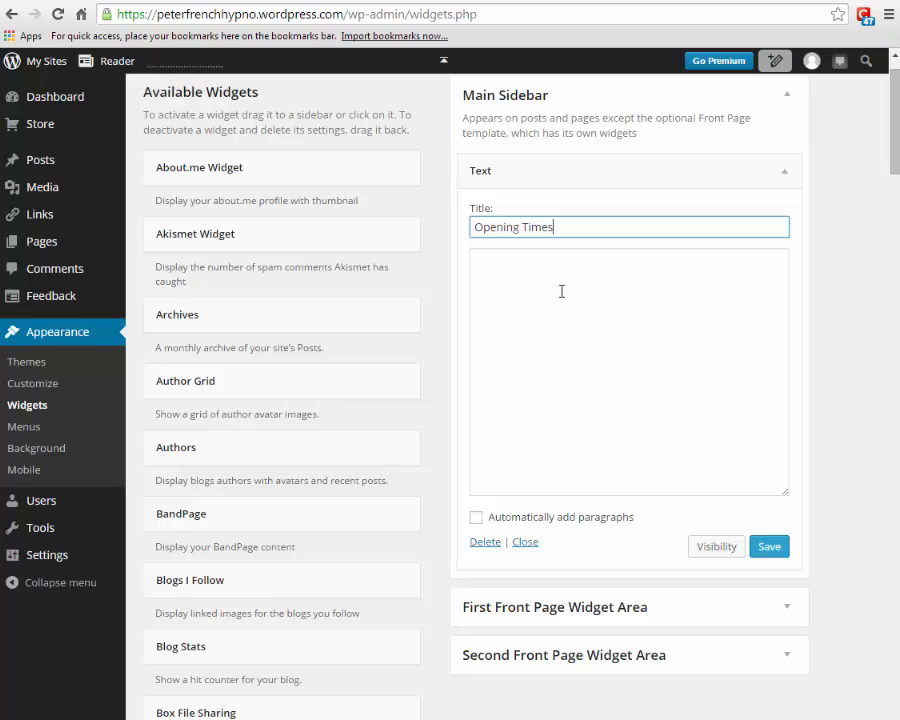
pyautogui.click(561, 291)
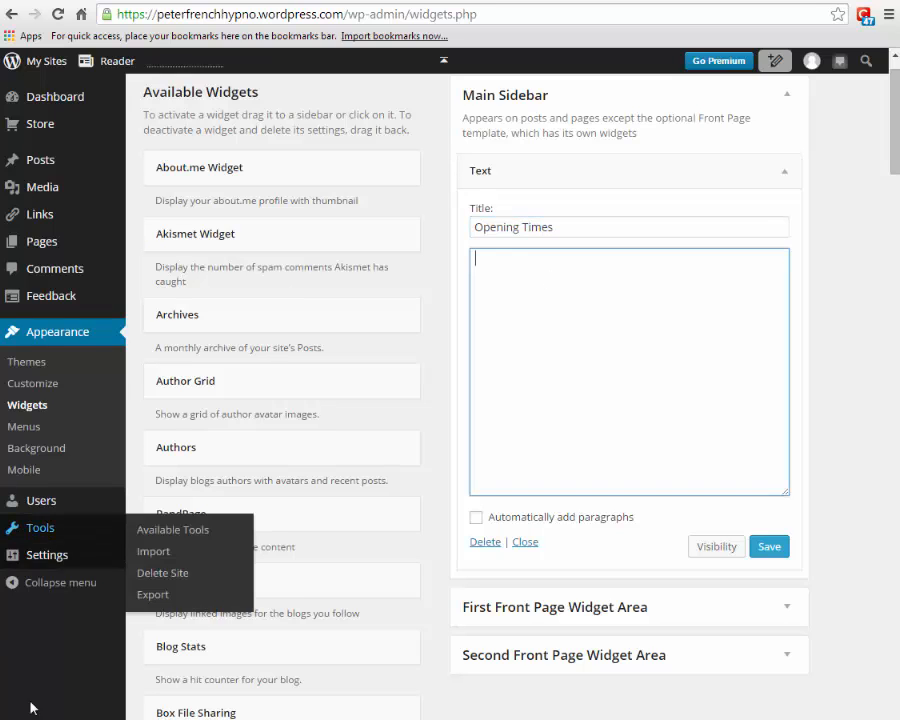
pyautogui.click(110, 718)
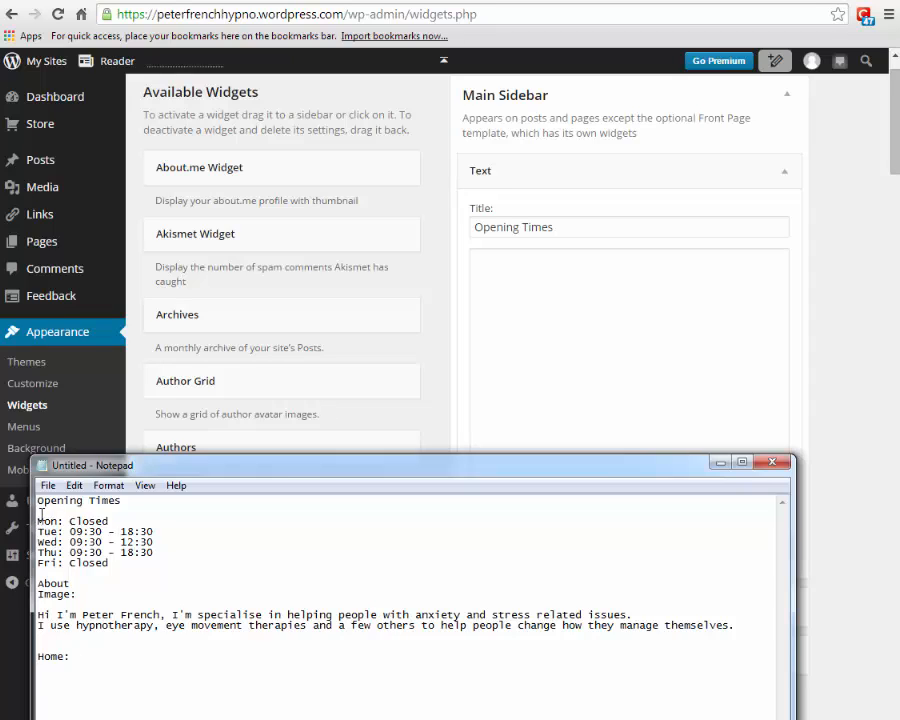
pyautogui.moveTo(38, 521); pyautogui.dragTo(36, 573)
pyautogui.hotkey('ctrl', 'c')
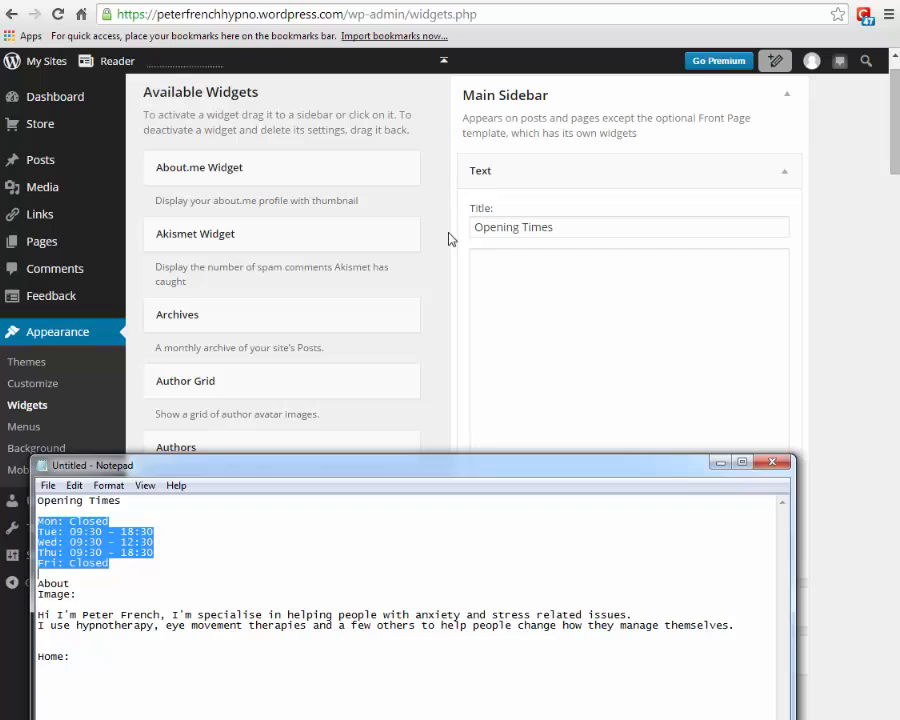
pyautogui.click(492, 256)
pyautogui.hotkey('ctrl', 'v')
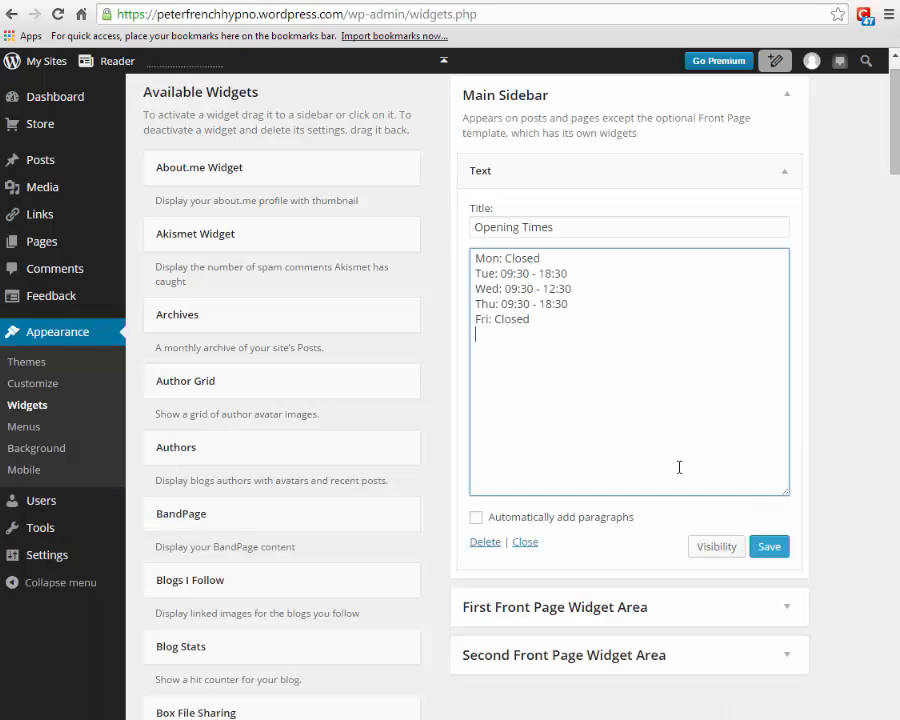
pyautogui.click(476, 519)
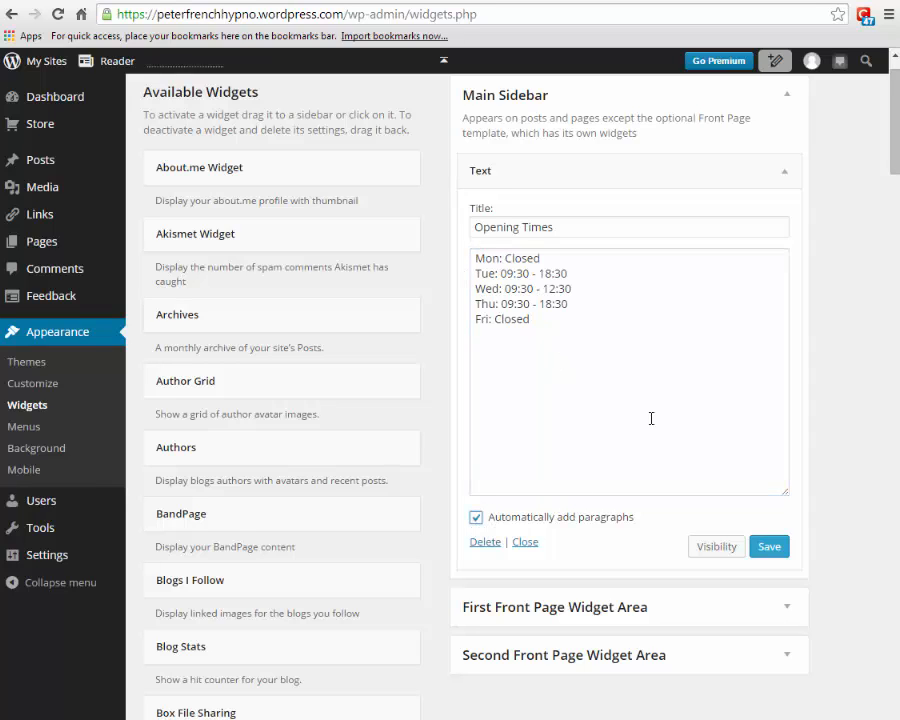
pyautogui.click(765, 550)
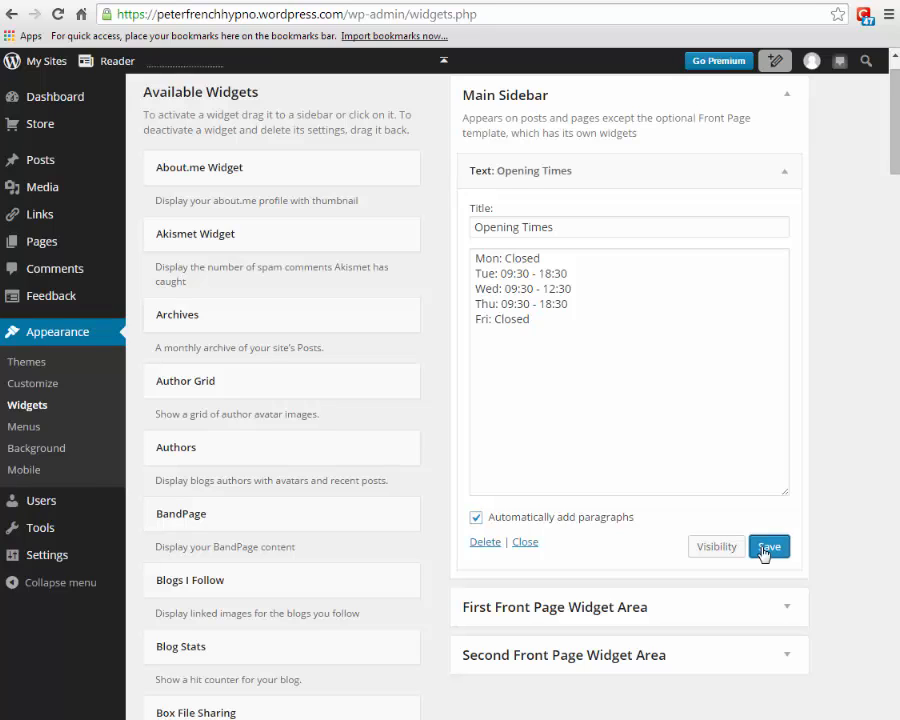
pyautogui.click(530, 1)
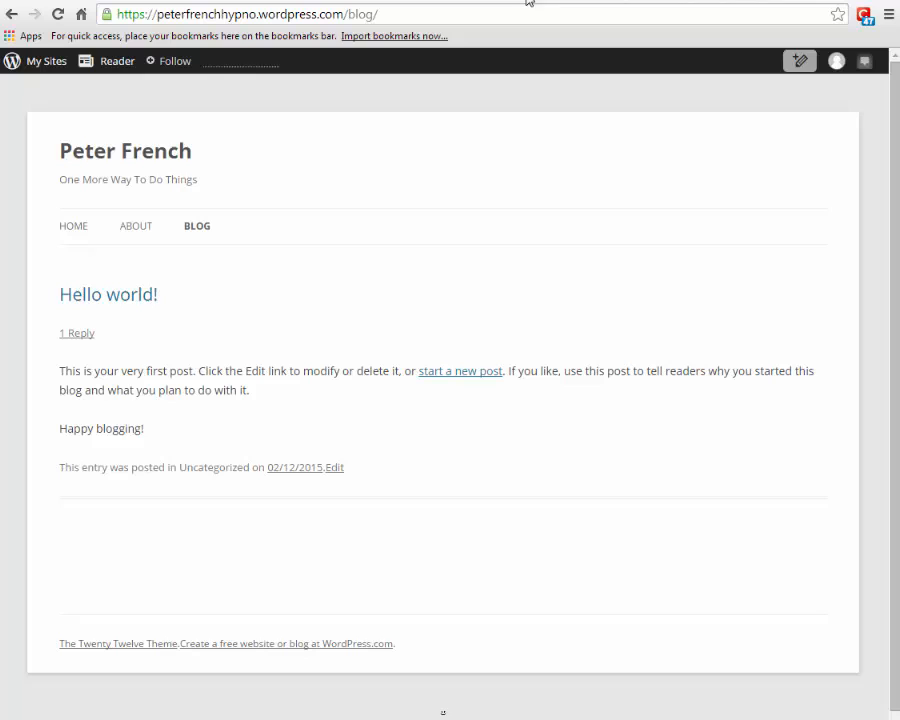
# - Reload the live Blog, check the Opening Times sidebar on About, Home and Blog, then return to Widgets
pyautogui.click(57, 20)
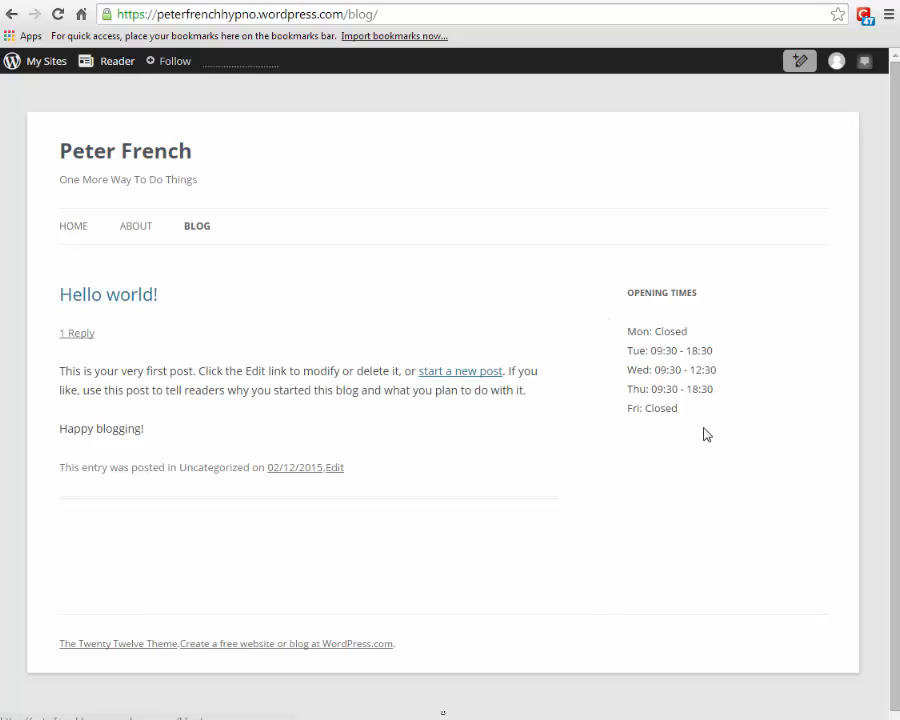
pyautogui.click(146, 228)
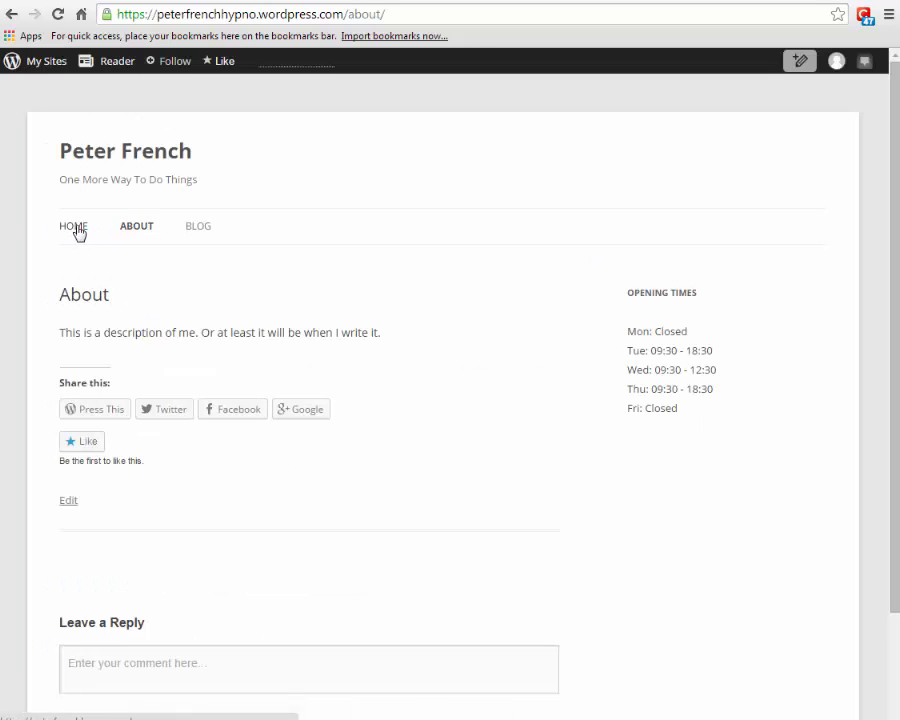
pyautogui.click(77, 230)
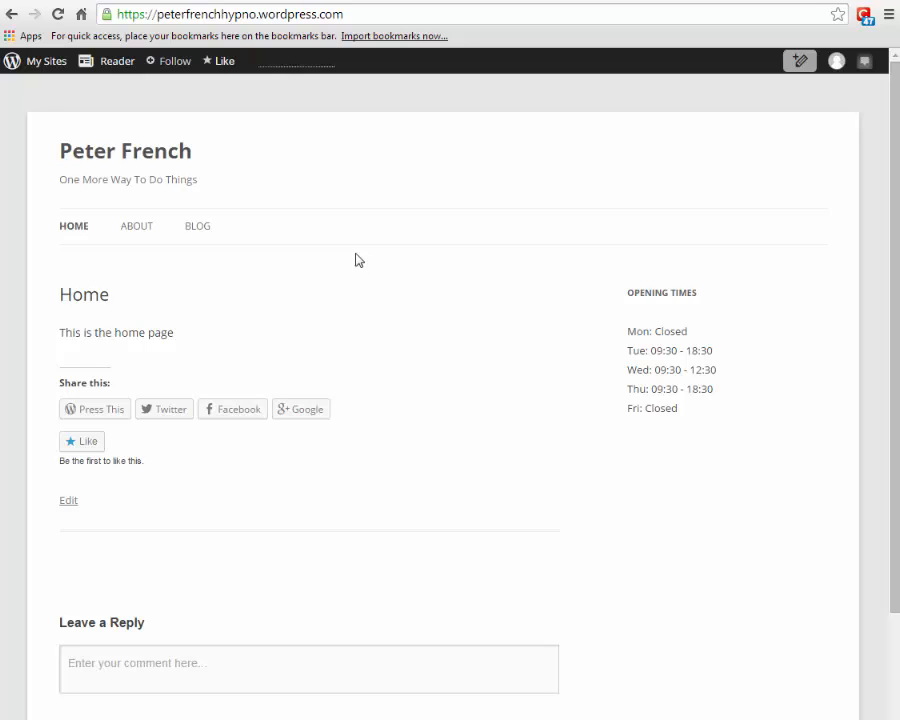
pyautogui.click(204, 234)
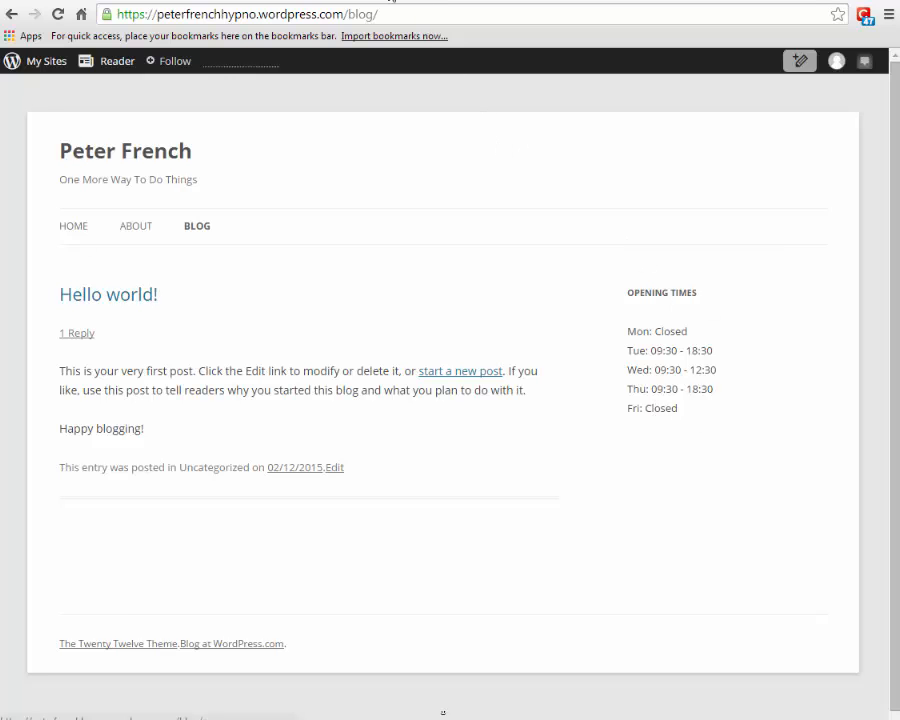
pyautogui.click(390, 2)
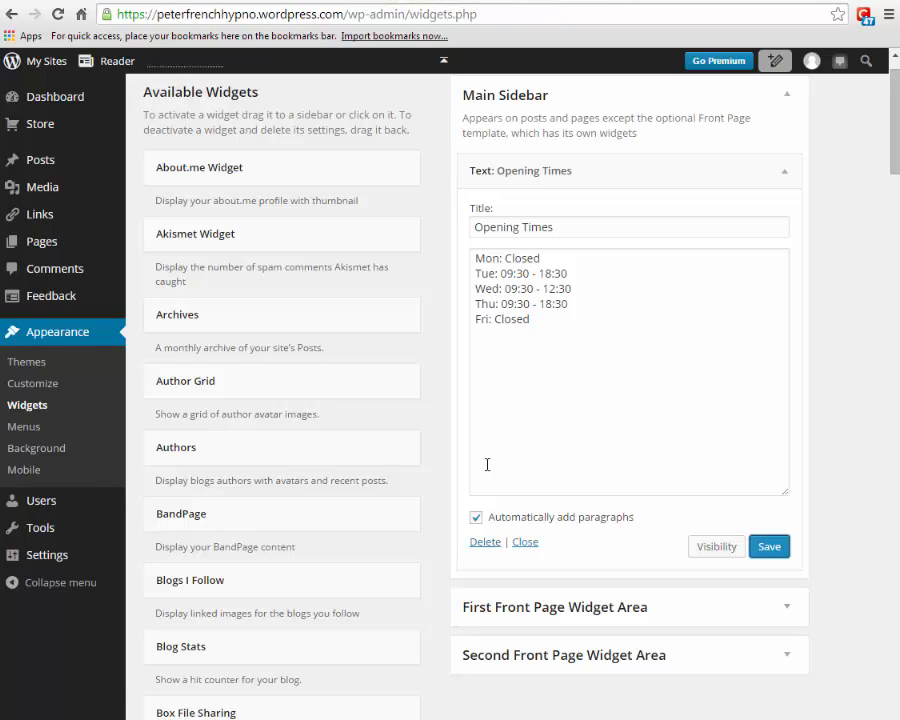
# - Collapse the Opening Times widget and add an Archives widget to the Main Sidebar
pyautogui.click(783, 177)
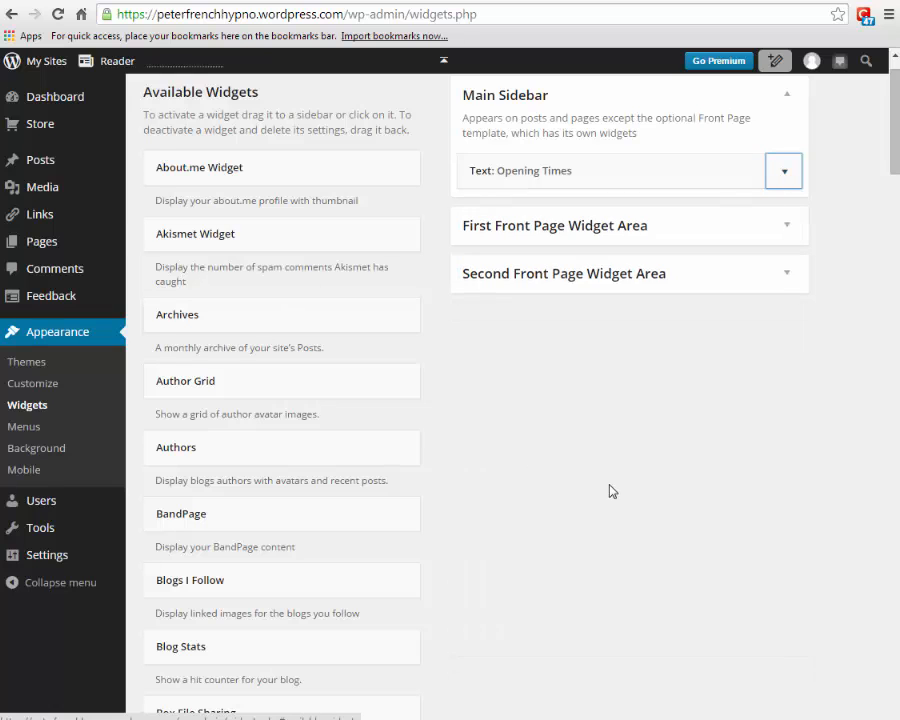
pyautogui.scroll(-1, 600, 480)
pyautogui.scroll(1, 575, 465)
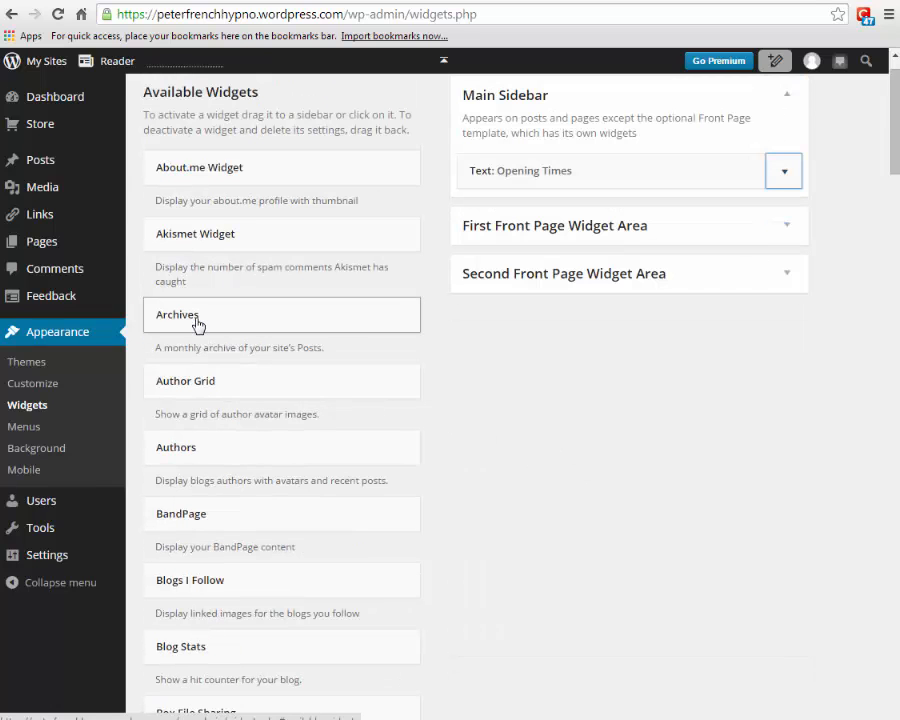
pyautogui.moveTo(197, 324); pyautogui.dragTo(502, 215)
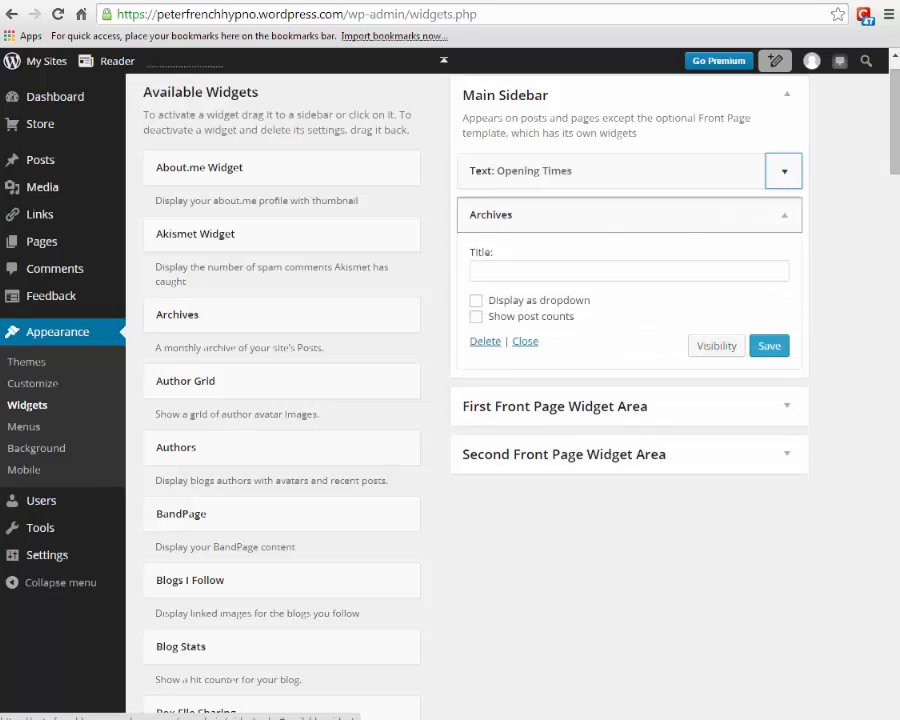
# - Add a Recent Posts widget below it and set Archives to display as a dropdown
pyautogui.moveTo(891, 161); pyautogui.dragTo(893, 247)
pyautogui.moveTo(895, 300); pyautogui.dragTo(896, 527)
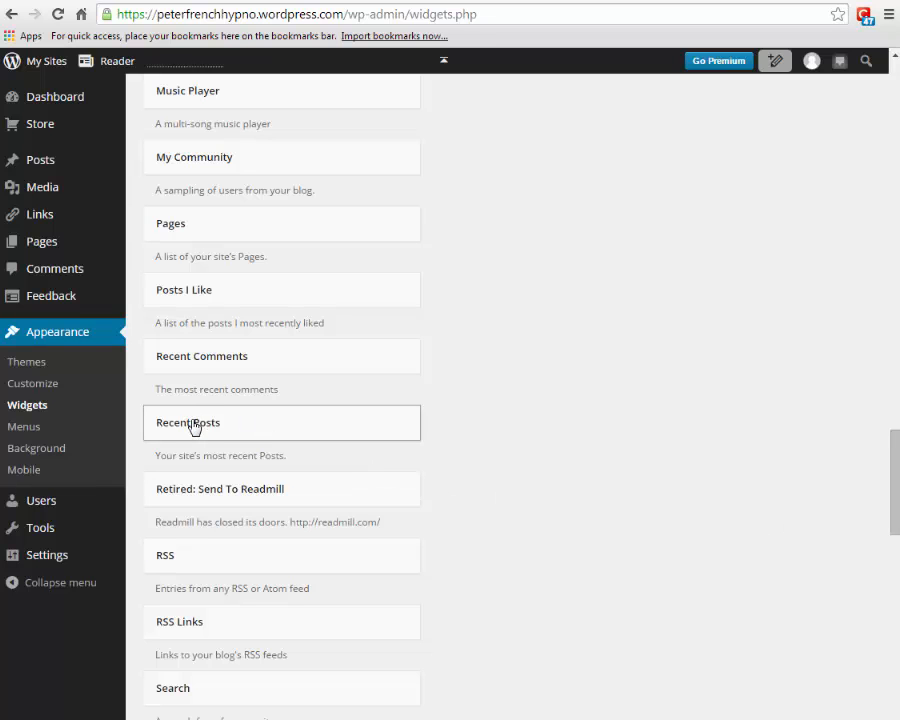
pyautogui.moveTo(194, 428); pyautogui.dragTo(504, 442)
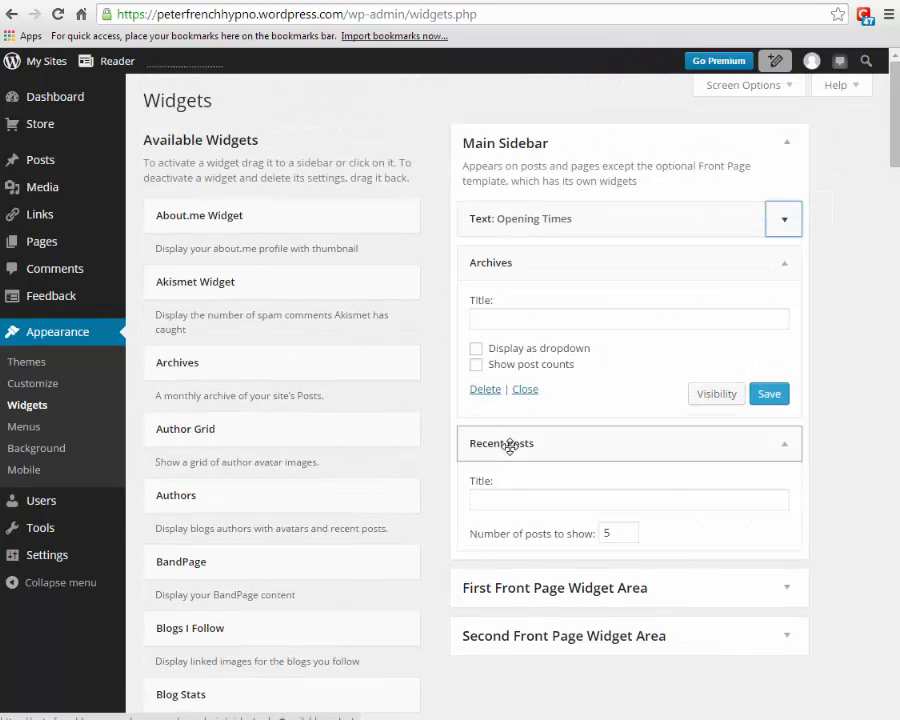
pyautogui.click(505, 348)
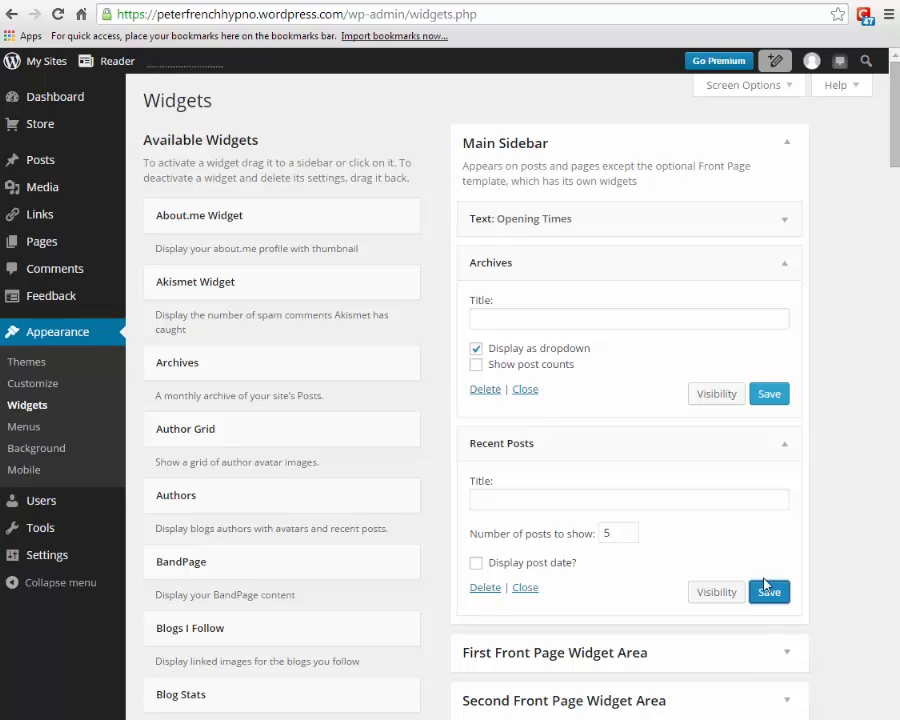
pyautogui.click(522, 1)
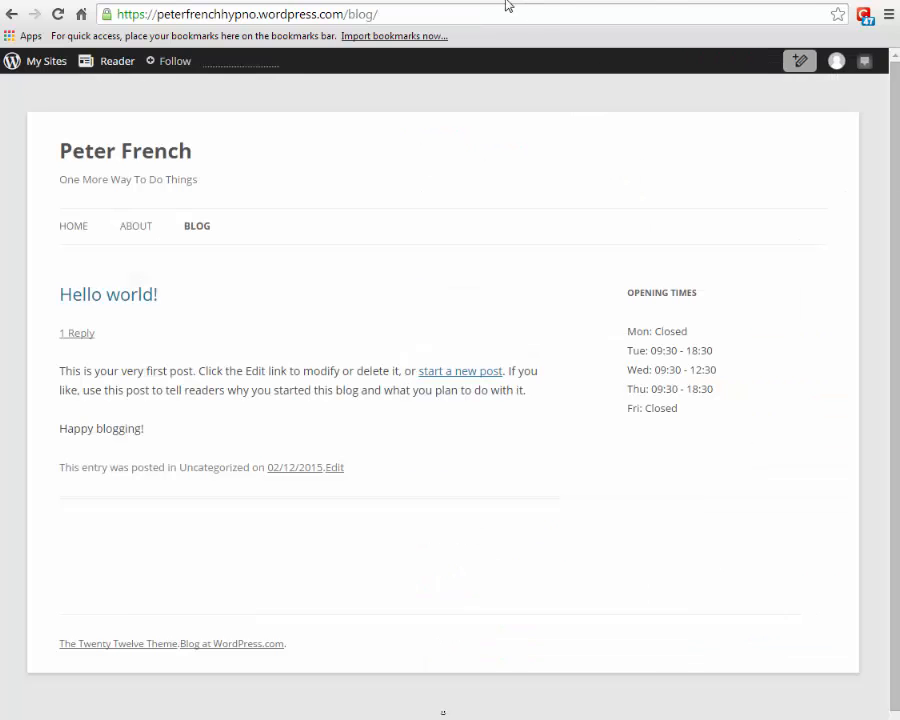
# - Reload the live Blog and check the Archives and Recent Posts sidebar on the Home and About pages
pyautogui.click(57, 19)
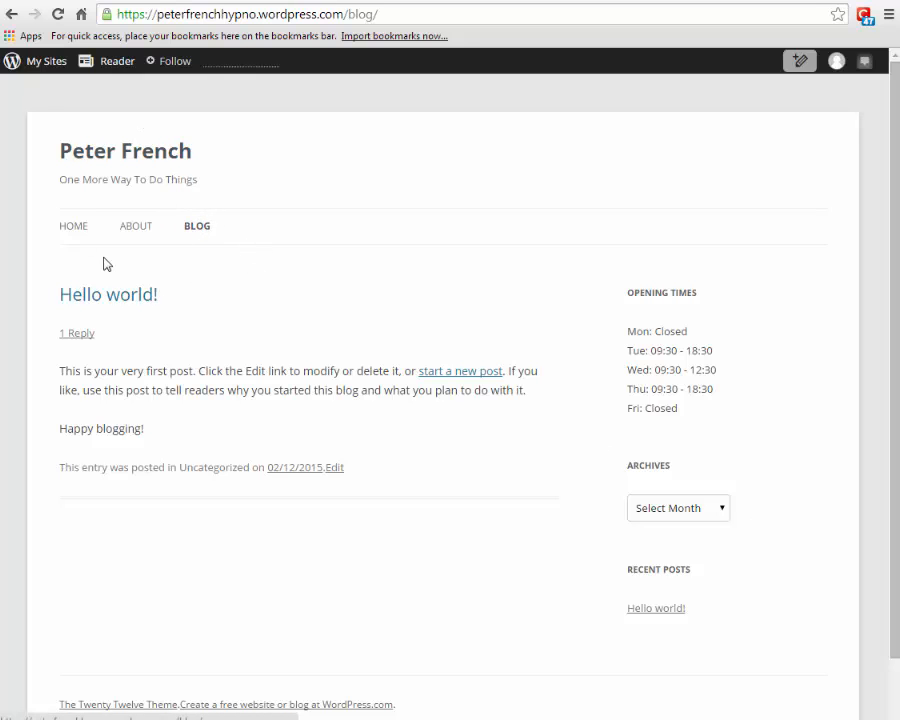
pyautogui.click(76, 233)
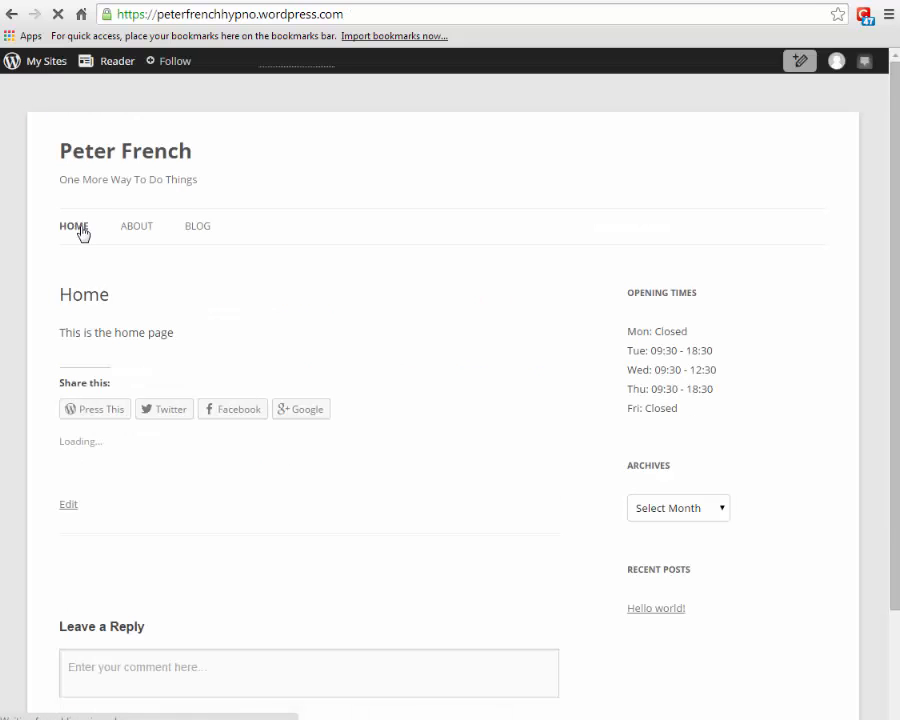
pyautogui.moveTo(61, 335)
pyautogui.mouseDown()
pyautogui.moveTo(207, 337)
pyautogui.moveTo(64, 340)
pyautogui.mouseUp()
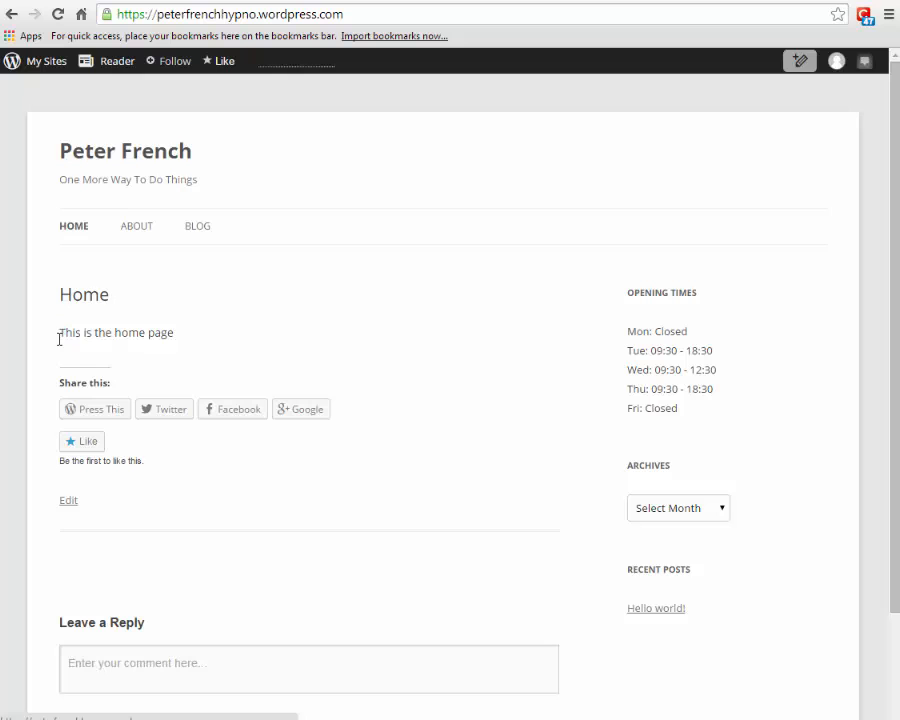
pyautogui.click(141, 236)
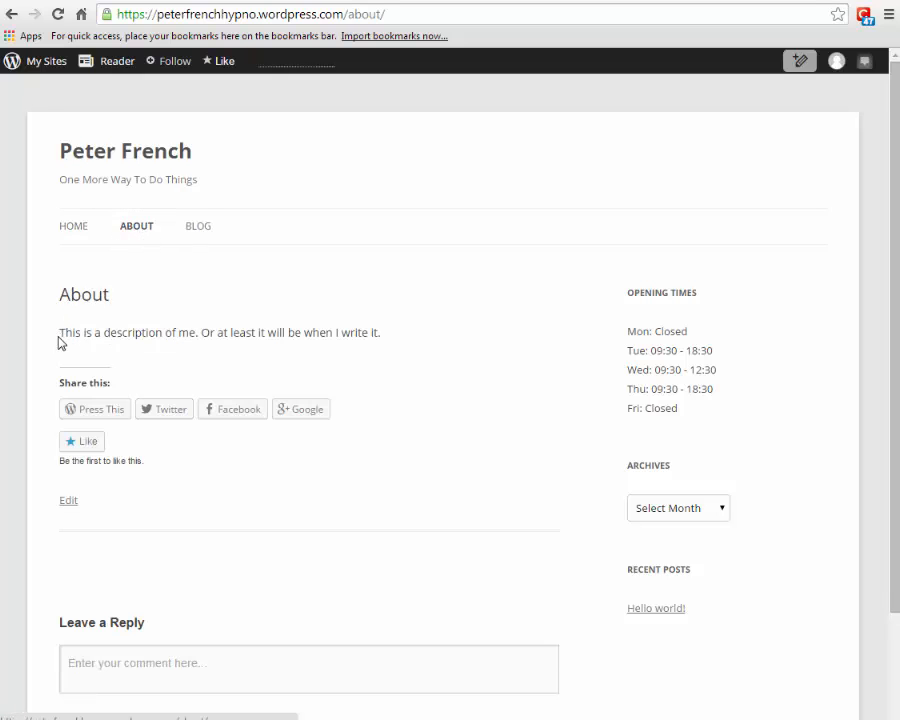
pyautogui.moveTo(58, 343)
pyautogui.mouseDown()
pyautogui.moveTo(398, 337)
pyautogui.moveTo(48, 343)
pyautogui.mouseUp()
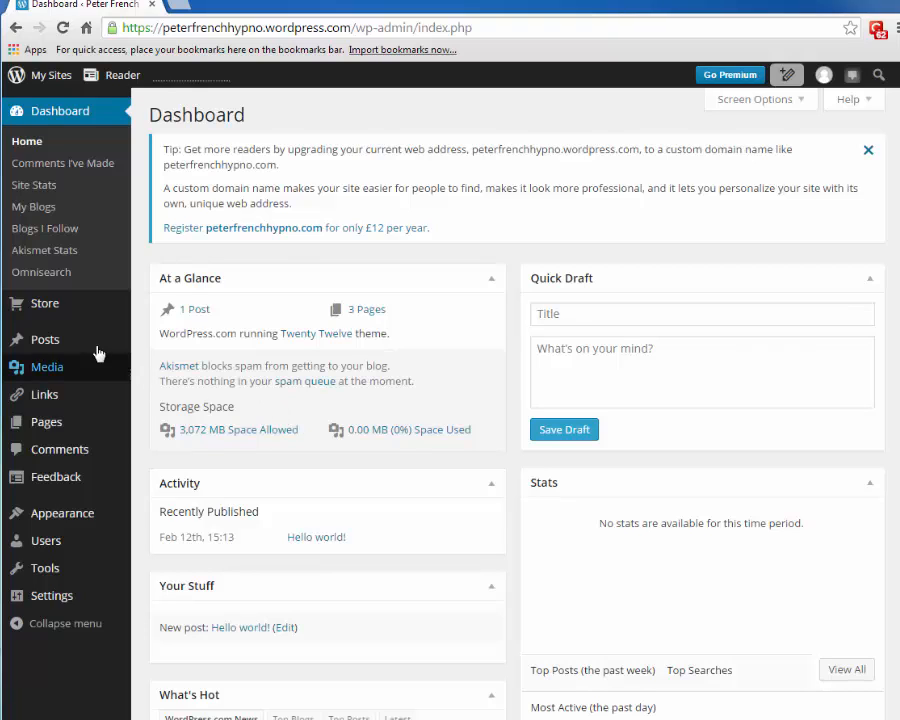
# - Open the Home page from the pages list and toggle between Visual and Text editor views
pyautogui.moveTo(92, 346)
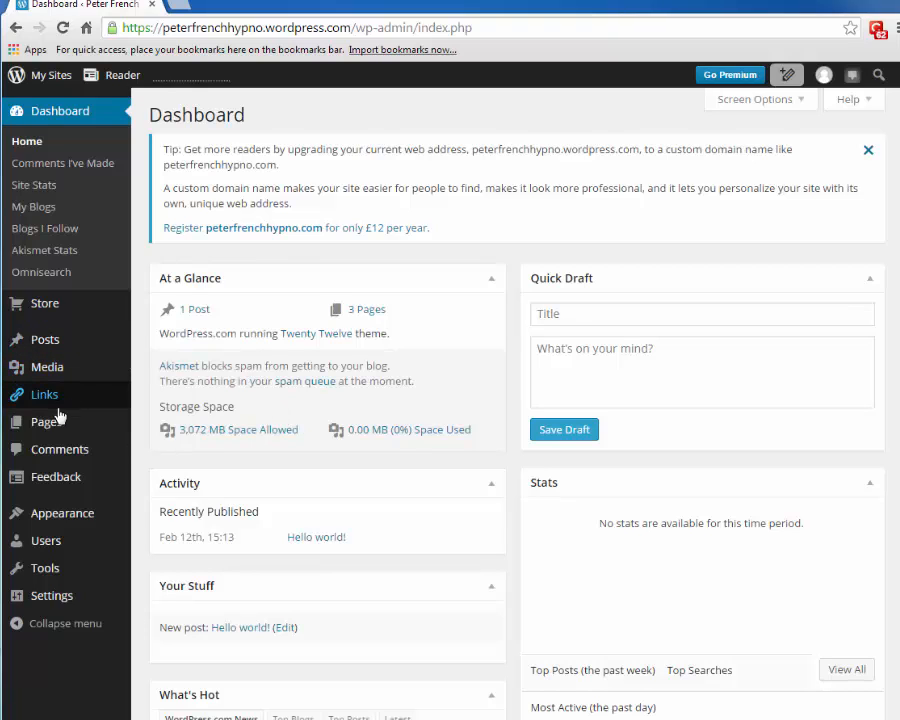
pyautogui.moveTo(56, 428)
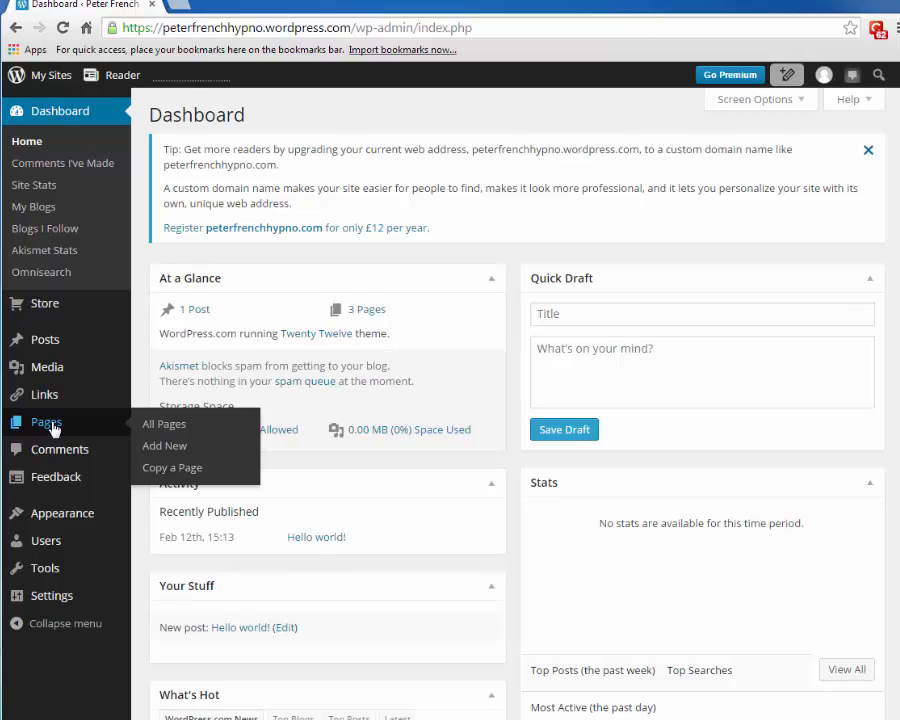
pyautogui.click(147, 425)
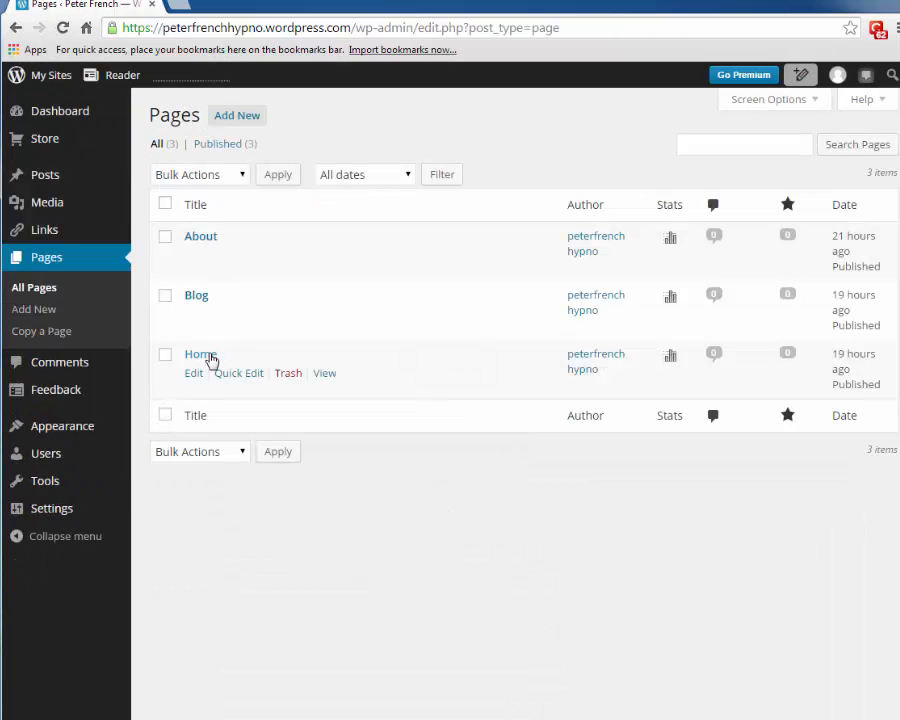
pyautogui.click(211, 356)
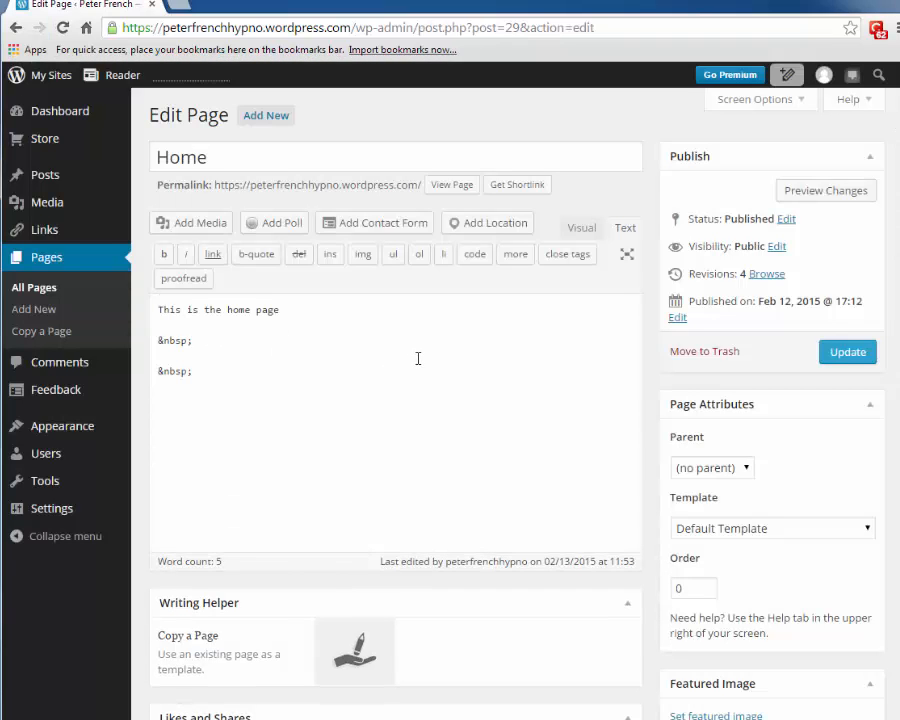
pyautogui.click(583, 230)
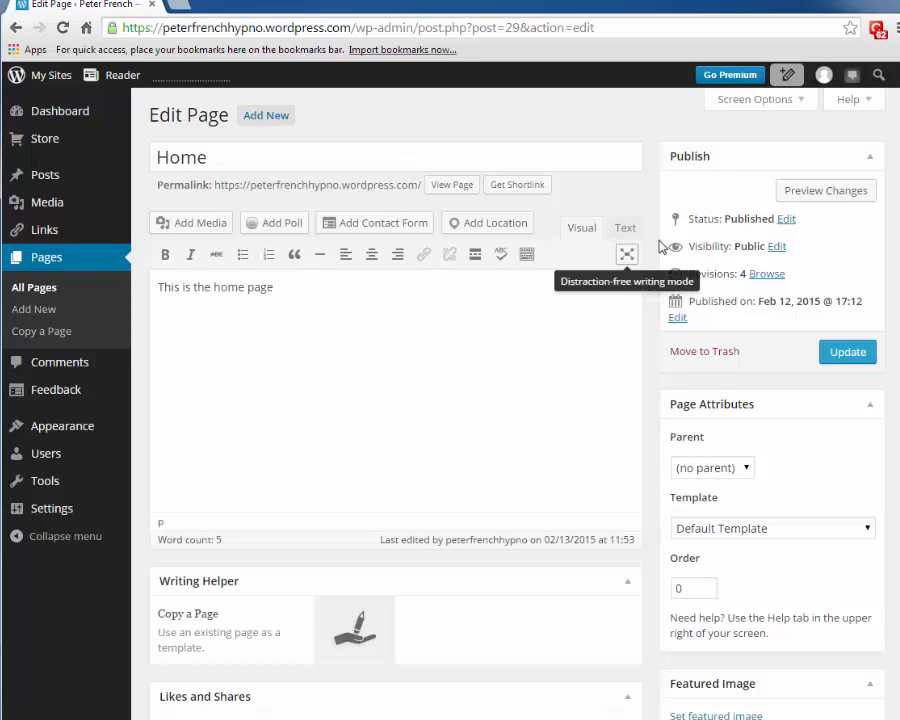
pyautogui.click(624, 230)
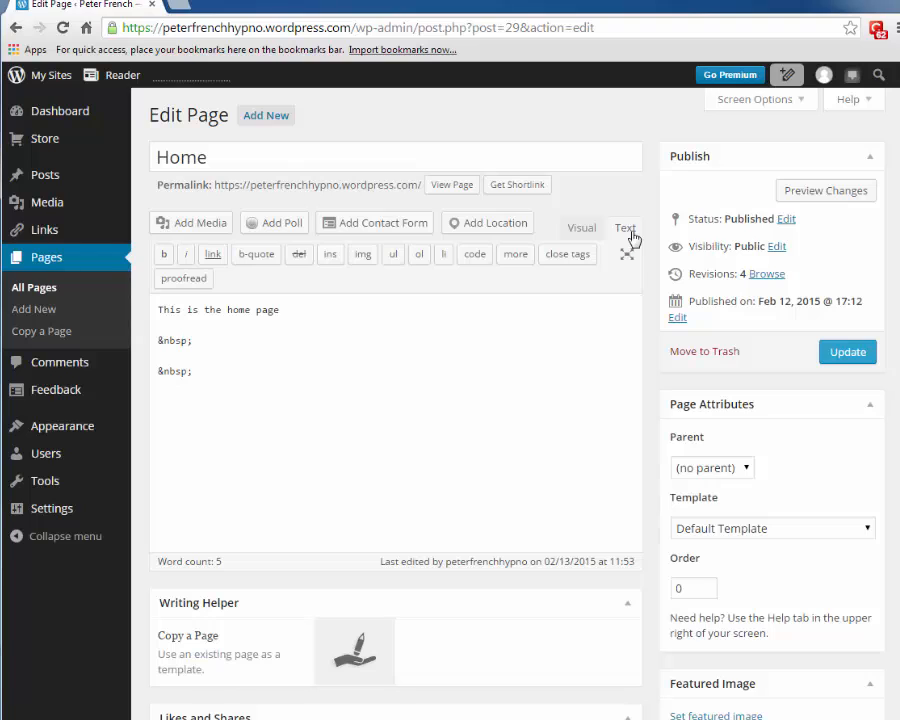
pyautogui.click(586, 229)
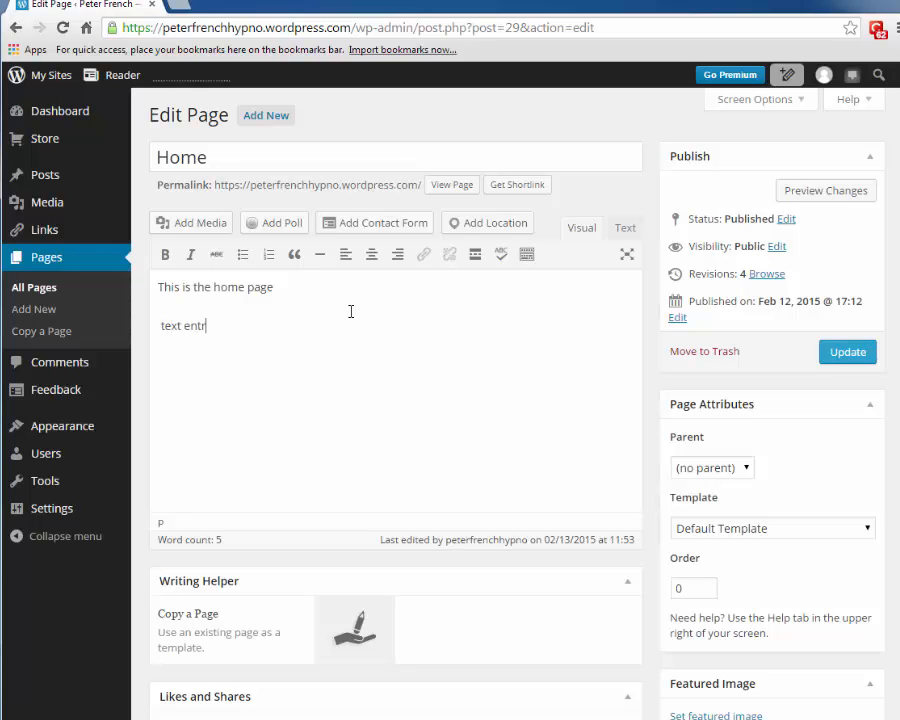
# - Finish the word 'entry' and make it bold italic
pyautogui.write('y')
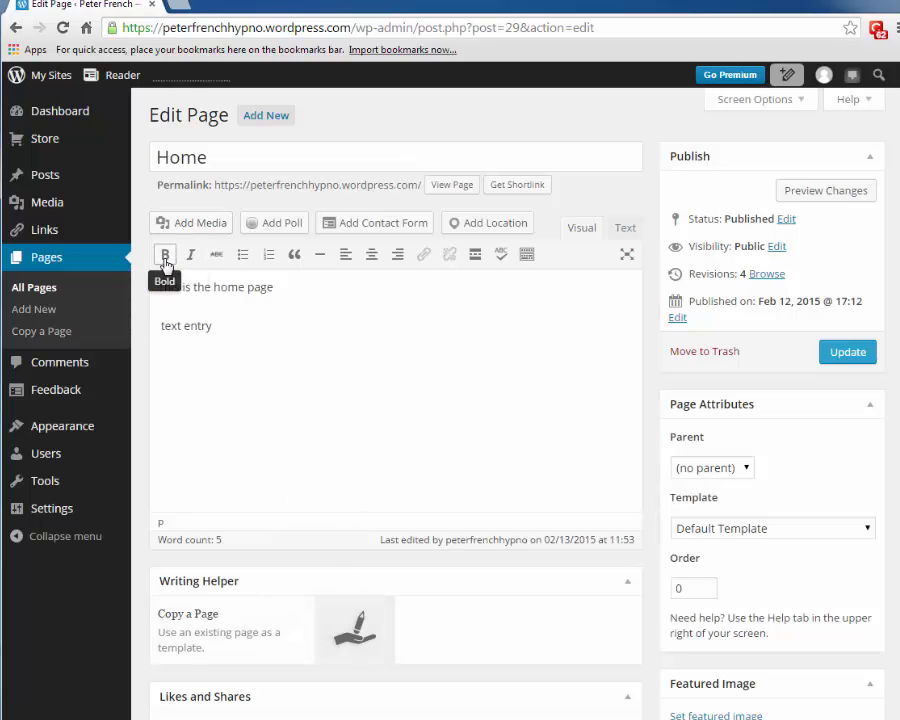
pyautogui.moveTo(186, 326); pyautogui.dragTo(209, 326)
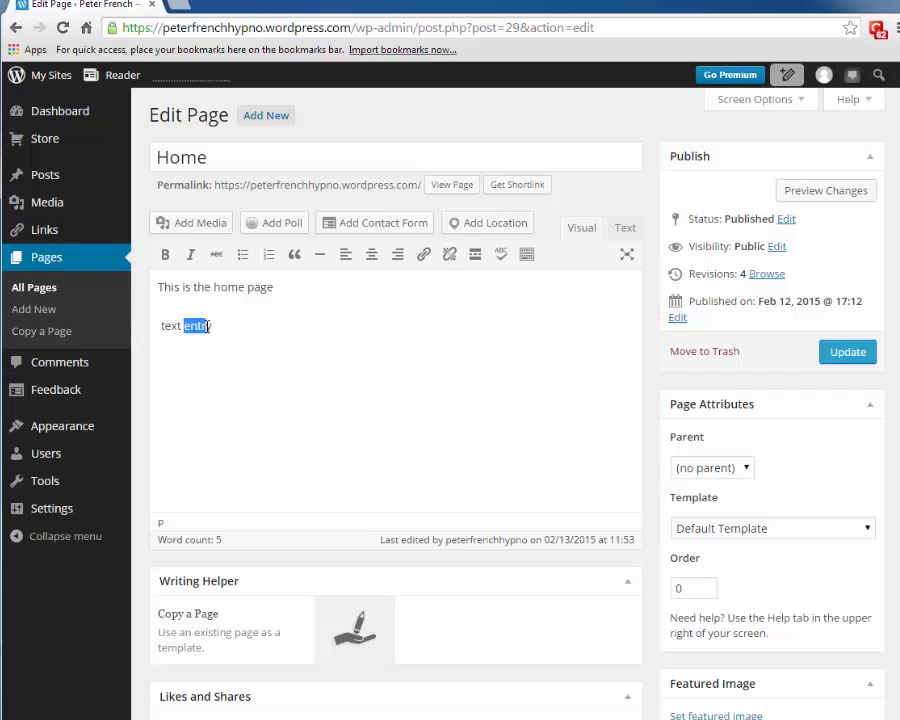
pyautogui.click(165, 254)
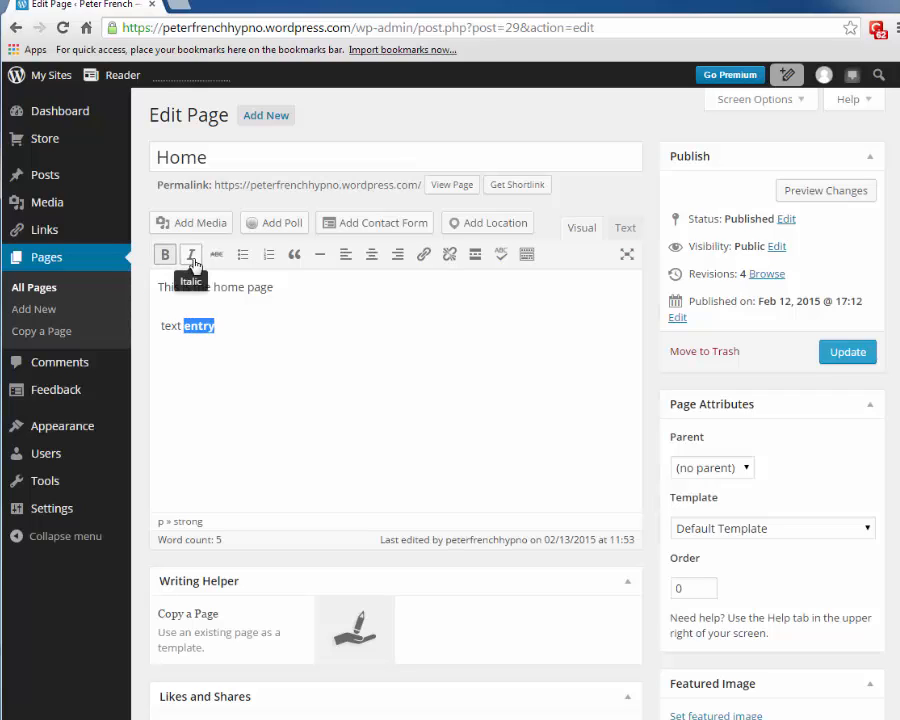
pyautogui.click(190, 254)
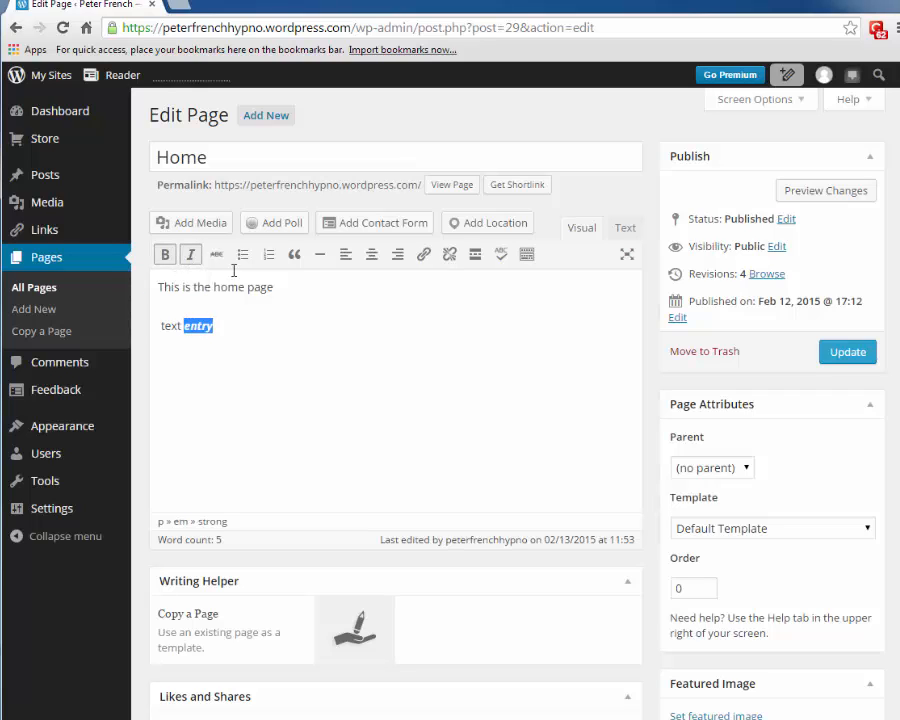
pyautogui.click(233, 328)
# - Add 'test' and 'twede' lines, turn them into a bulleted list, then delete the list
pyautogui.press('Return')
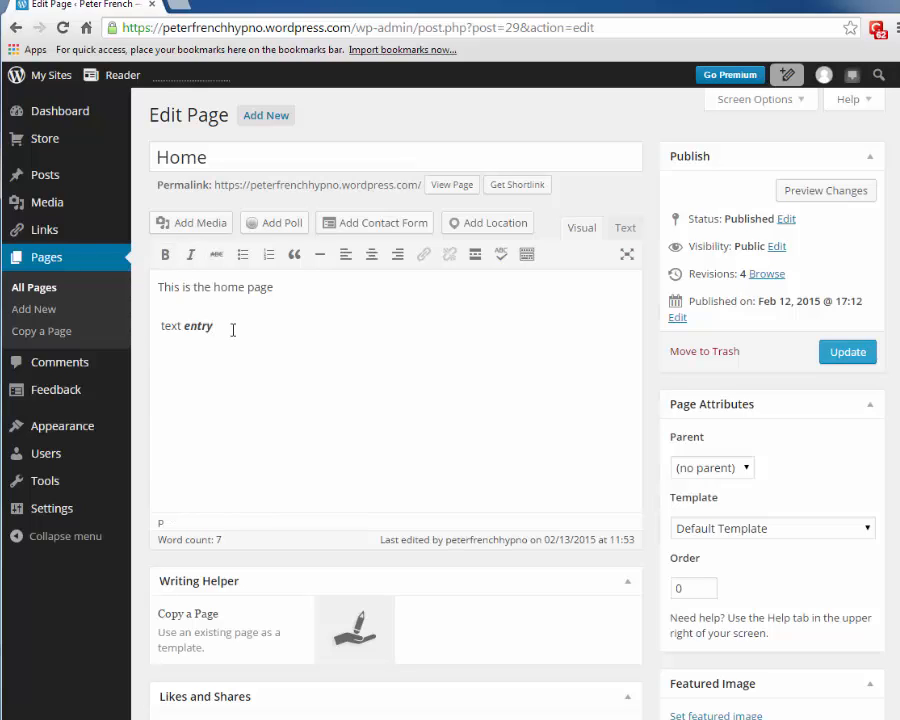
pyautogui.press('Return')
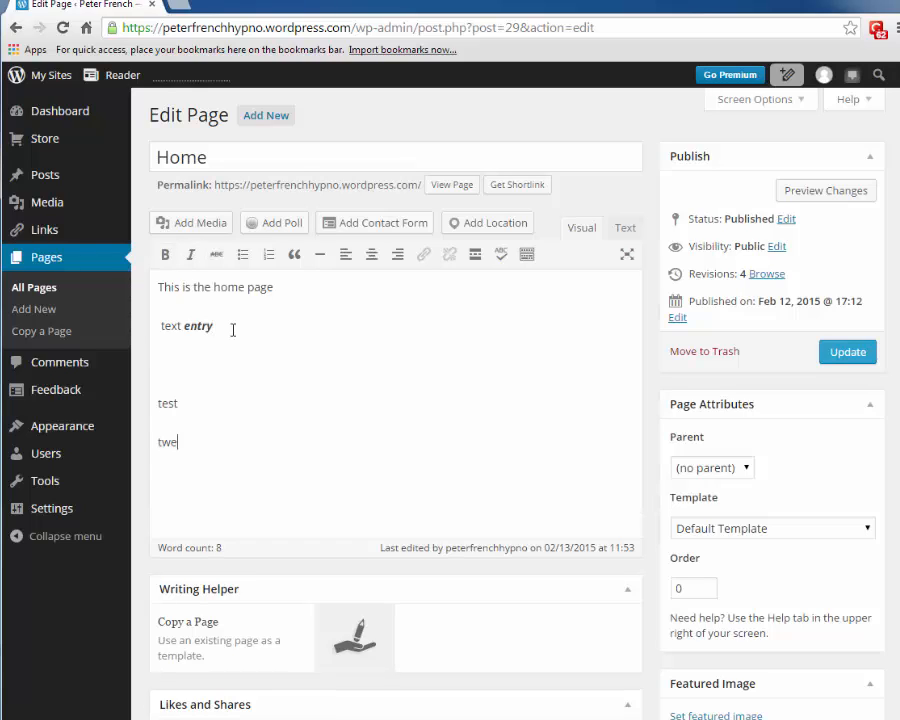
pyautogui.write('twede')
pyautogui.press('Up')
pyautogui.moveTo(154, 403); pyautogui.dragTo(161, 455)
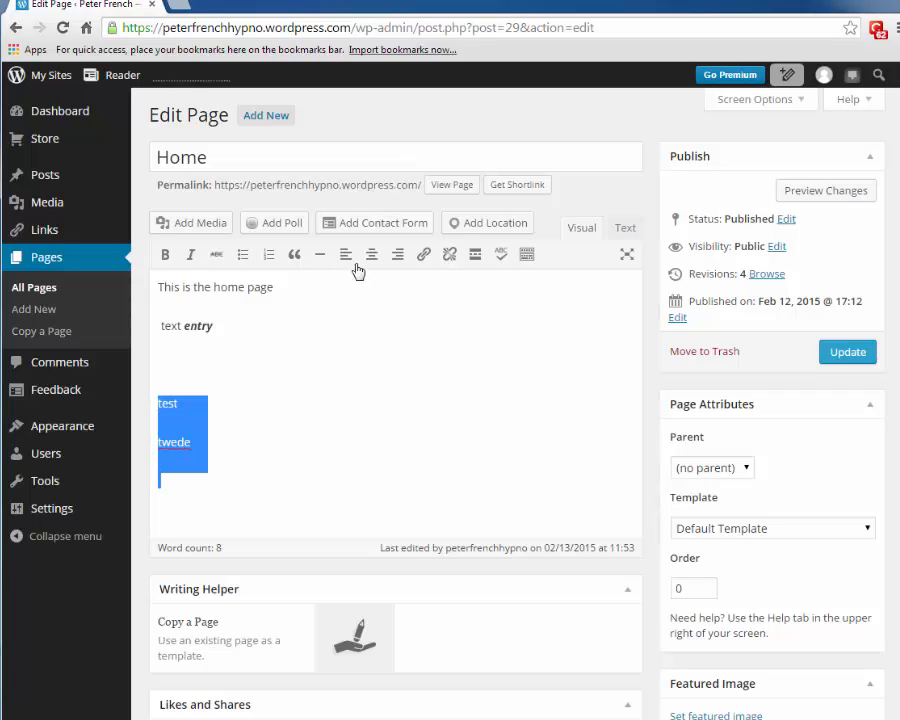
pyautogui.click(243, 256)
pyautogui.click(206, 447)
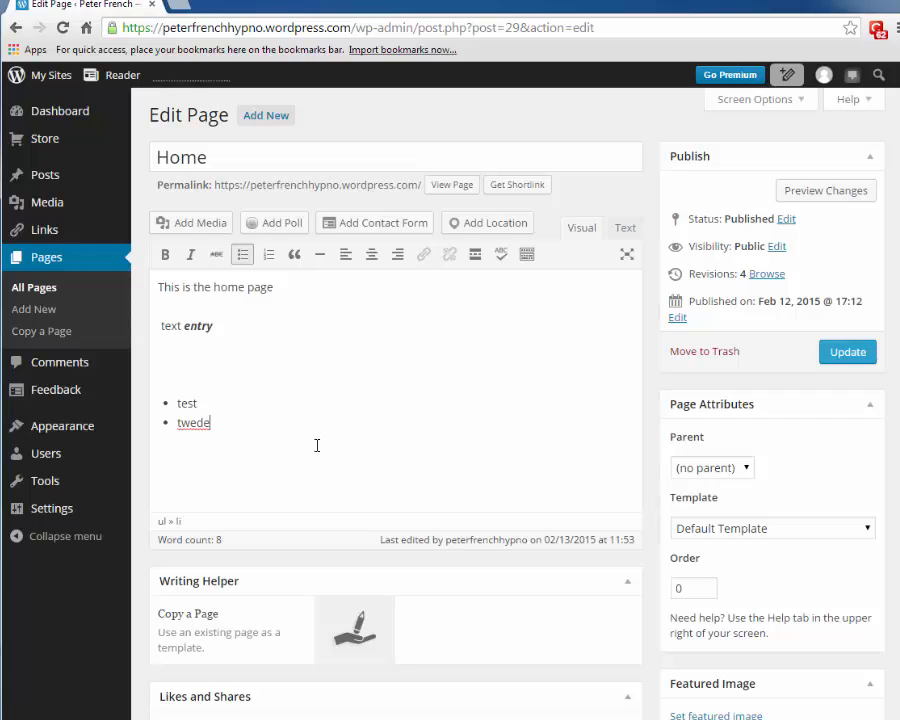
pyautogui.press('Return')
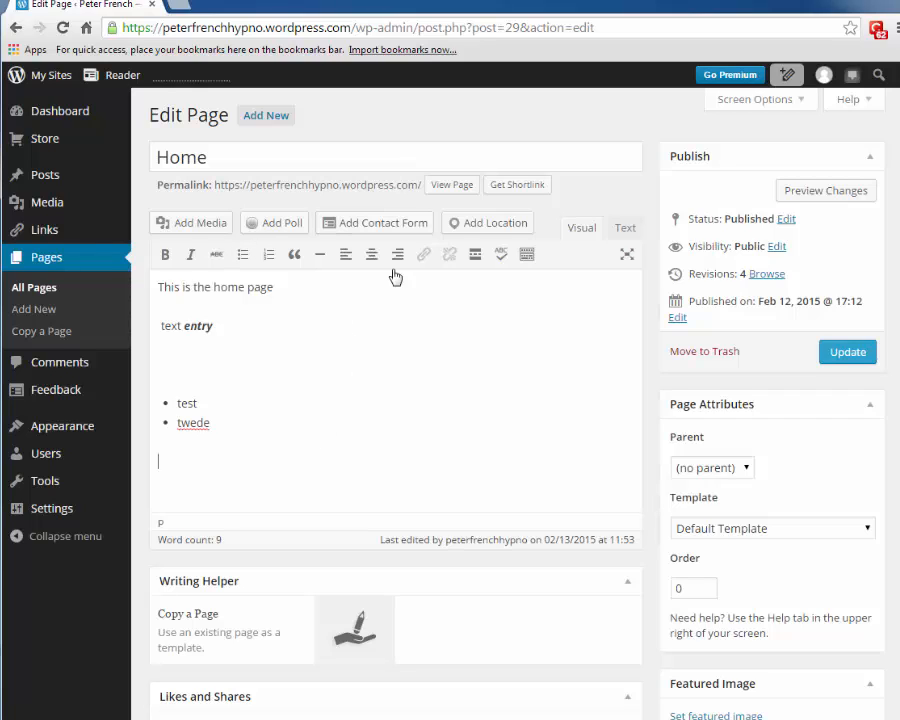
pyautogui.moveTo(231, 433); pyautogui.dragTo(155, 343)
pyautogui.press('BackSpace')
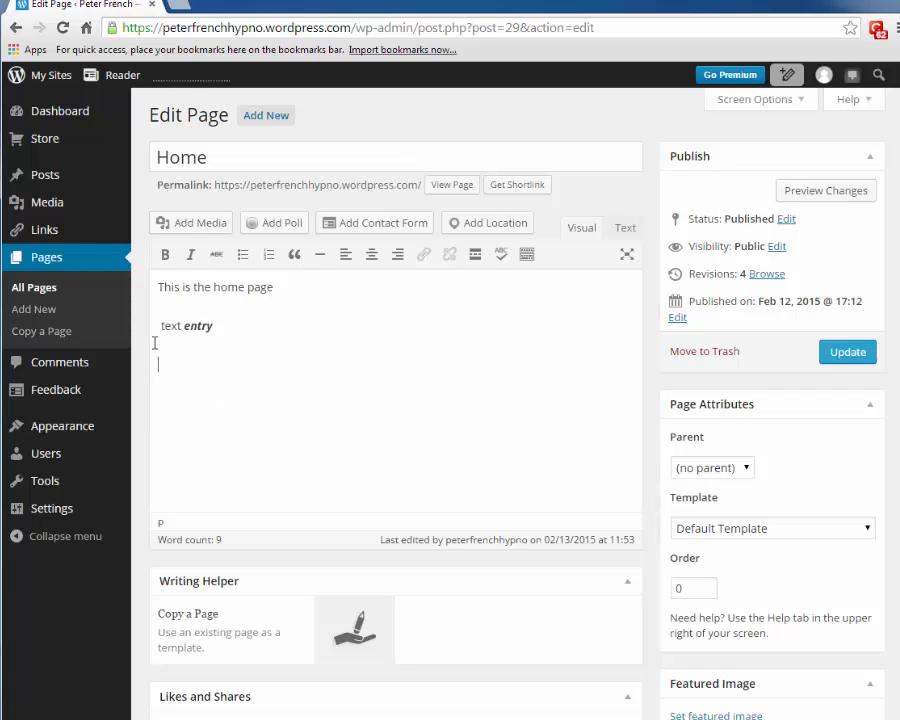
# - Upload the portrait photo by dropping it from Explorer into Add Media, and insert it into the page
pyautogui.click(204, 228)
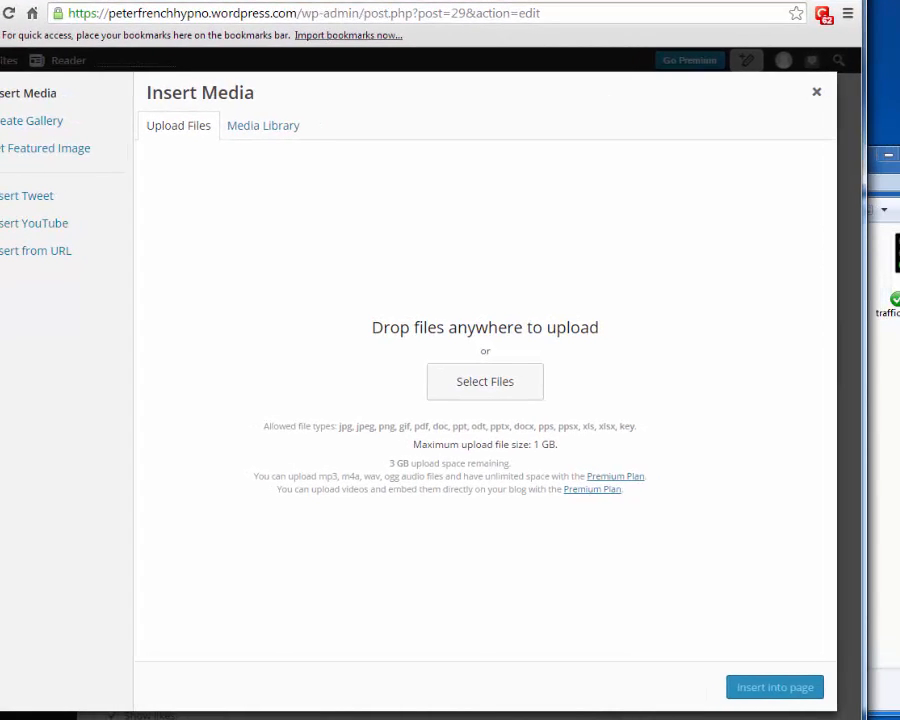
pyautogui.click(885, 340)
pyautogui.moveTo(494, 162); pyautogui.dragTo(731, 346)
pyautogui.moveTo(668, 450); pyautogui.dragTo(289, 247)
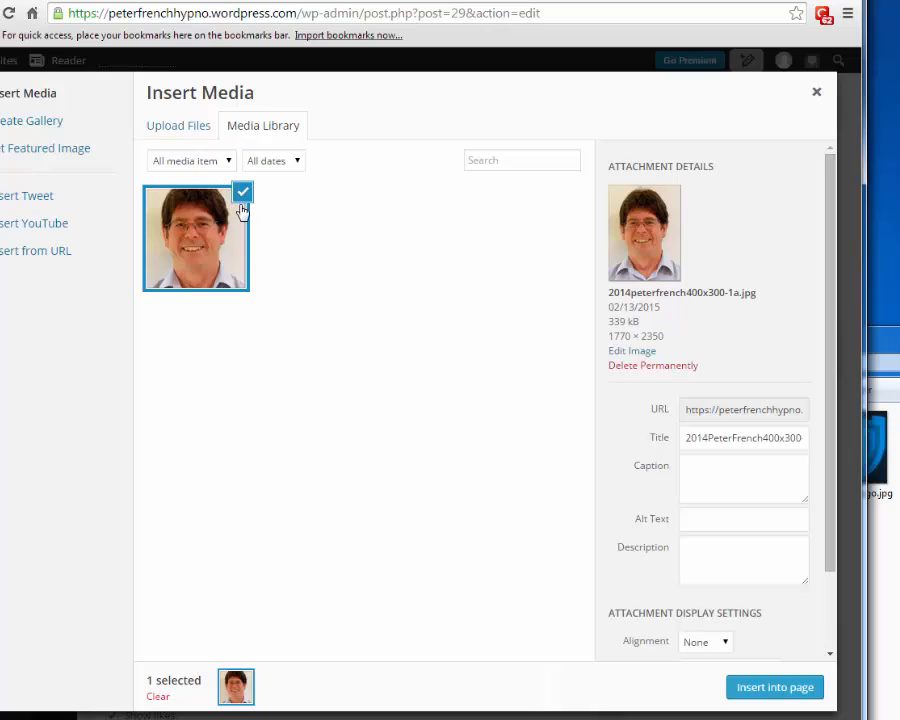
pyautogui.click(766, 687)
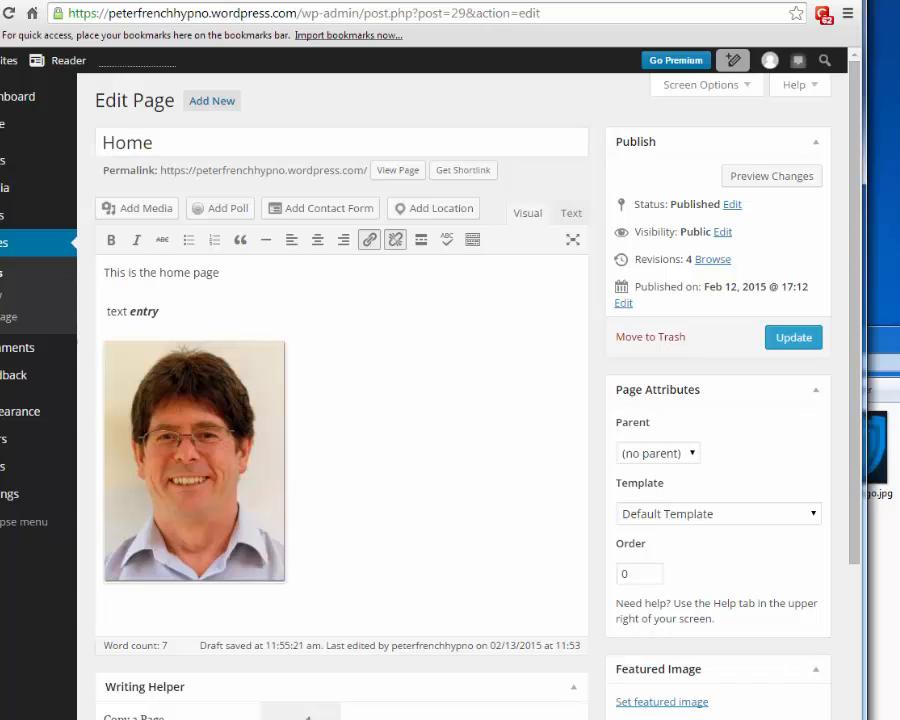
# - Type 'any test goes inline with the graphic' right after the photo on the Home page
pyautogui.click(244, 405)
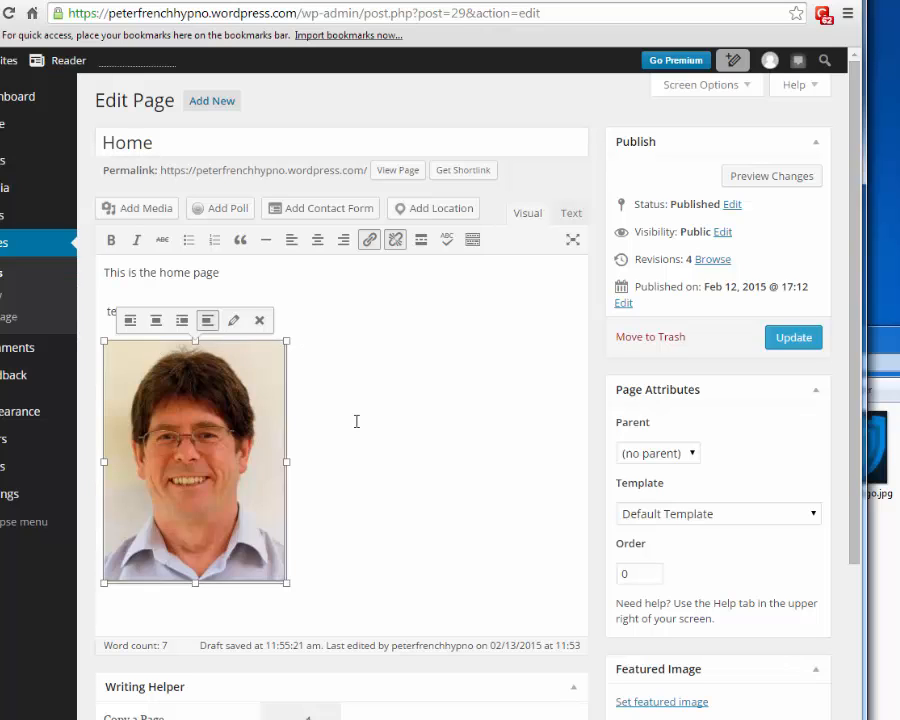
pyautogui.click(408, 486)
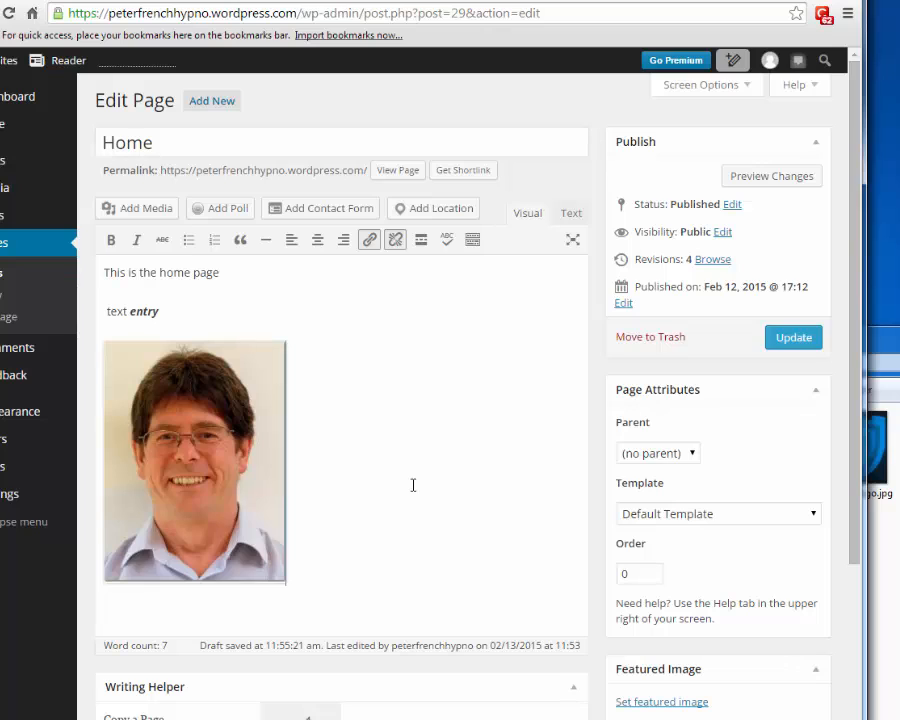
pyautogui.write('any')
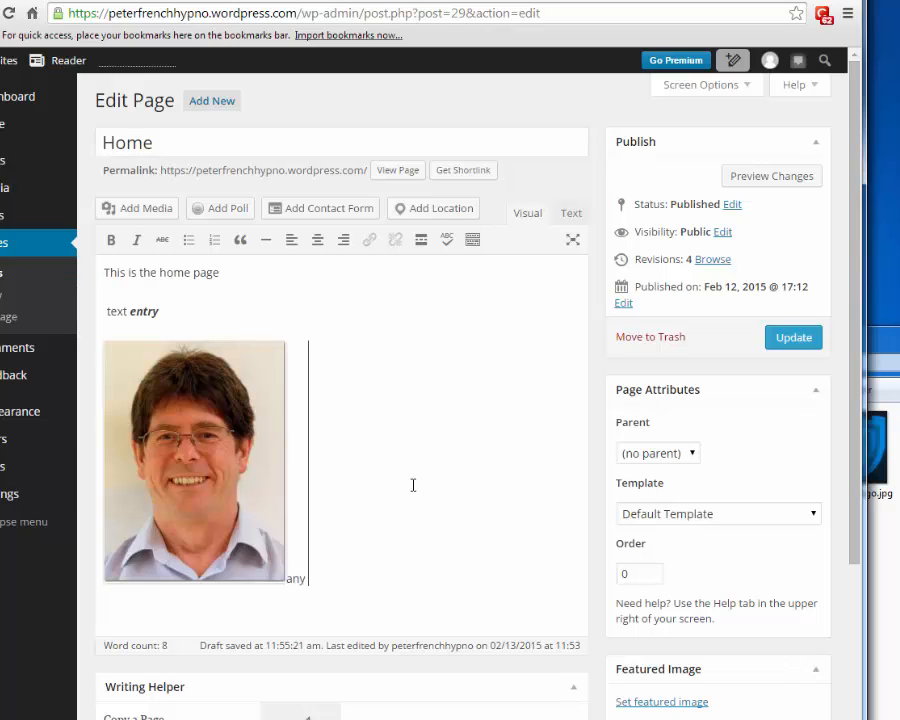
pyautogui.write(' tes')
pyautogui.write('text')
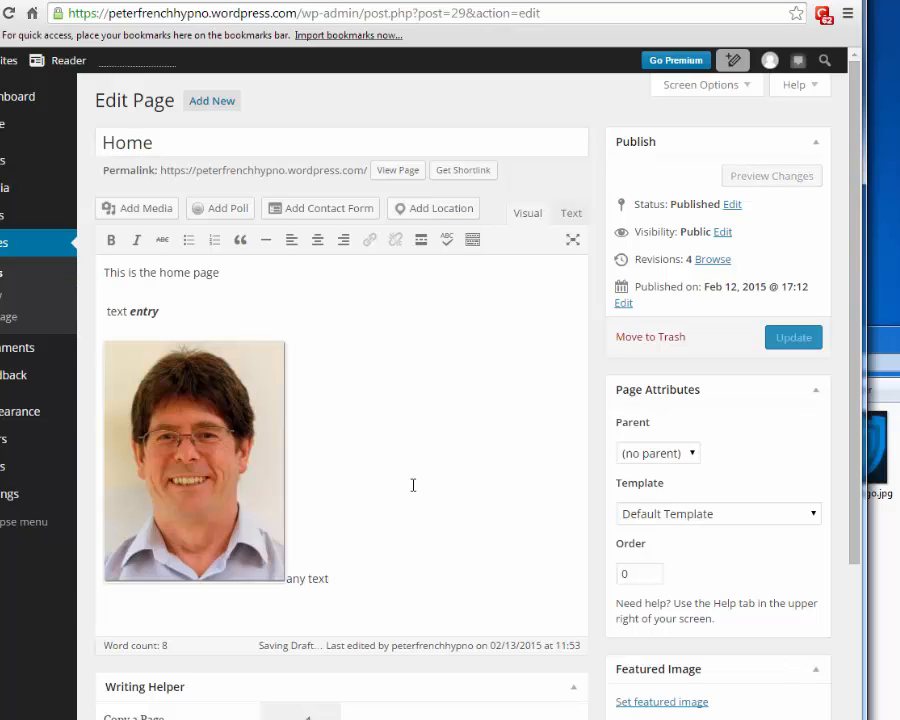
pyautogui.write(' goes in')
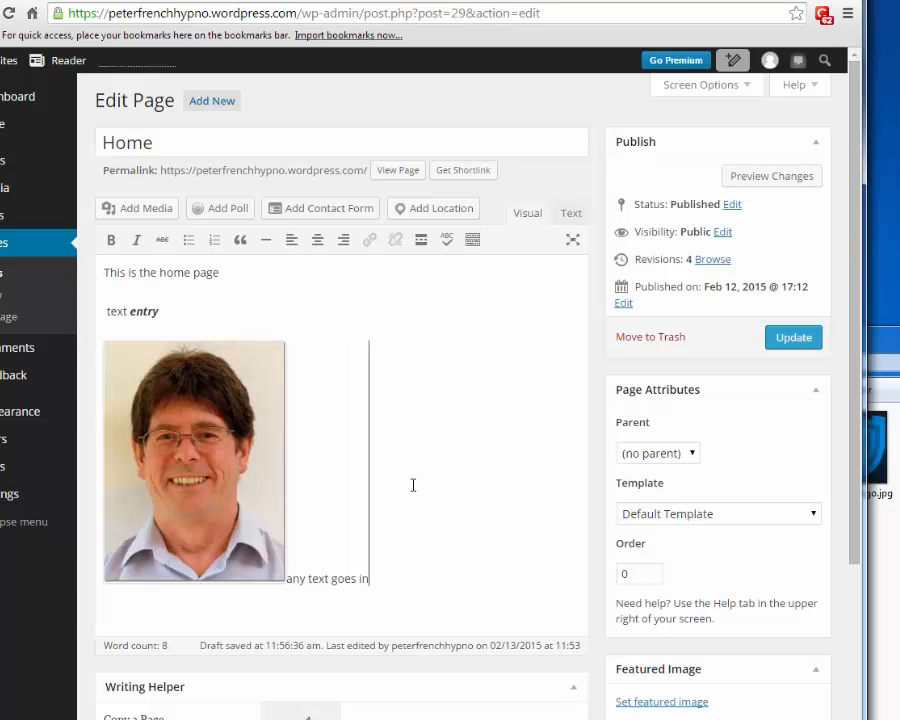
pyautogui.write('line wit')
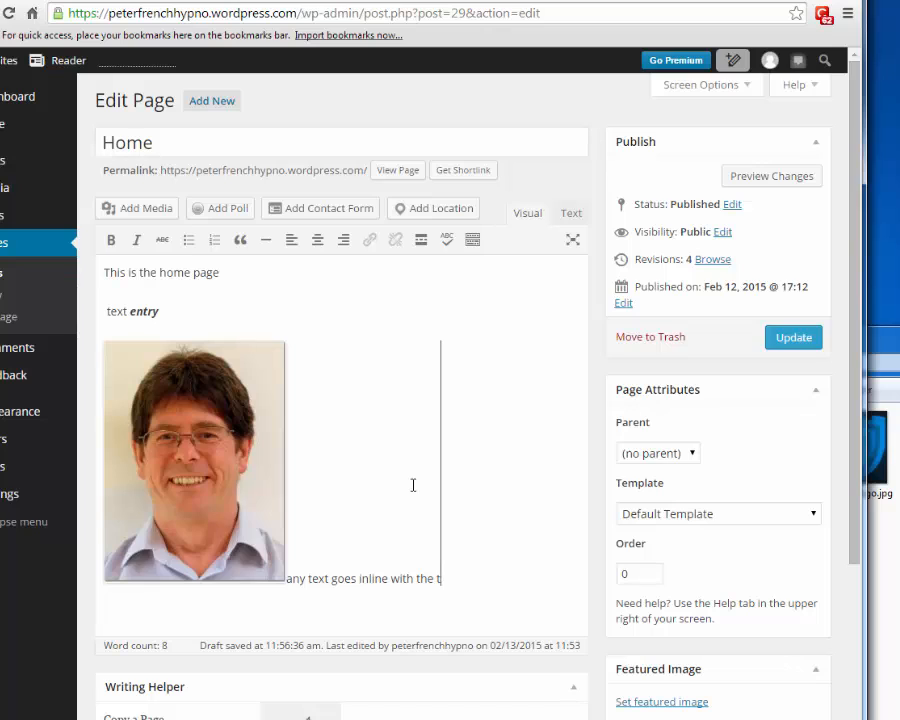
pyautogui.write('h the graphic')
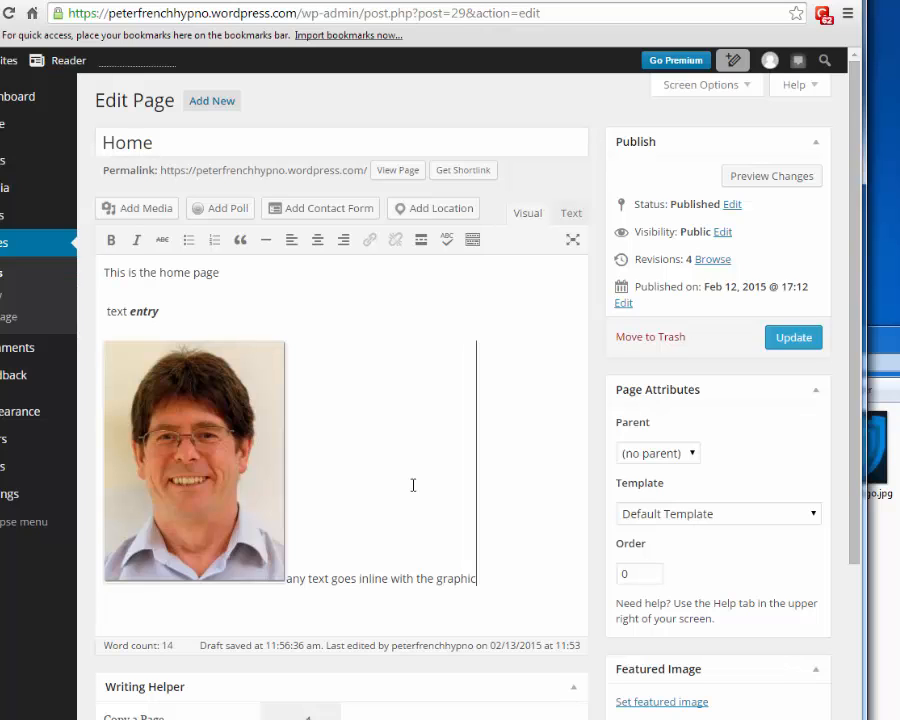
pyautogui.click(210, 453)
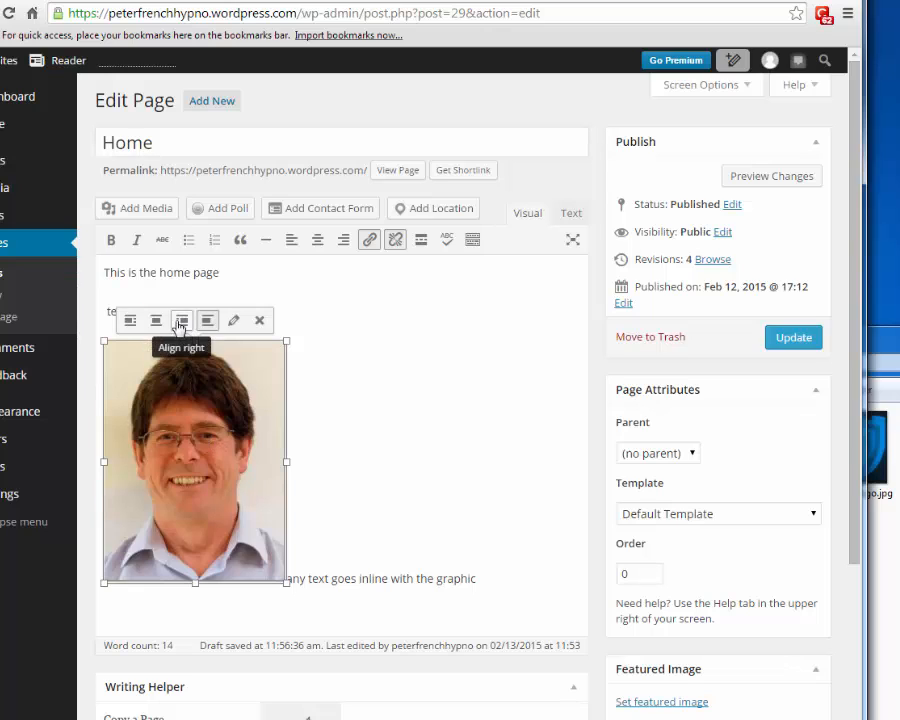
# - Float the photo left, then copy the inline sentence and paste it three more times
pyautogui.click(130, 321)
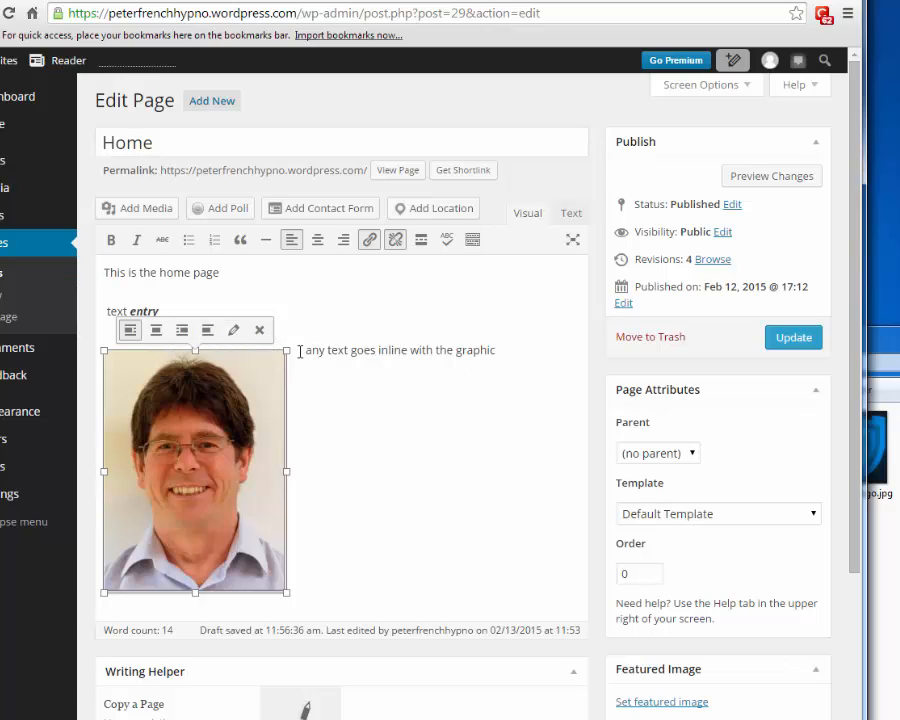
pyautogui.moveTo(306, 350); pyautogui.dragTo(499, 357)
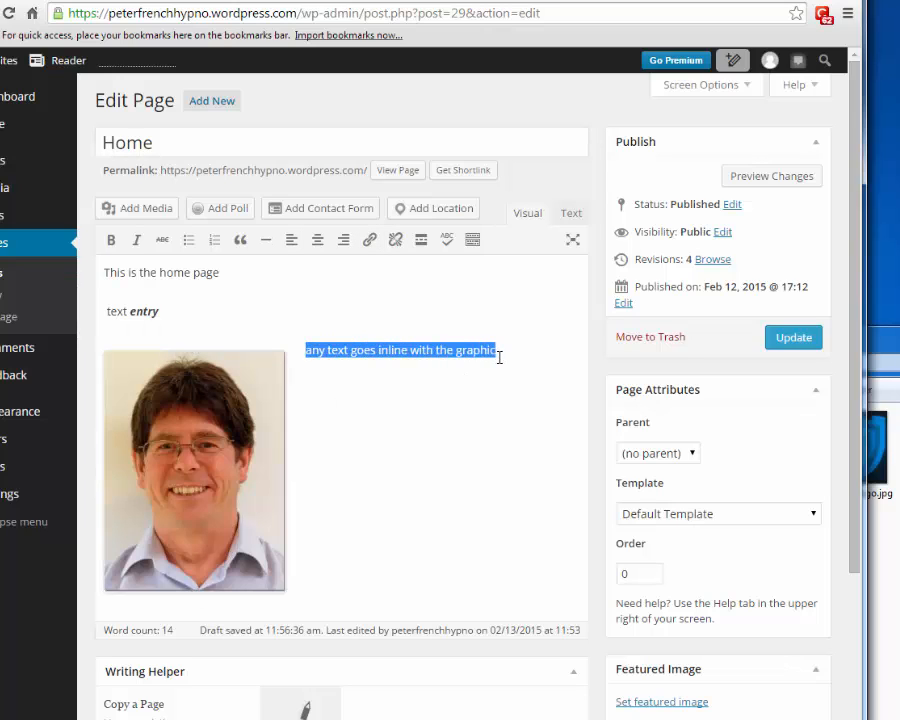
pyautogui.click(497, 359)
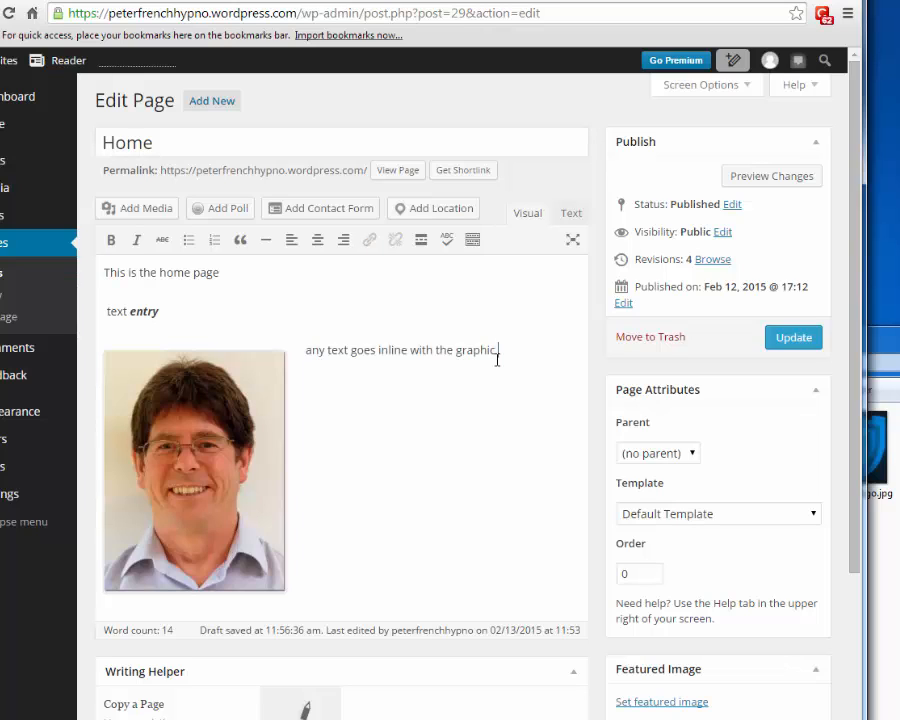
pyautogui.hotkey('shift', 'Left')
pyautogui.hotkey('shift', 'Left')
pyautogui.hotkey('shift', 'Left')
pyautogui.hotkey('shift', 'Left')
pyautogui.hotkey('shift', 'Left')
pyautogui.hotkey('shift', 'Left')
pyautogui.hotkey('shift', 'Left')
pyautogui.hotkey('shift', 'Left')
pyautogui.hotkey('shift', 'Left')
pyautogui.hotkey('shift', 'Left')
pyautogui.hotkey('shift', 'Left')
pyautogui.hotkey('shift', 'Left')
pyautogui.hotkey('shift', 'Left')
pyautogui.hotkey('shift', 'Left')
pyautogui.hotkey('shift', 'Left')
pyautogui.hotkey('shift', 'Left')
pyautogui.hotkey('shift', 'Left')
pyautogui.hotkey('shift', 'Left')
pyautogui.hotkey('shift', 'Left')
pyautogui.hotkey('shift', 'Left')
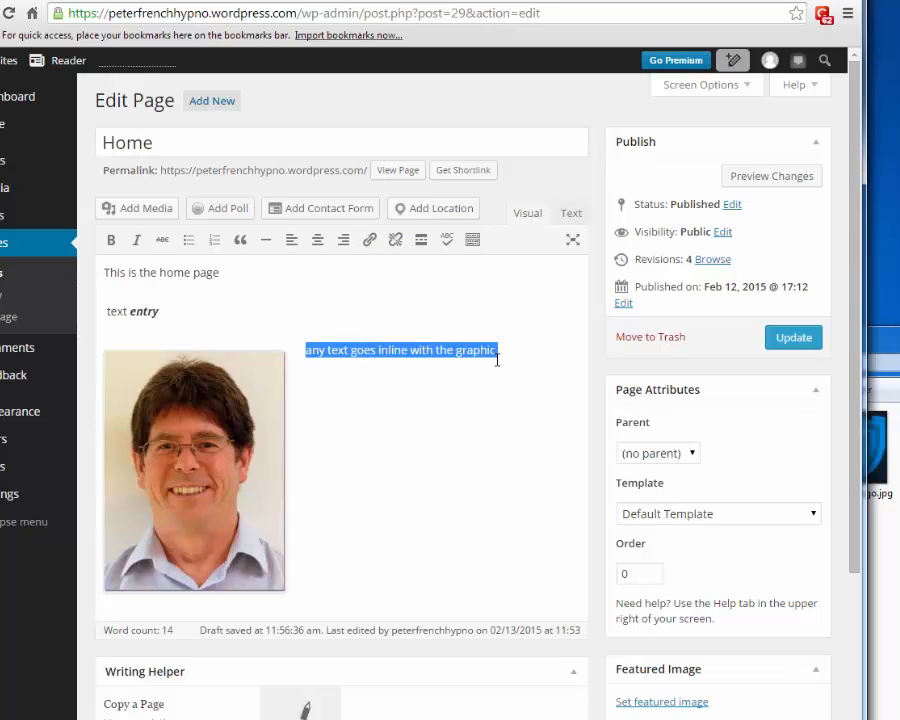
pyautogui.hotkey('ctrl', 'c')
pyautogui.click(497, 359)
pyautogui.hotkey('ctrl', 'v')
pyautogui.hotkey('ctrl', 'v')
pyautogui.hotkey('ctrl', 'v')
pyautogui.hotkey('ctrl', 'v')
pyautogui.hotkey('ctrl', 'v')
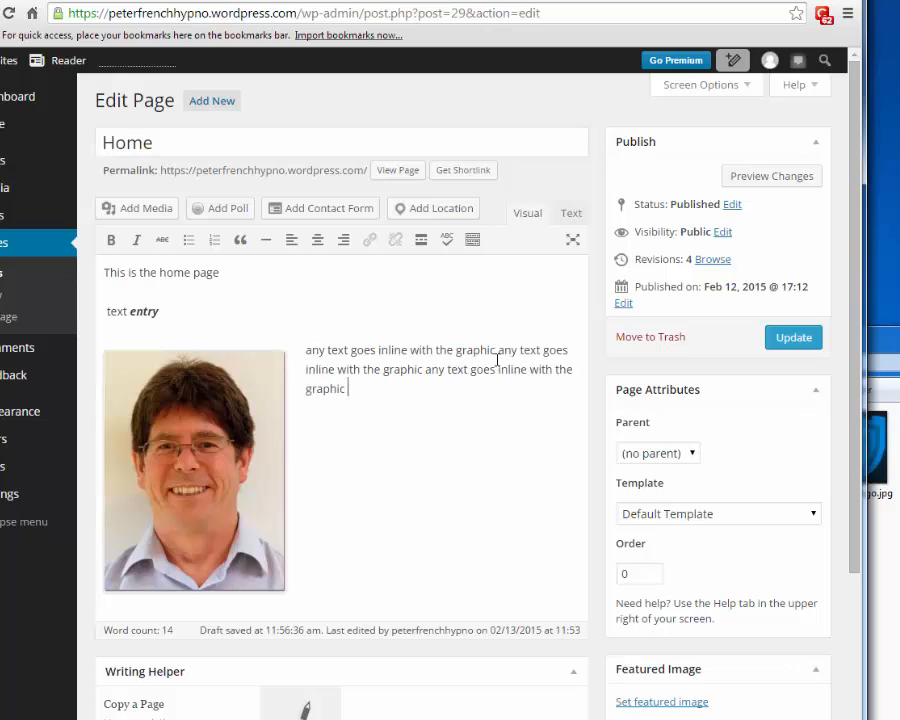
pyautogui.hotkey('ctrl', 'v')
pyautogui.hotkey('ctrl', 'v')
pyautogui.hotkey('ctrl', 'v')
pyautogui.hotkey('ctrl', 'v')
pyautogui.hotkey('ctrl', 'v')
pyautogui.hotkey('ctrl', 'v')
pyautogui.hotkey('ctrl', 'v')
pyautogui.hotkey('ctrl', 'v')
pyautogui.hotkey('ctrl', 'v')
pyautogui.hotkey('ctrl', 'v')
pyautogui.hotkey('ctrl', 'v')
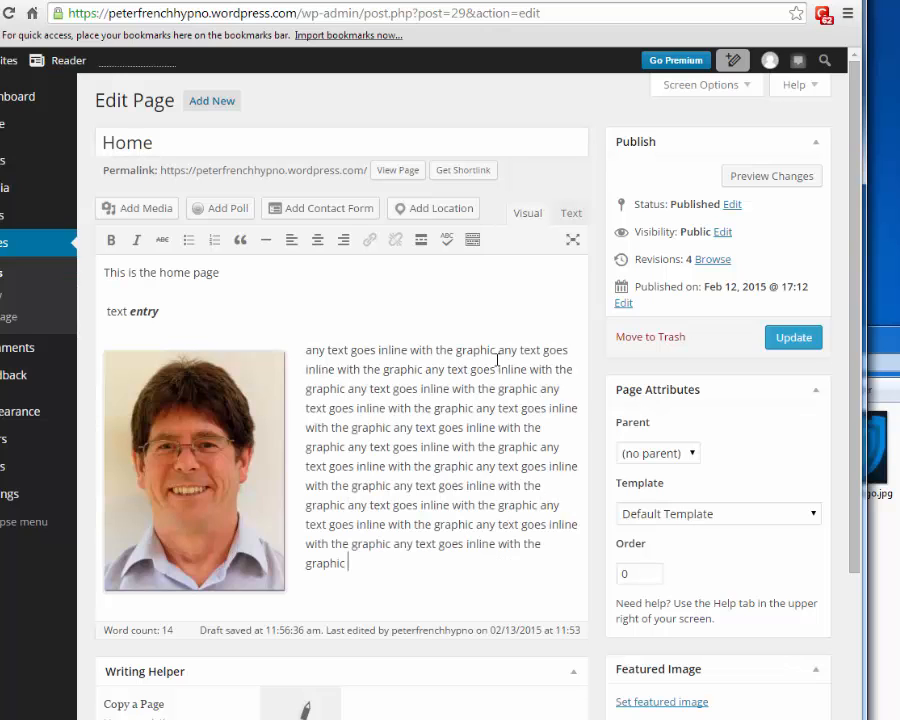
pyautogui.hotkey('ctrl', 'v')
pyautogui.hotkey('ctrl', 'v')
pyautogui.hotkey('ctrl', 'v')
pyautogui.hotkey('ctrl', 'v')
pyautogui.hotkey('ctrl', 'v')
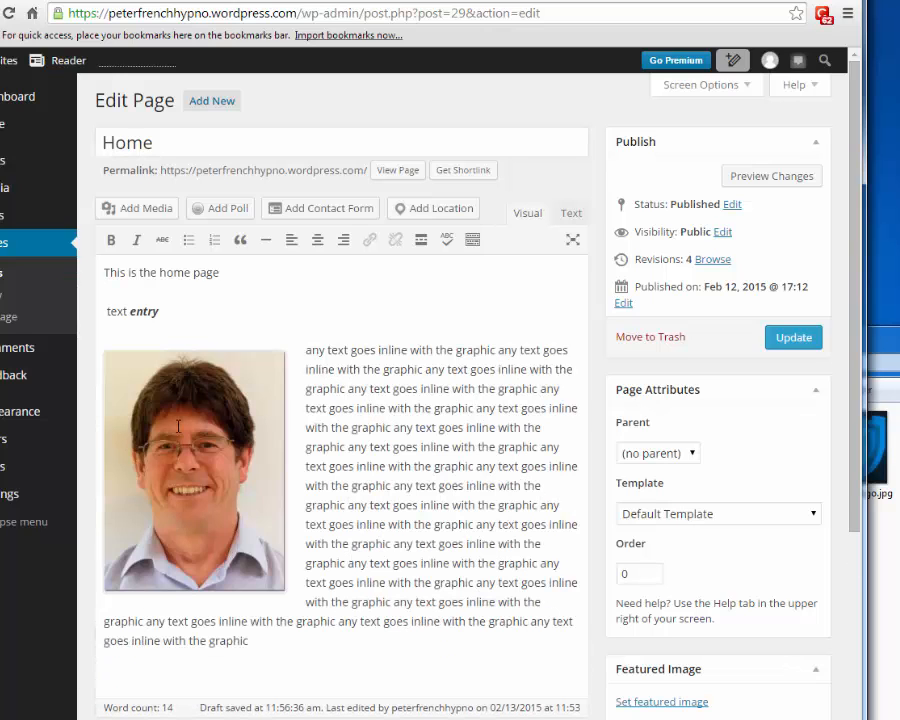
# - Try center and right alignment, set No alignment, and move the repeated text below the photo
pyautogui.click(178, 425)
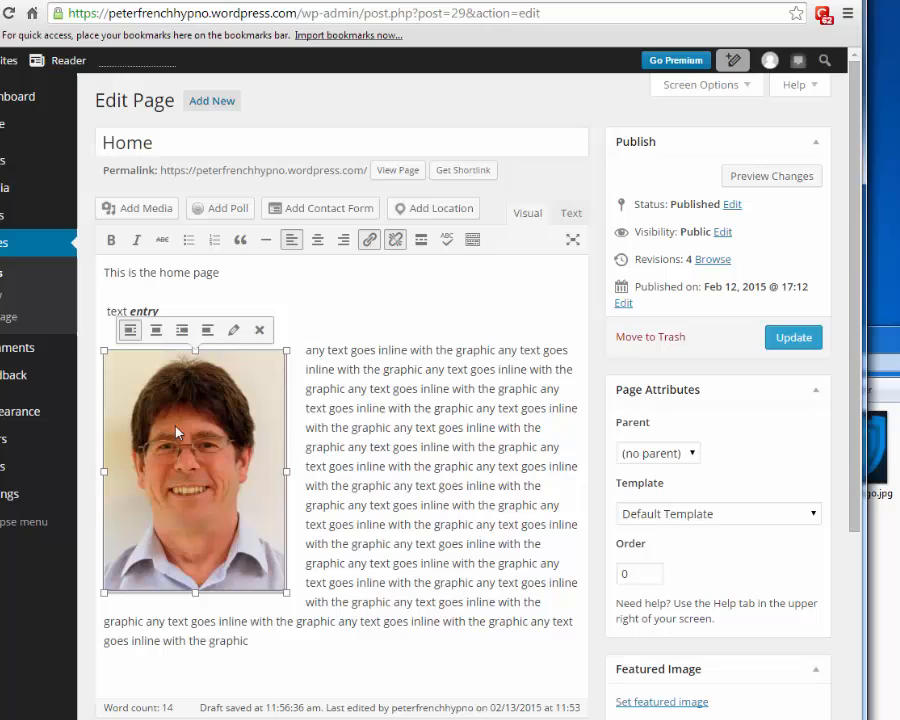
pyautogui.click(156, 331)
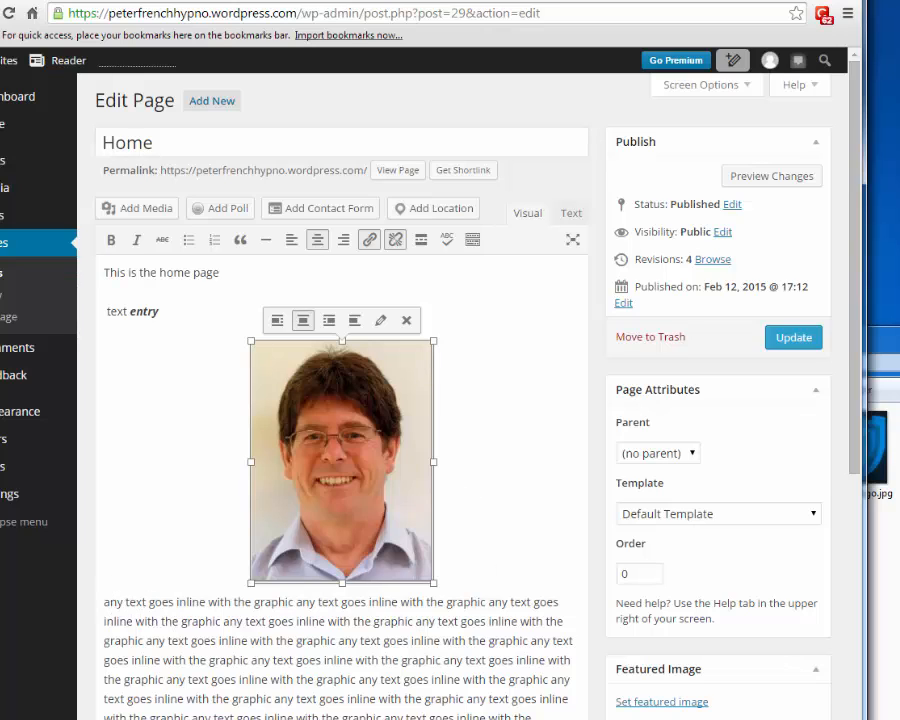
pyautogui.click(329, 320)
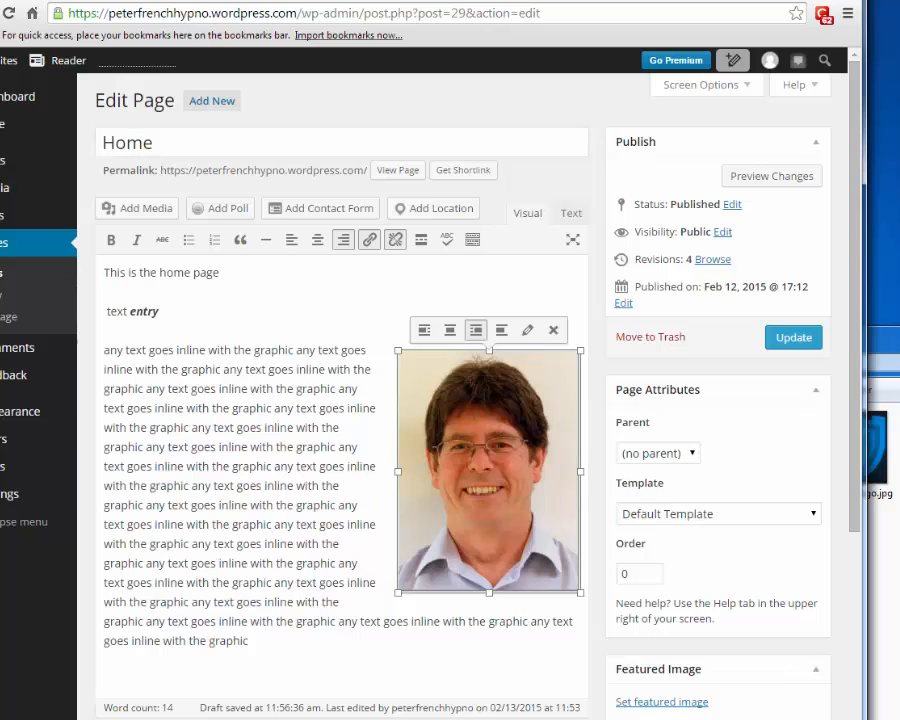
pyautogui.click(502, 331)
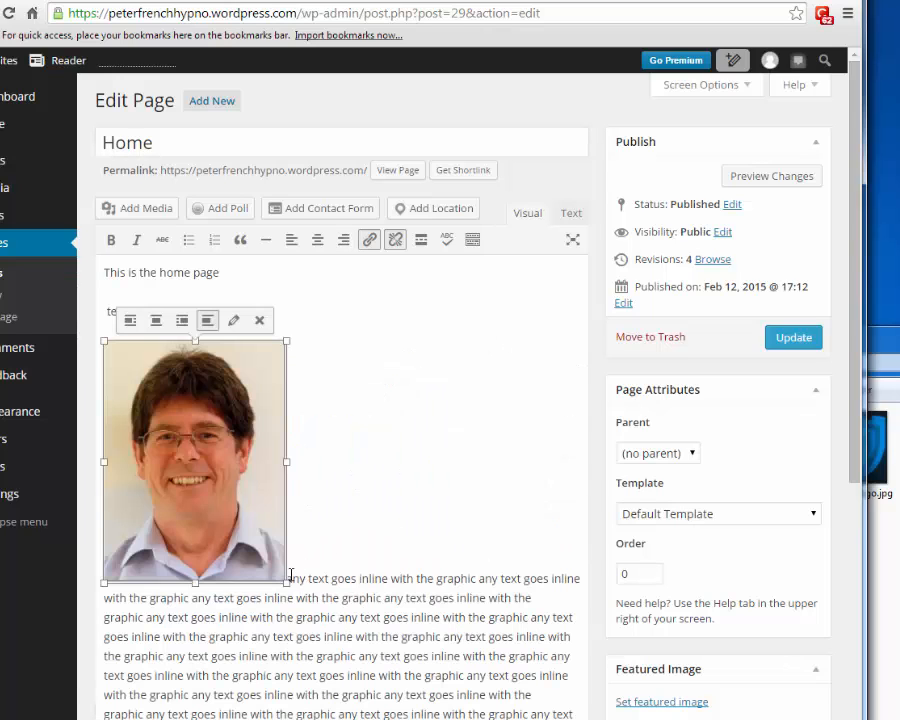
pyautogui.click(329, 576)
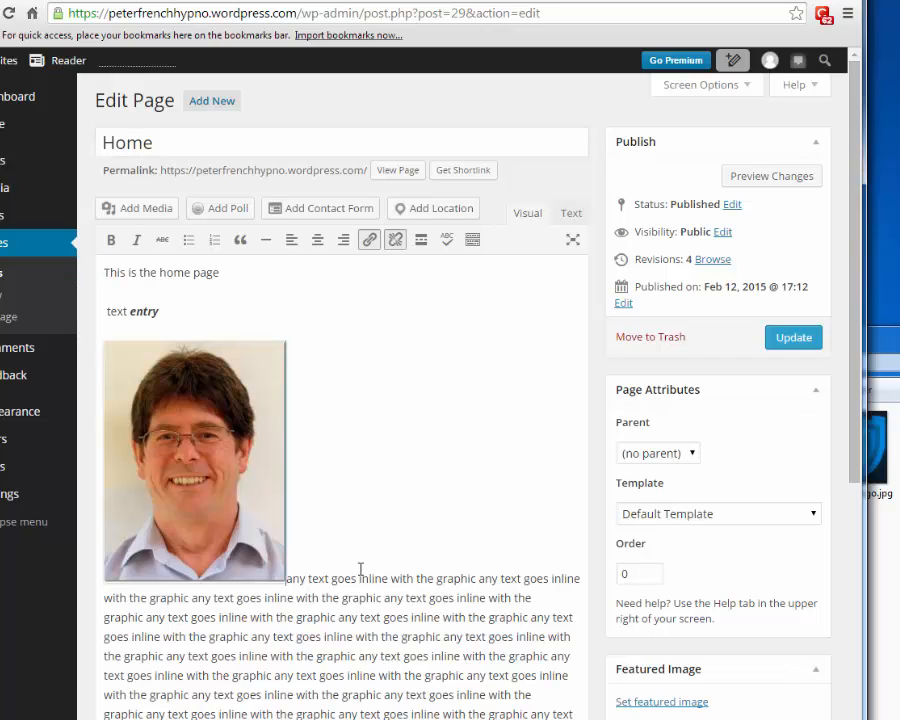
pyautogui.press('Return')
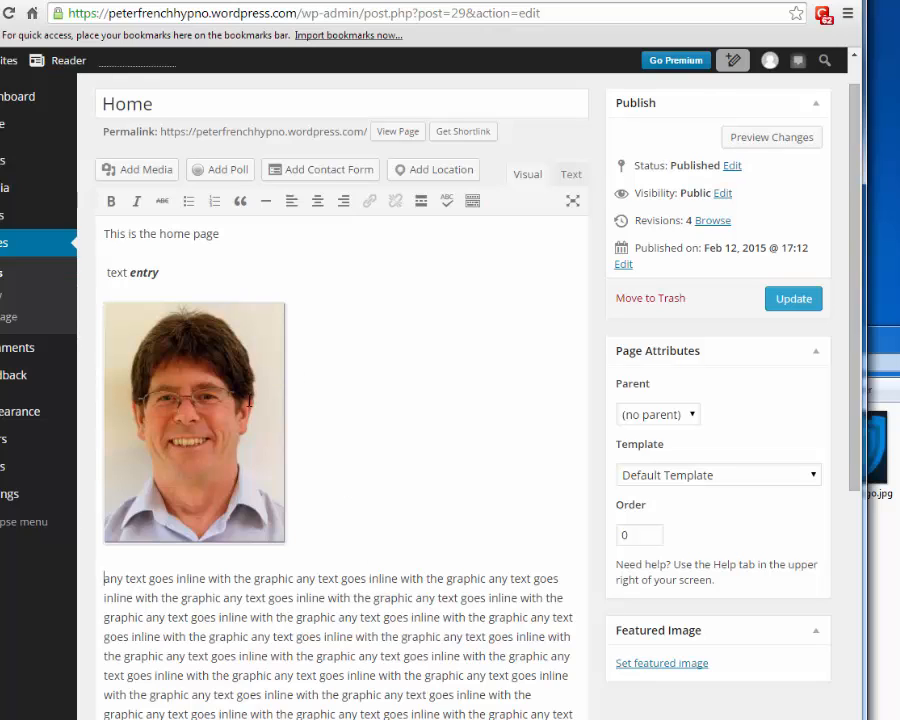
pyautogui.click(283, 502)
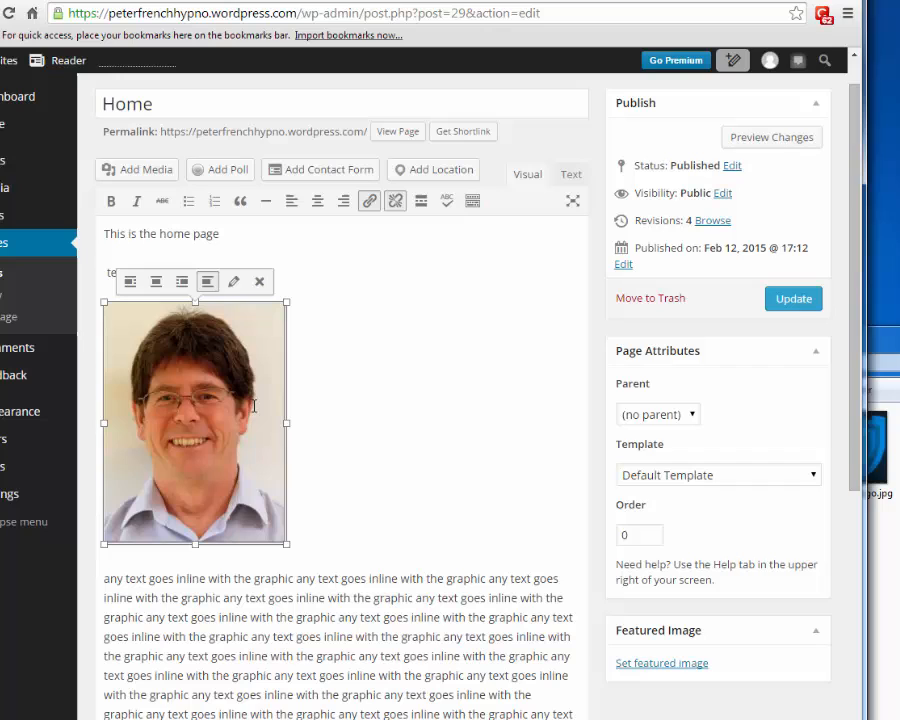
# - In Image Details, set the photo's Link To to None and apply with Update
pyautogui.click(233, 282)
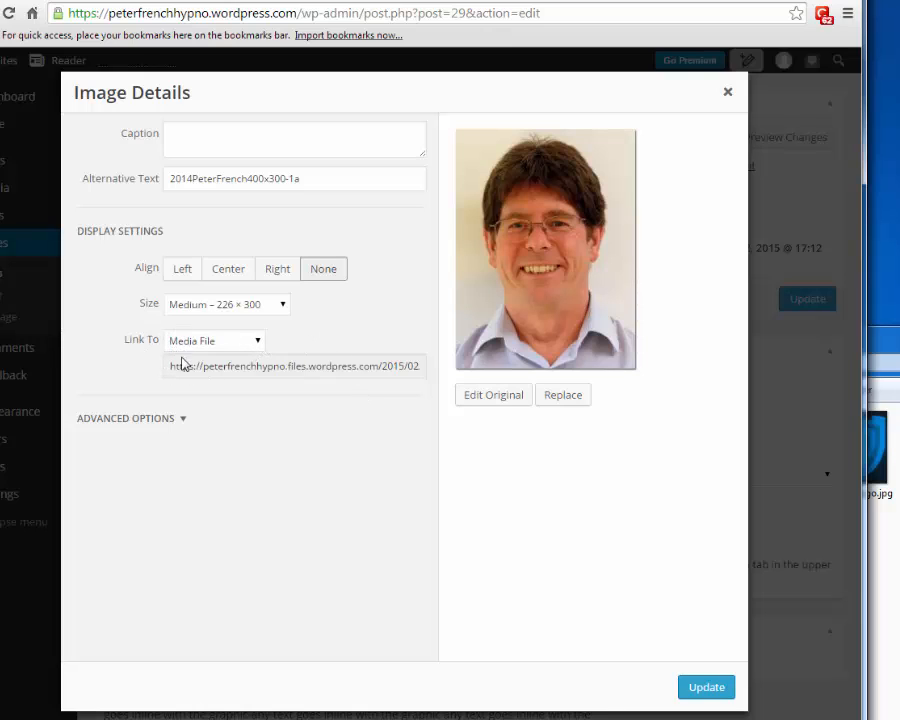
pyautogui.click(258, 344)
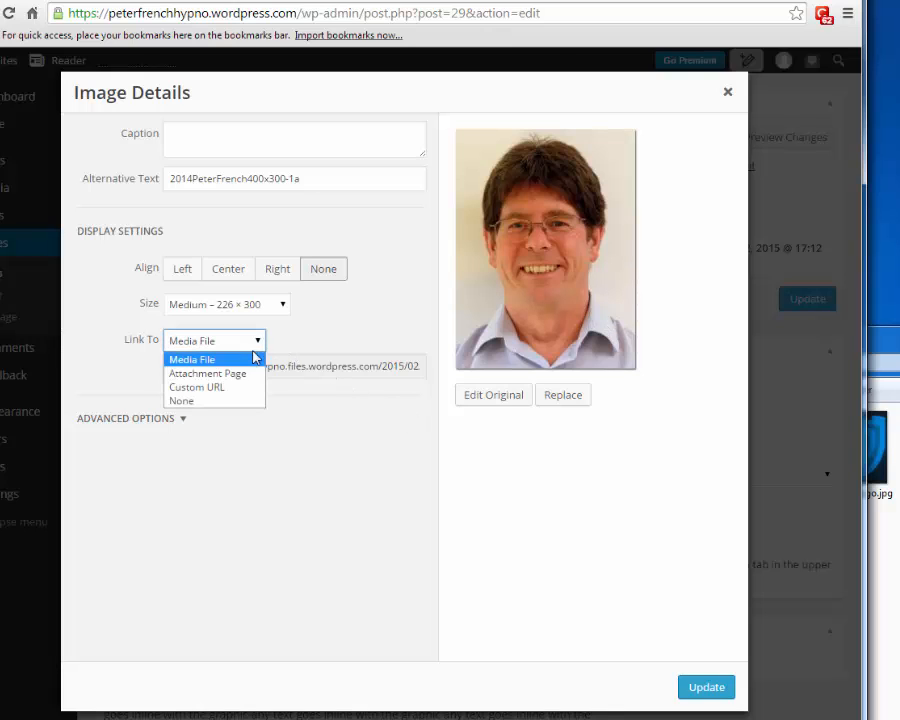
pyautogui.click(196, 402)
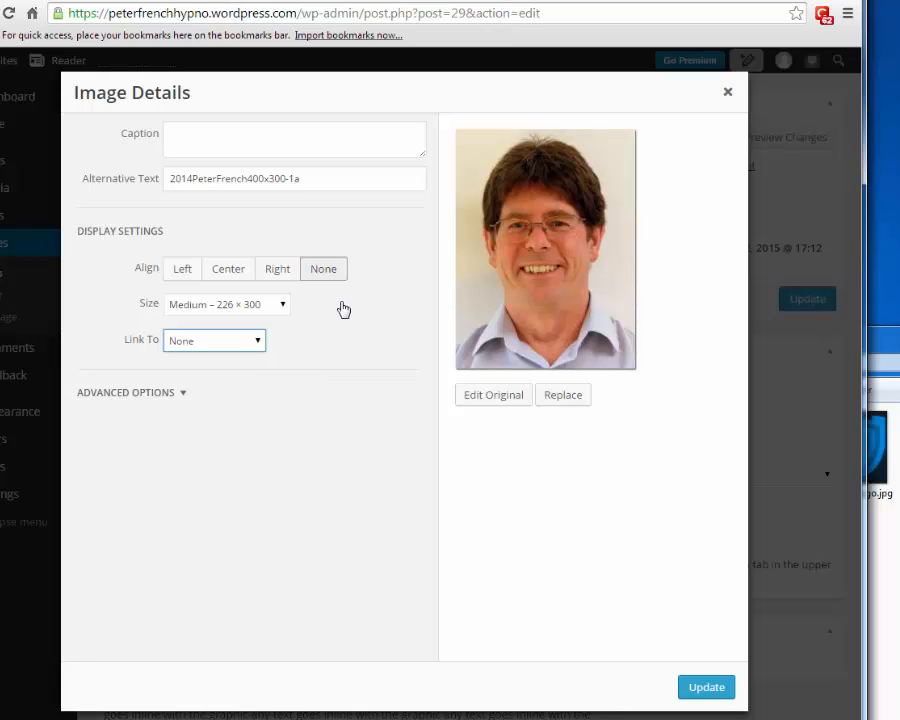
pyautogui.click(701, 690)
pyautogui.click(265, 500)
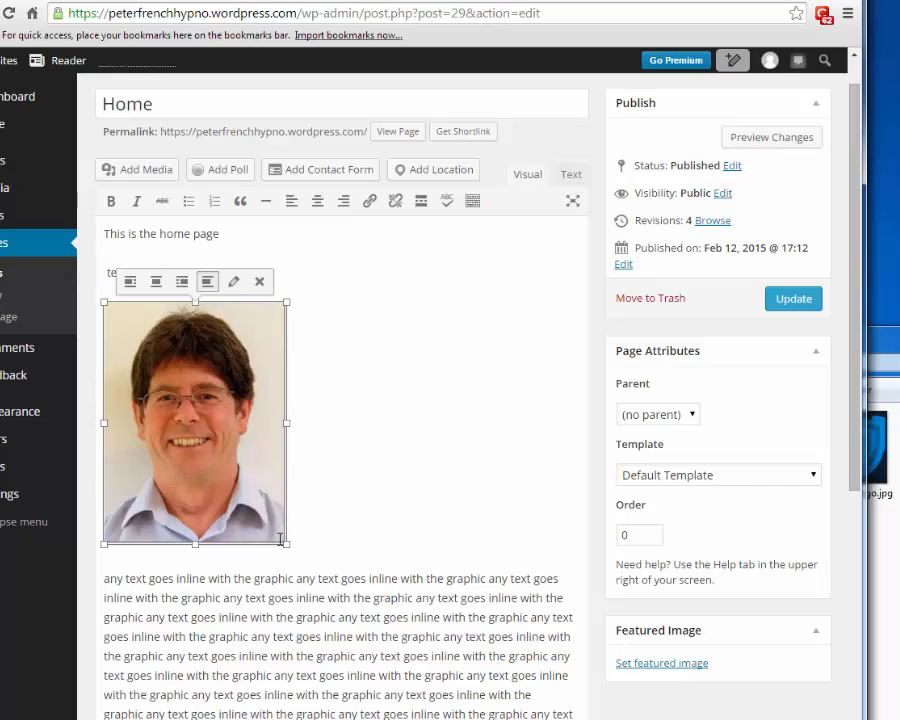
# - Drag the photo's corner handle to shrink it, then Update the Home page
pyautogui.moveTo(285, 542); pyautogui.dragTo(249, 477)
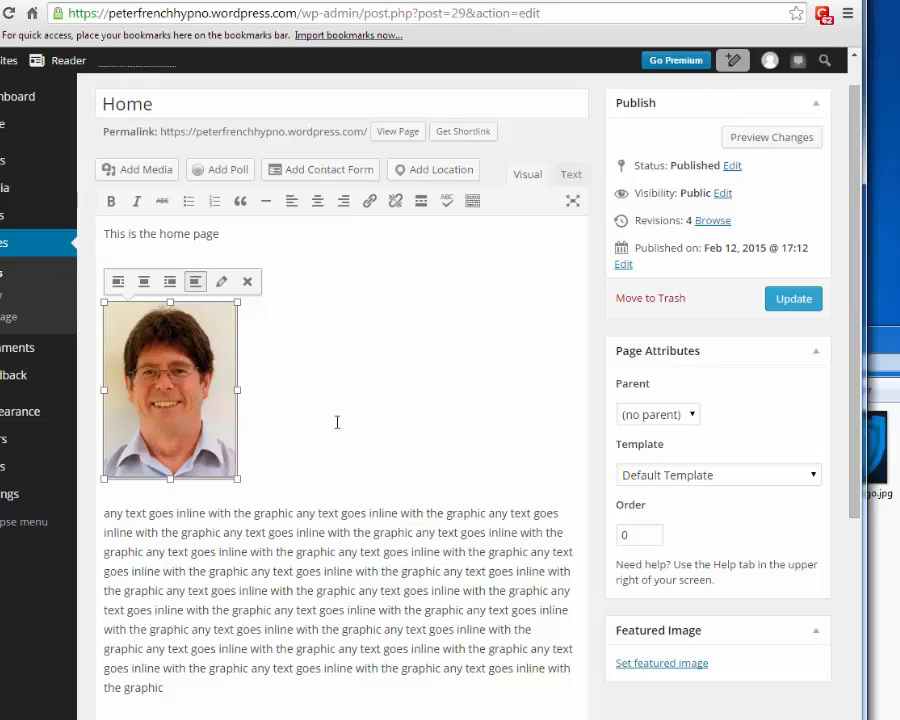
pyautogui.click(795, 301)
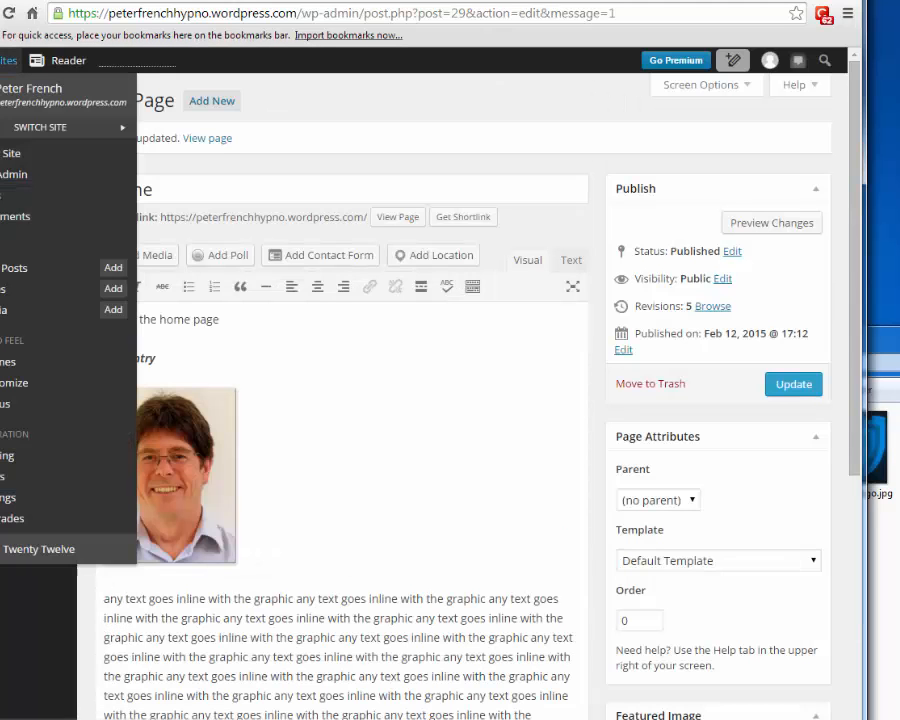
# - View the live site, preview it at a narrow browser width, then visit About and Blog
pyautogui.click(8, 153)
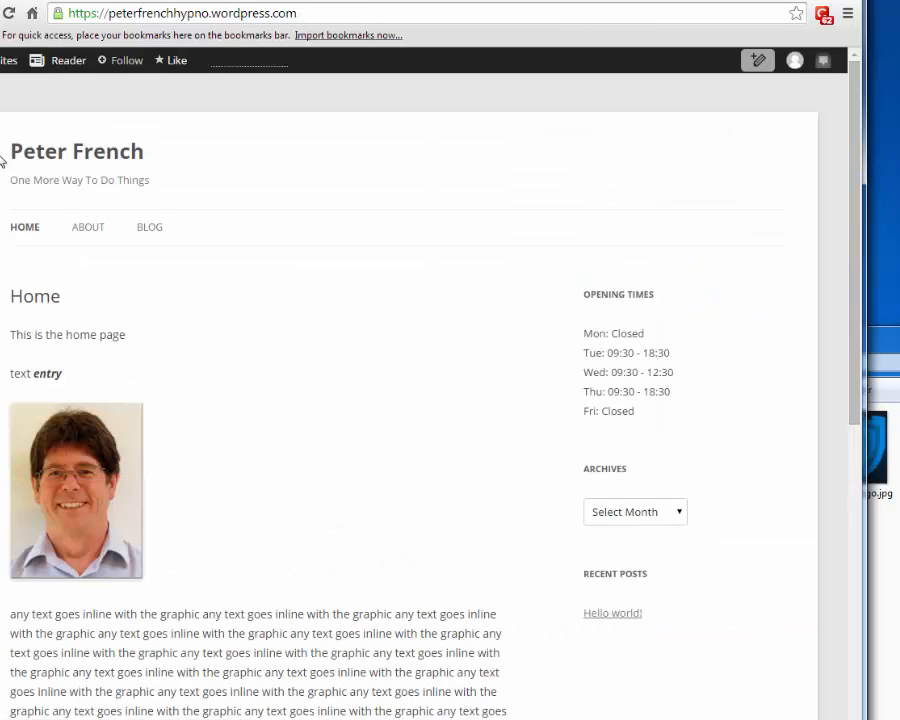
pyautogui.scroll(-5, 508, 495)
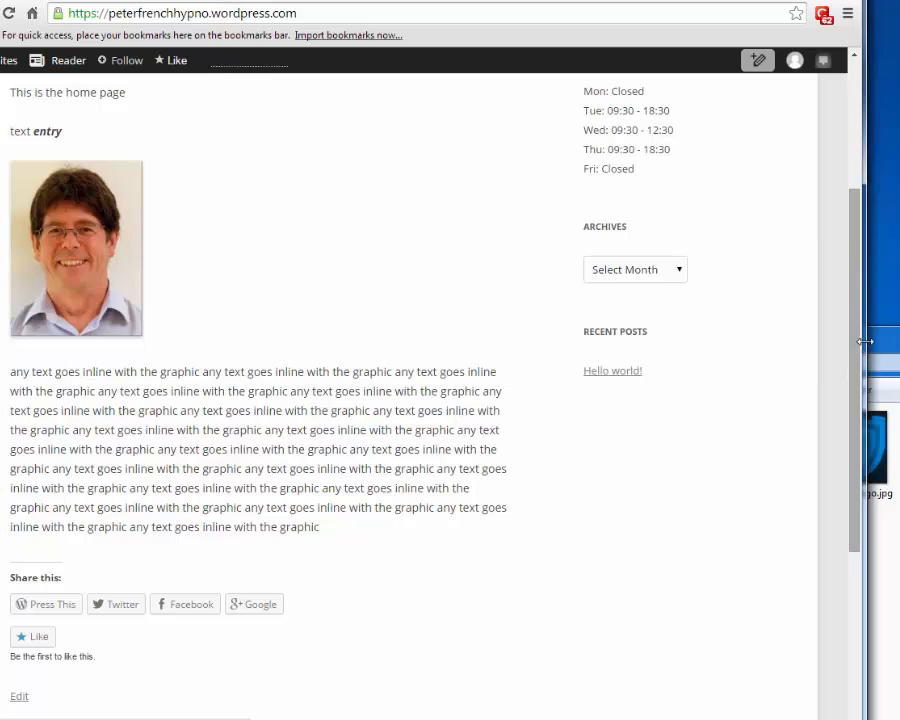
pyautogui.moveTo(862, 342); pyautogui.dragTo(336, 382)
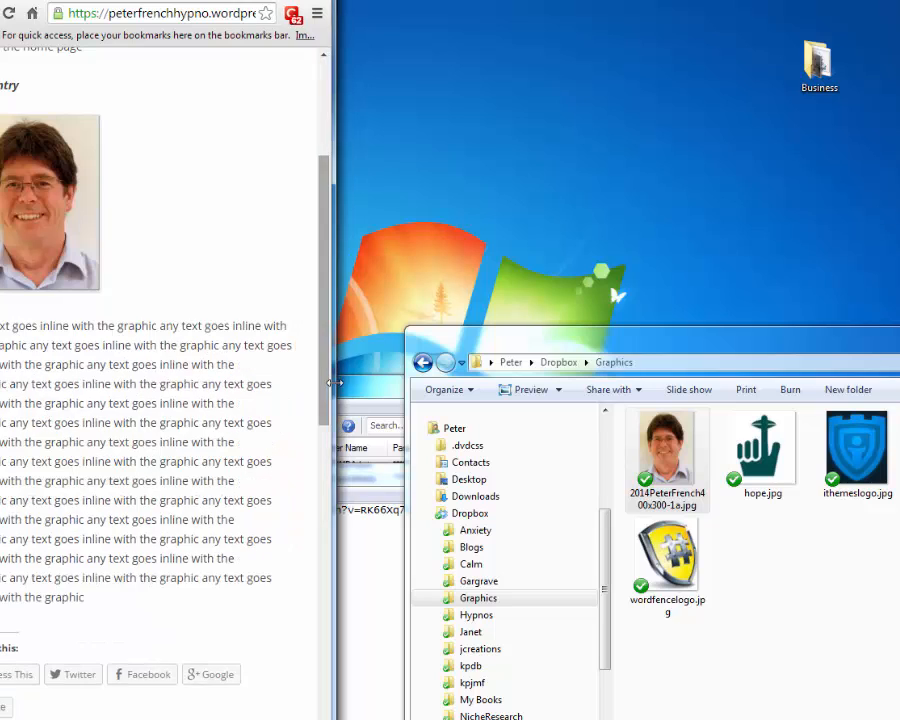
pyautogui.moveTo(333, 330); pyautogui.dragTo(333, 258)
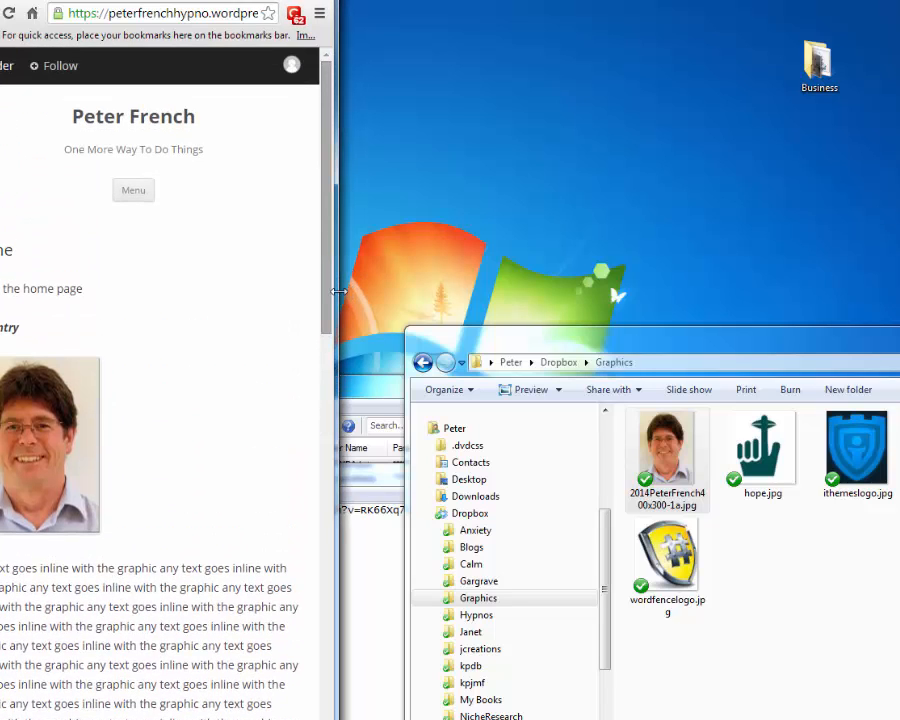
pyautogui.moveTo(339, 291); pyautogui.dragTo(892, 422)
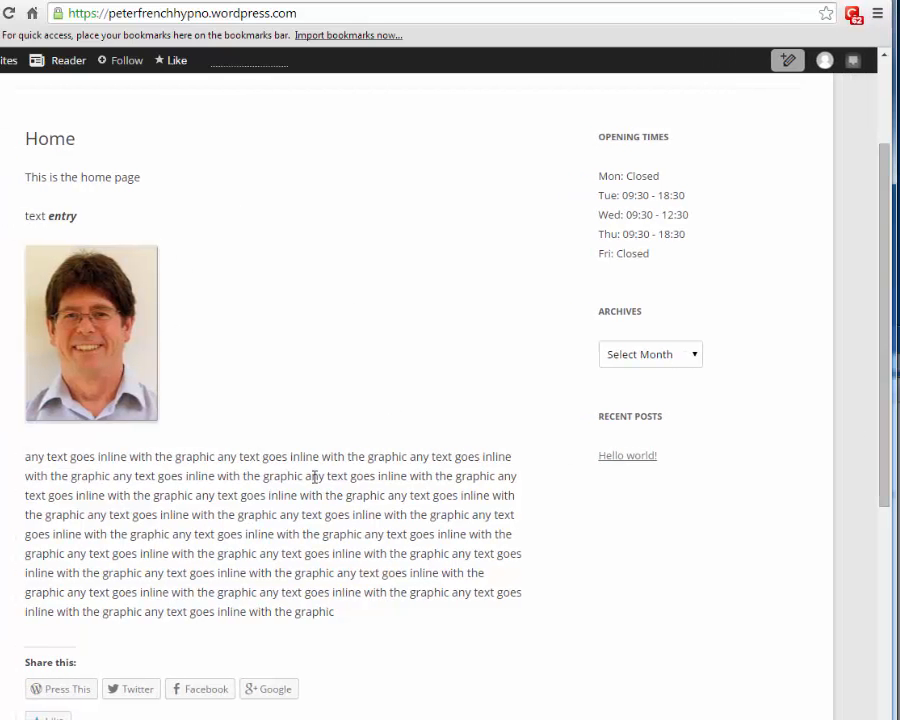
pyautogui.scroll(2, 205, 268)
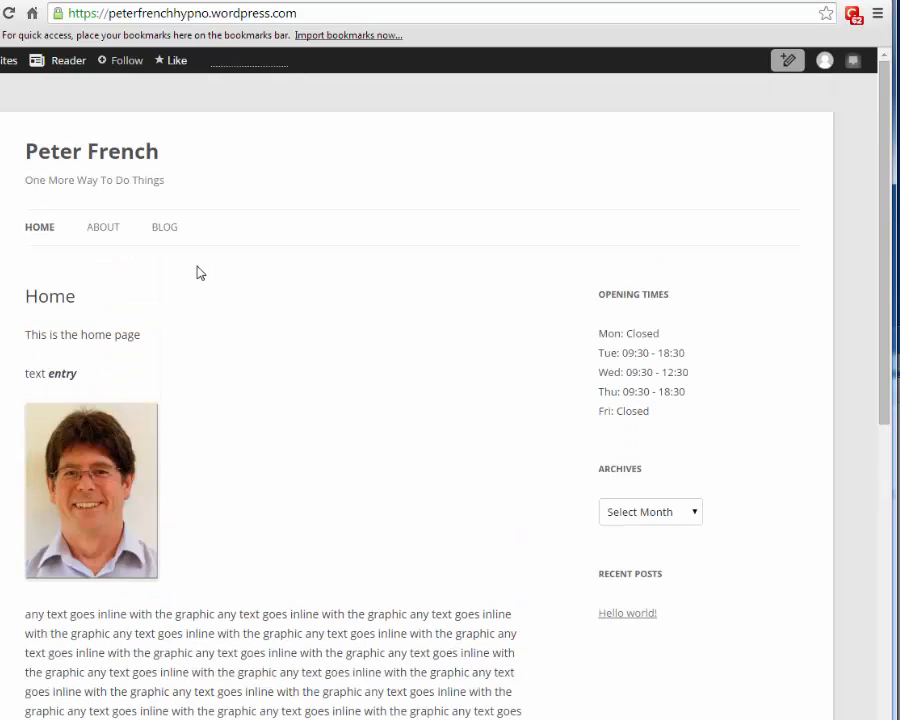
pyautogui.click(100, 230)
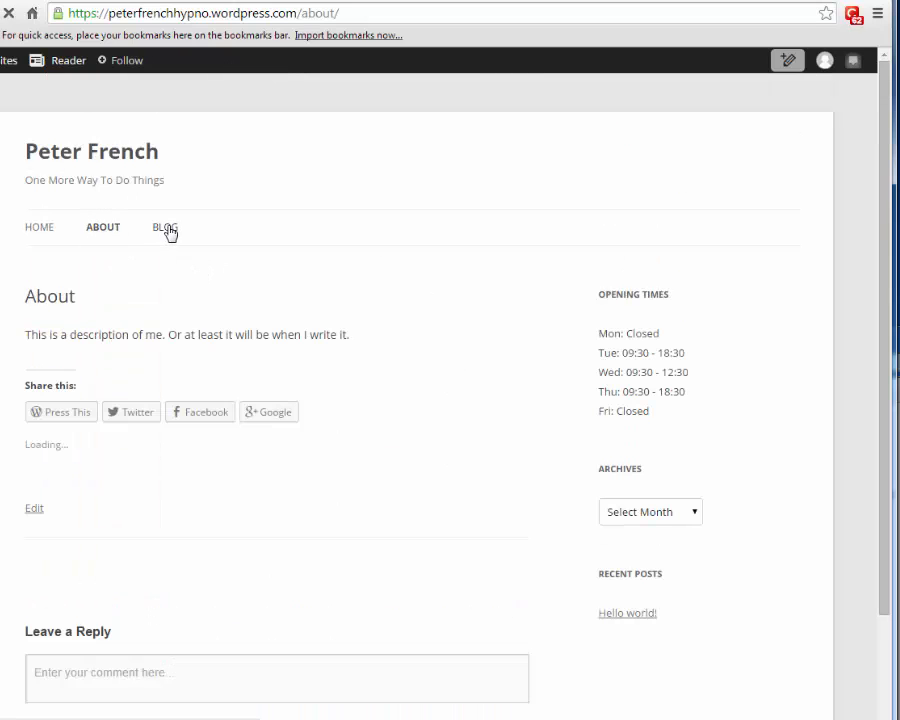
pyautogui.click(168, 233)
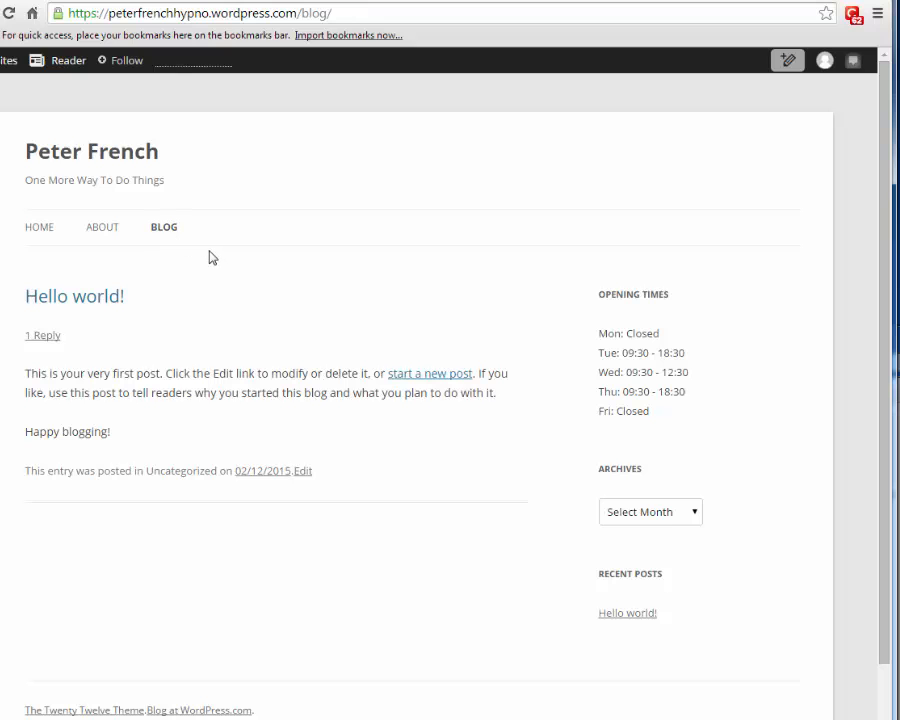
# - Go to WP Admin from My Sites and choose Posts > Add New
pyautogui.moveTo(38, 75)
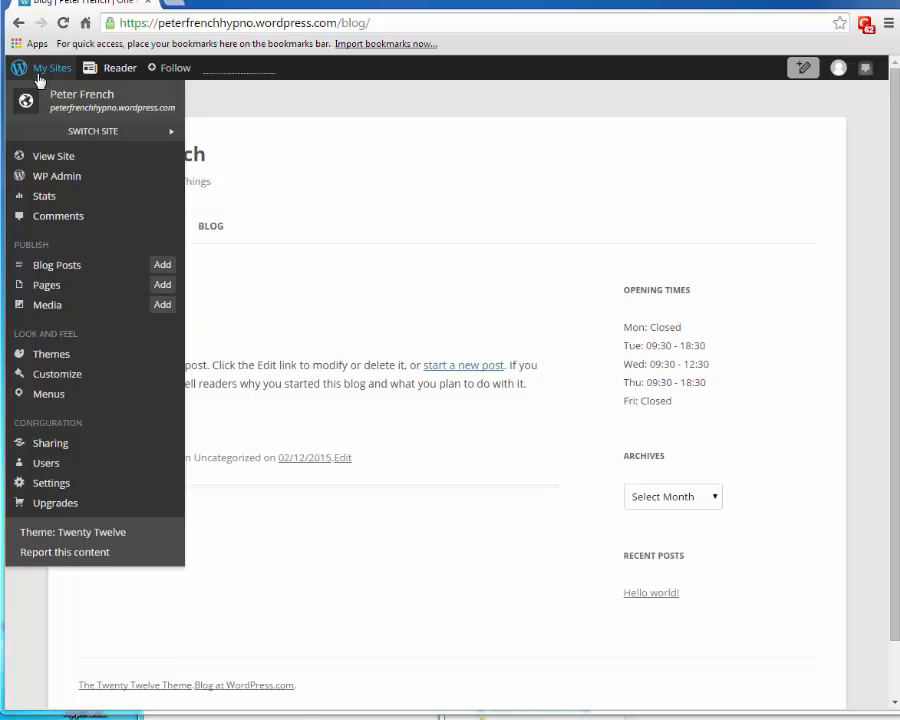
pyautogui.click(57, 178)
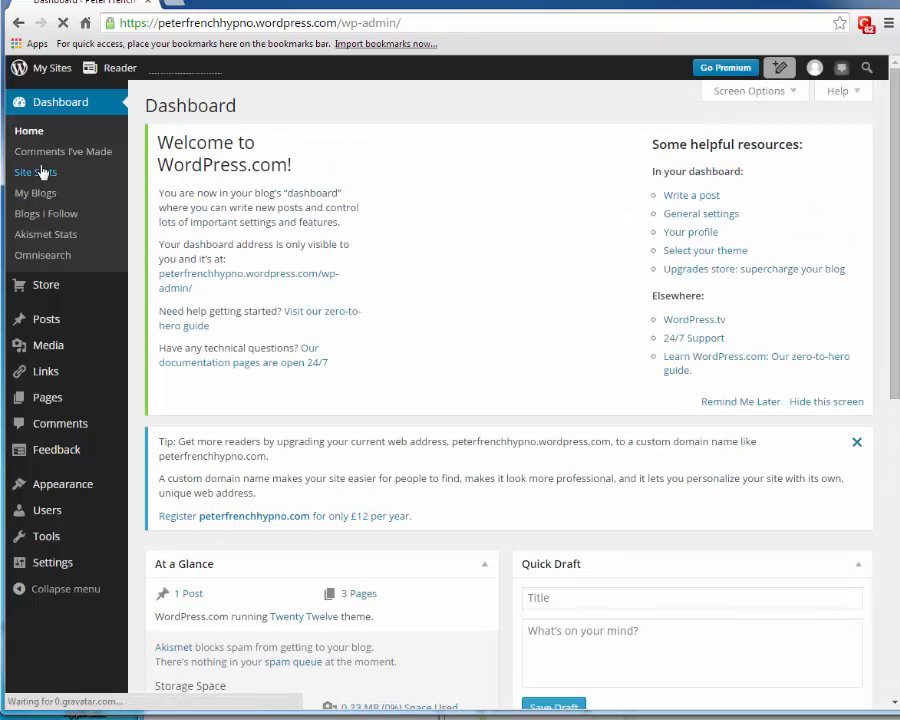
pyautogui.moveTo(58, 326)
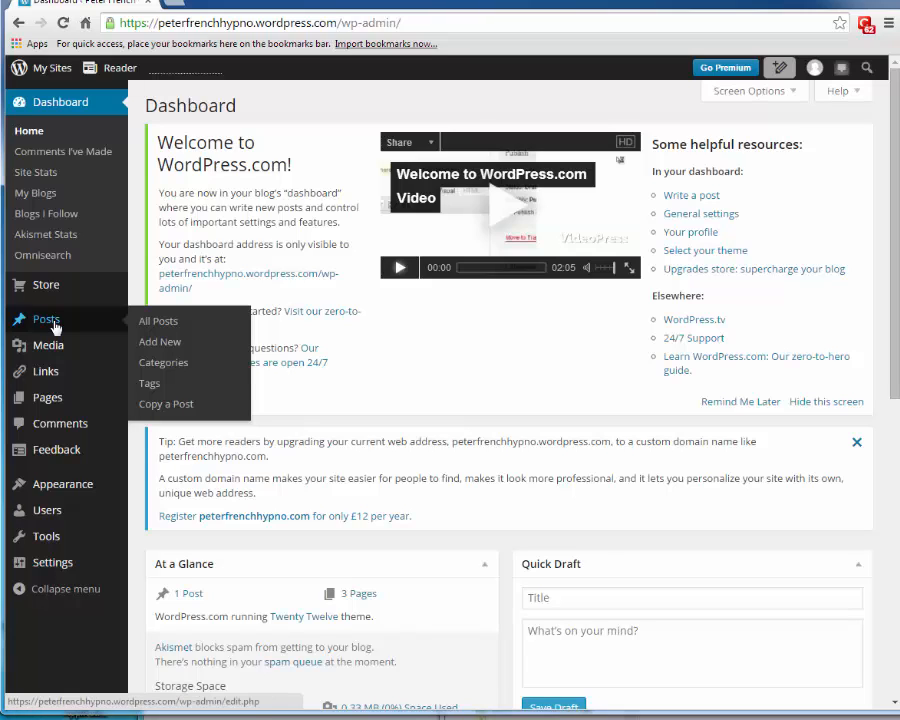
pyautogui.click(158, 344)
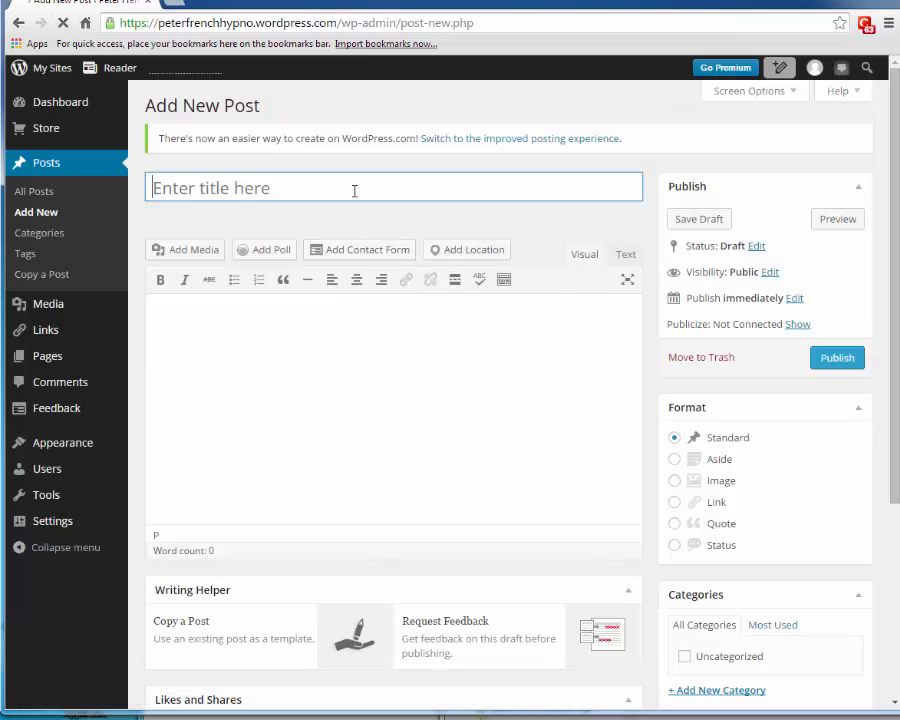
# - Enter title 'My first blog post' and body 'This is my first blog post' with a blank line above
pyautogui.write('My firsd')
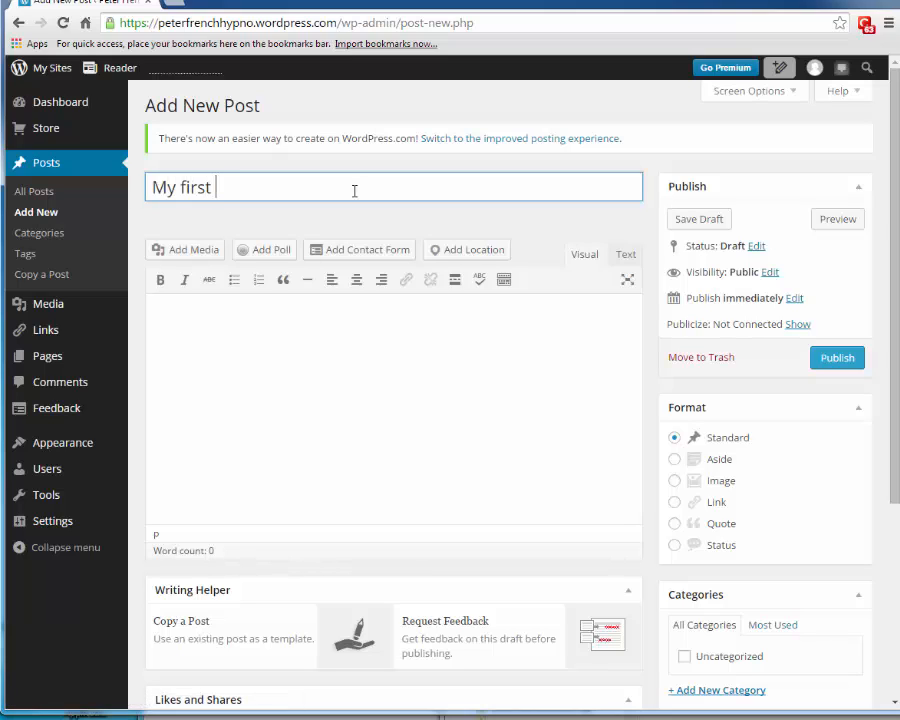
pyautogui.write(' blog post')
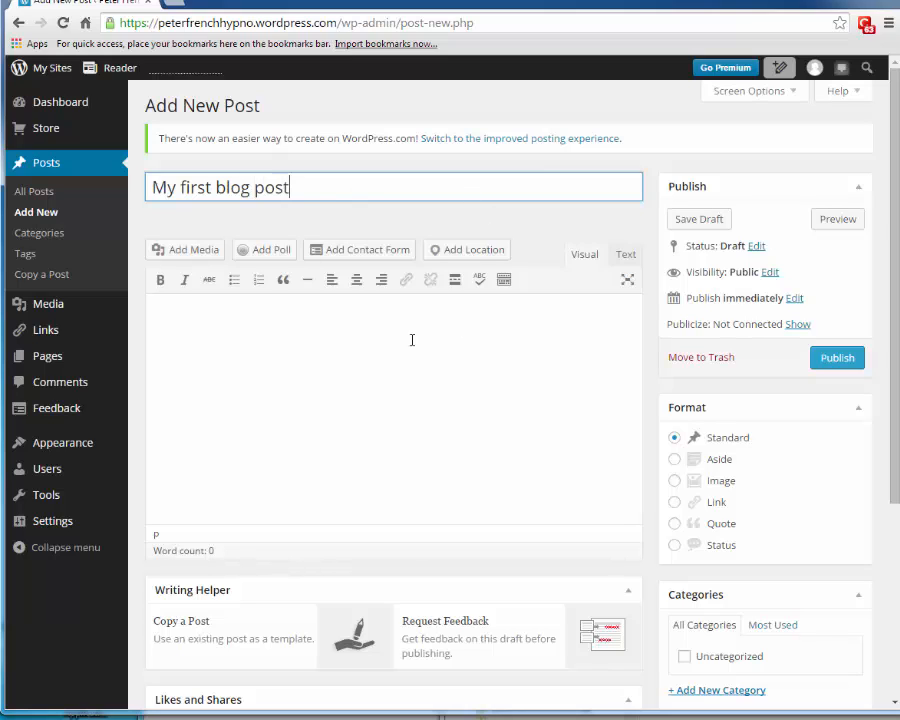
pyautogui.click(400, 323)
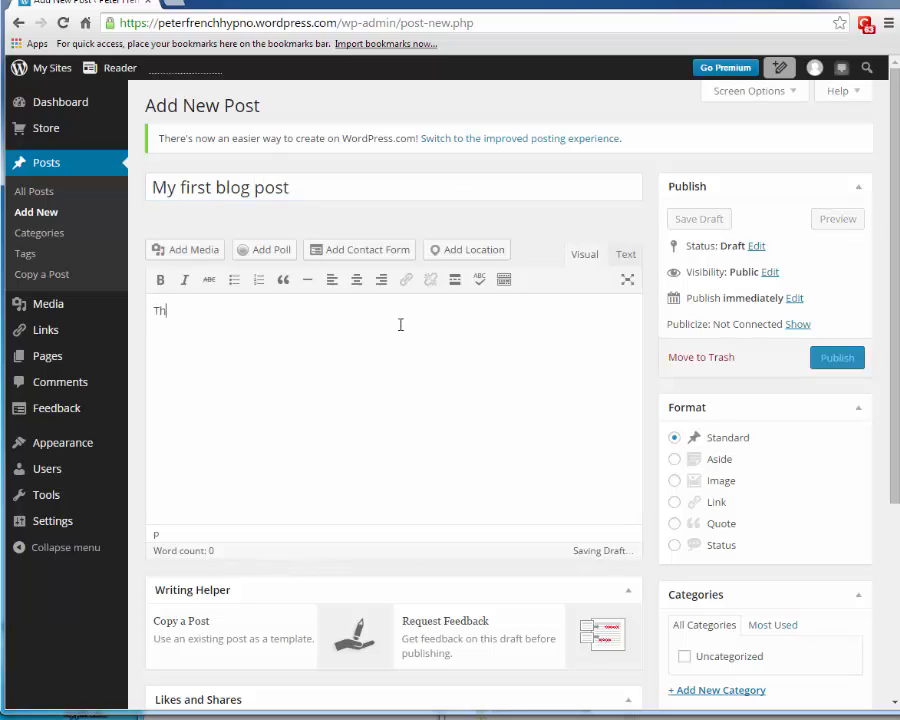
pyautogui.write('The')
pyautogui.press('BackSpace')
pyautogui.write('is is my first blog post')
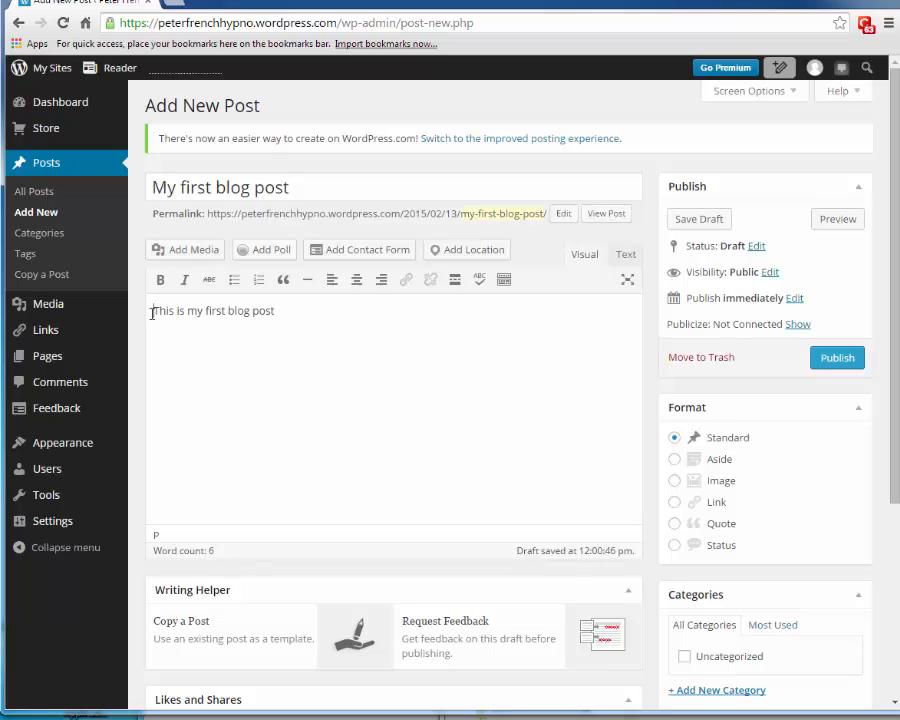
pyautogui.press('Return')
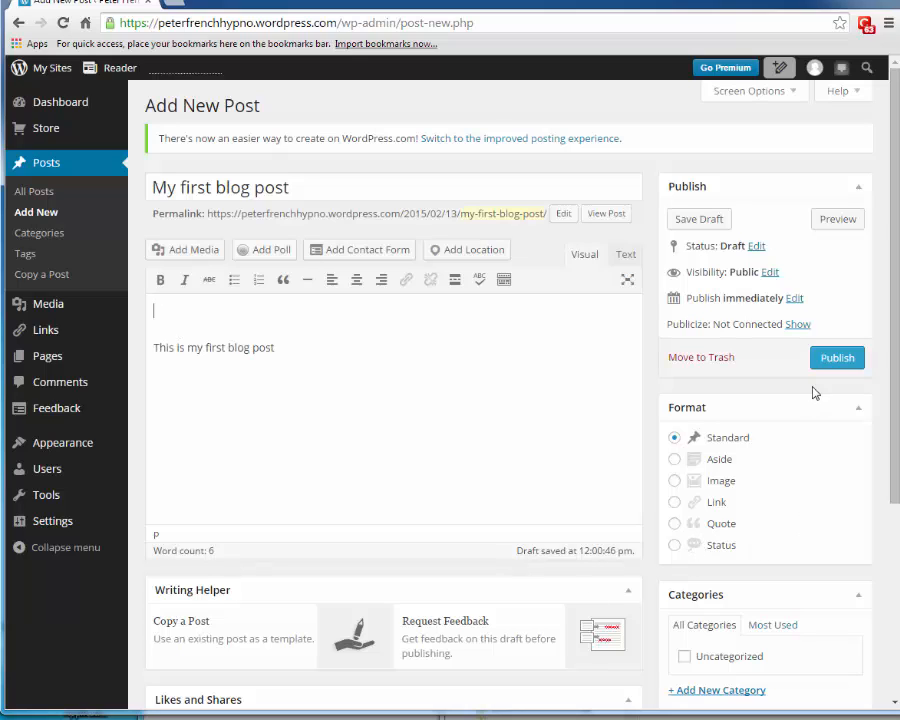
# - Upload hope.jpg from the Graphics folder and insert it into the post above the text
pyautogui.click(188, 252)
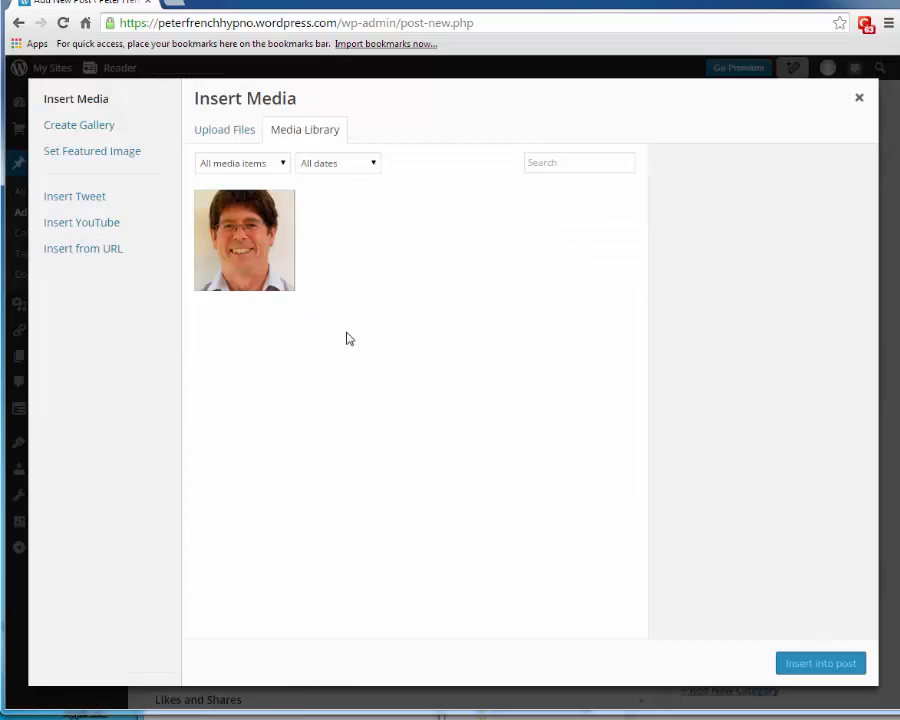
pyautogui.click(211, 140)
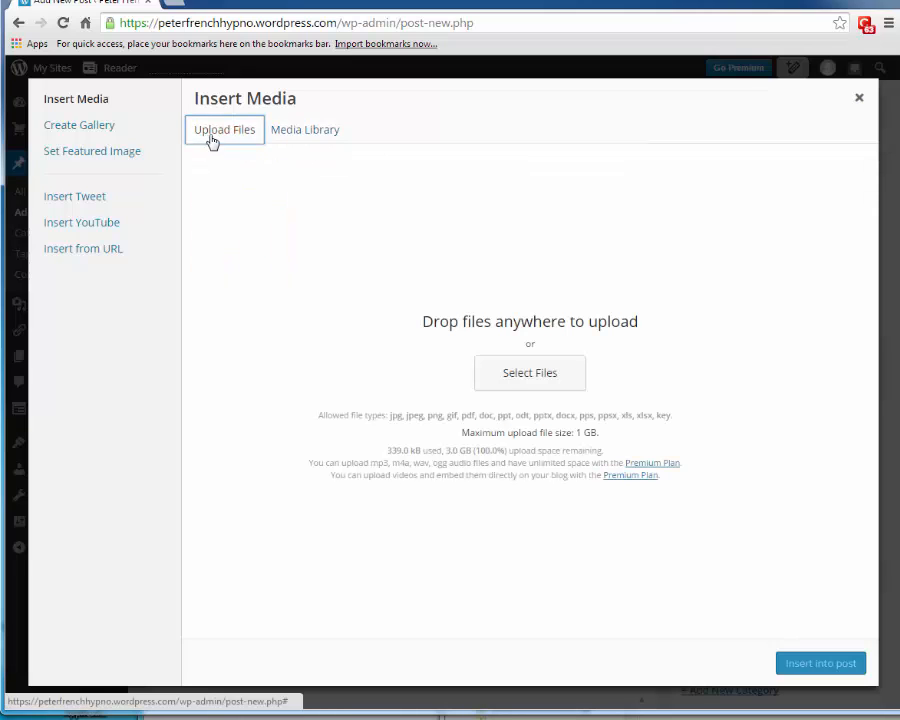
pyautogui.hotkey('alt', 'Tab')
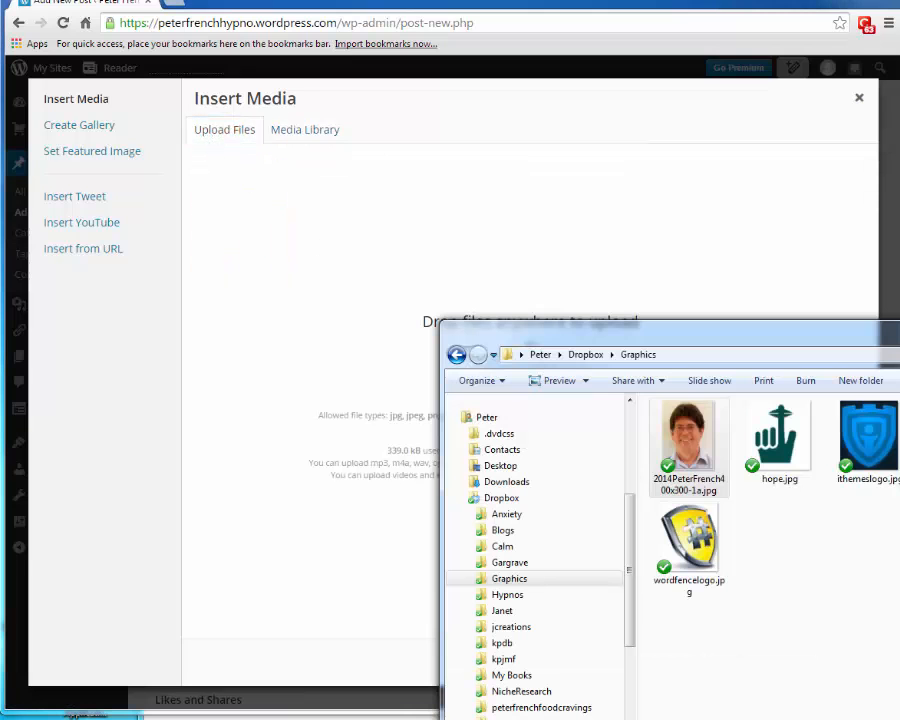
pyautogui.moveTo(779, 440); pyautogui.dragTo(450, 315)
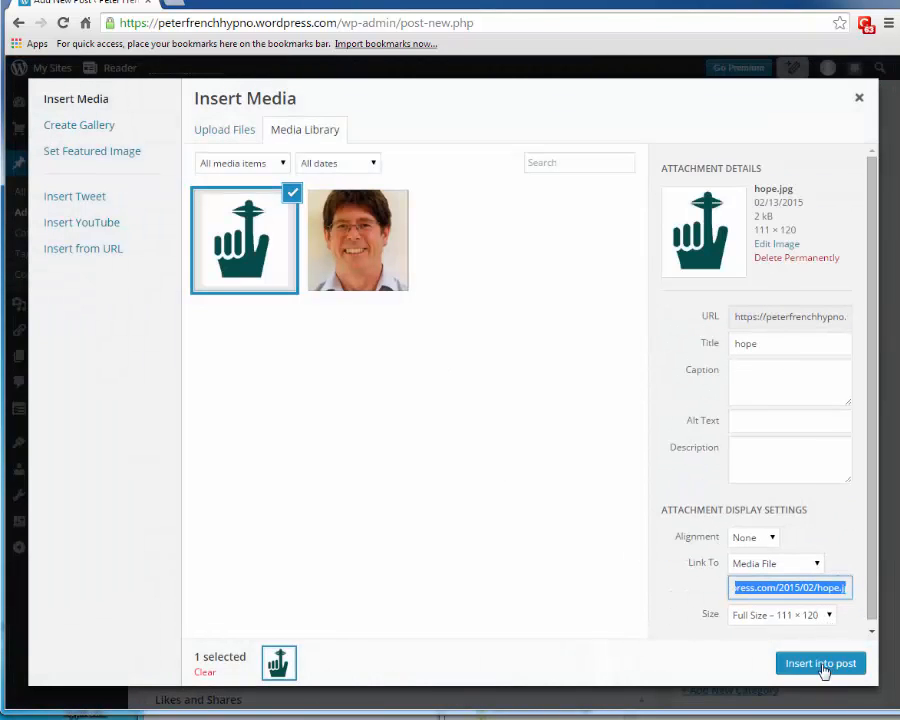
pyautogui.click(822, 667)
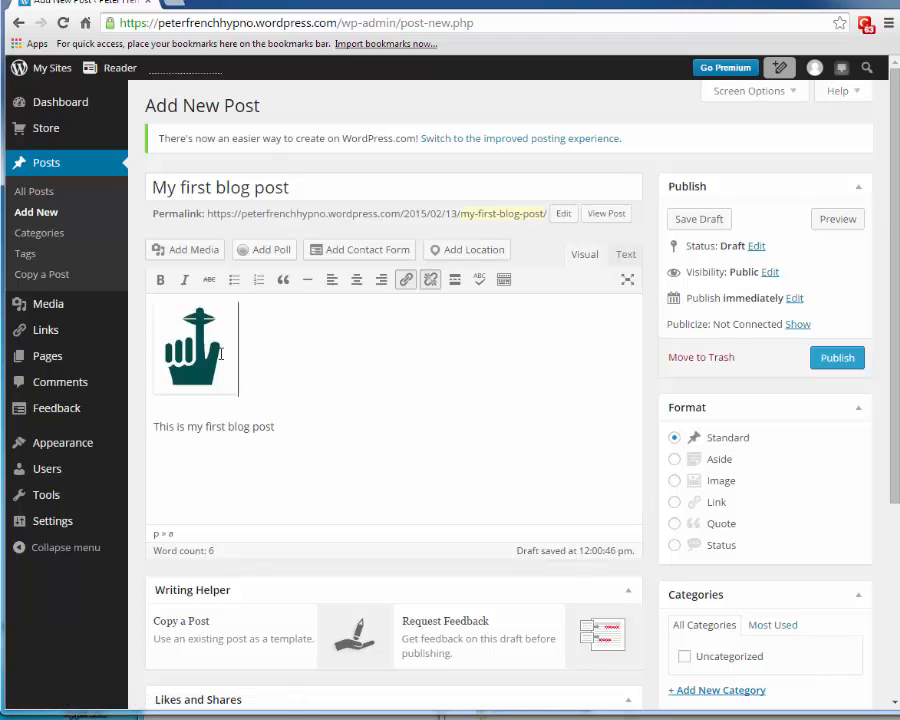
pyautogui.click(221, 354)
# - Set the hope icon's Link To to None, then publish the post
pyautogui.click(265, 311)
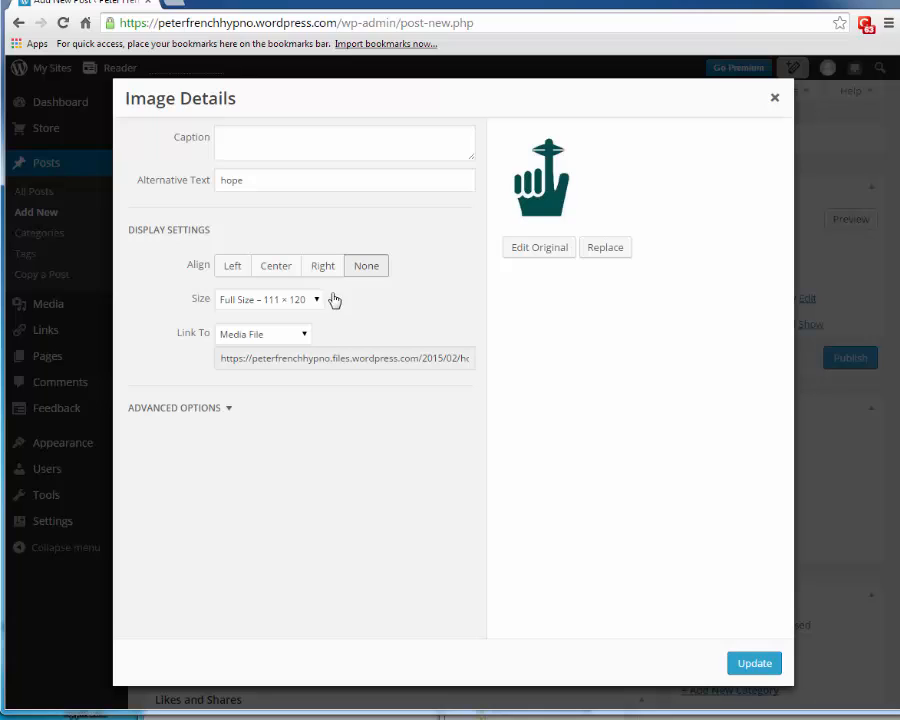
pyautogui.click(303, 340)
pyautogui.click(238, 391)
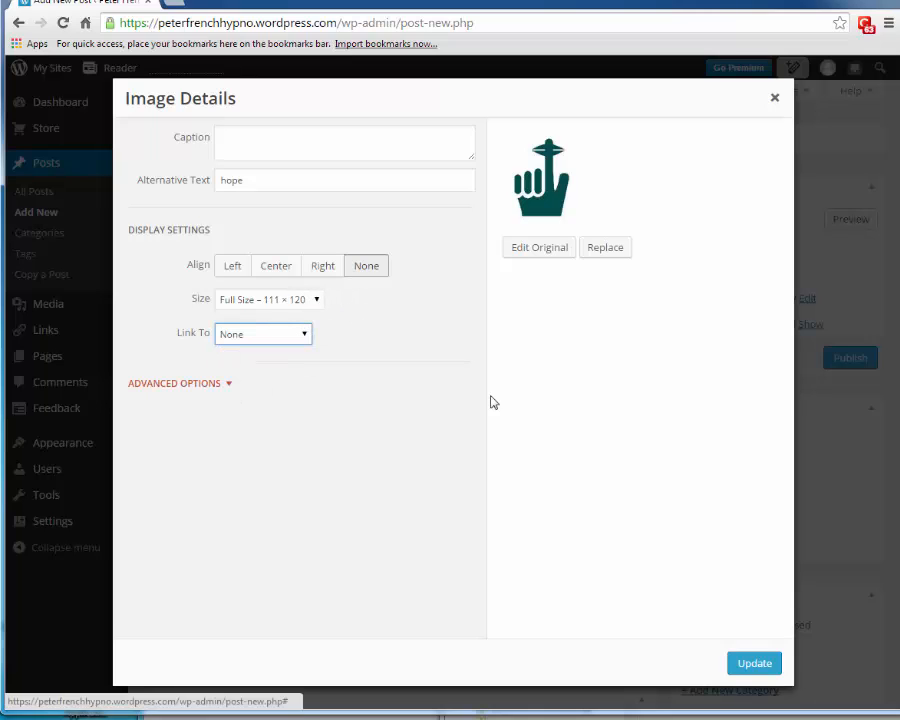
pyautogui.click(760, 663)
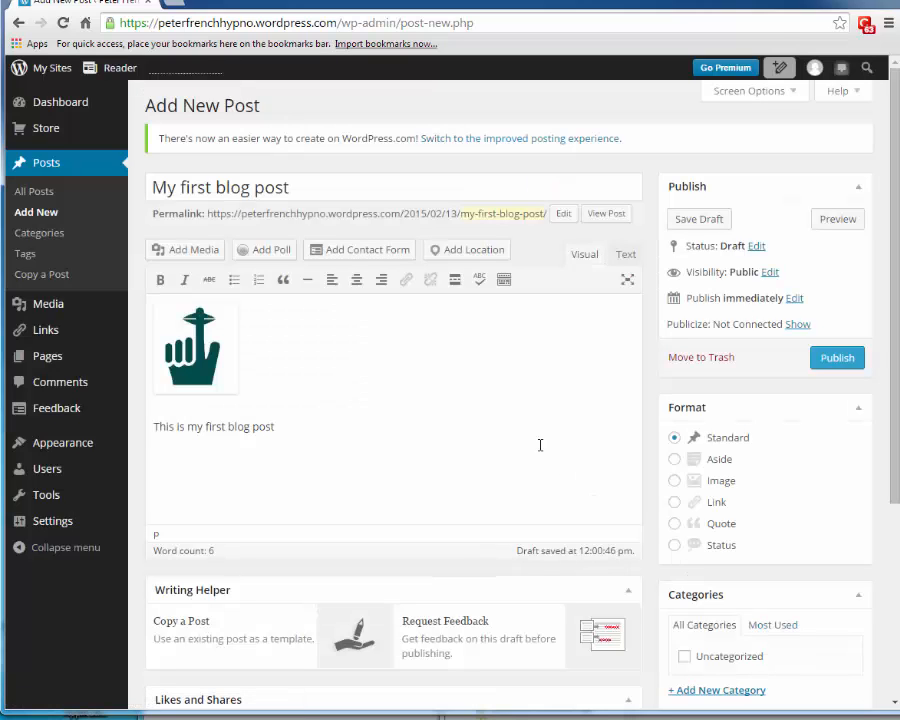
pyautogui.click(836, 358)
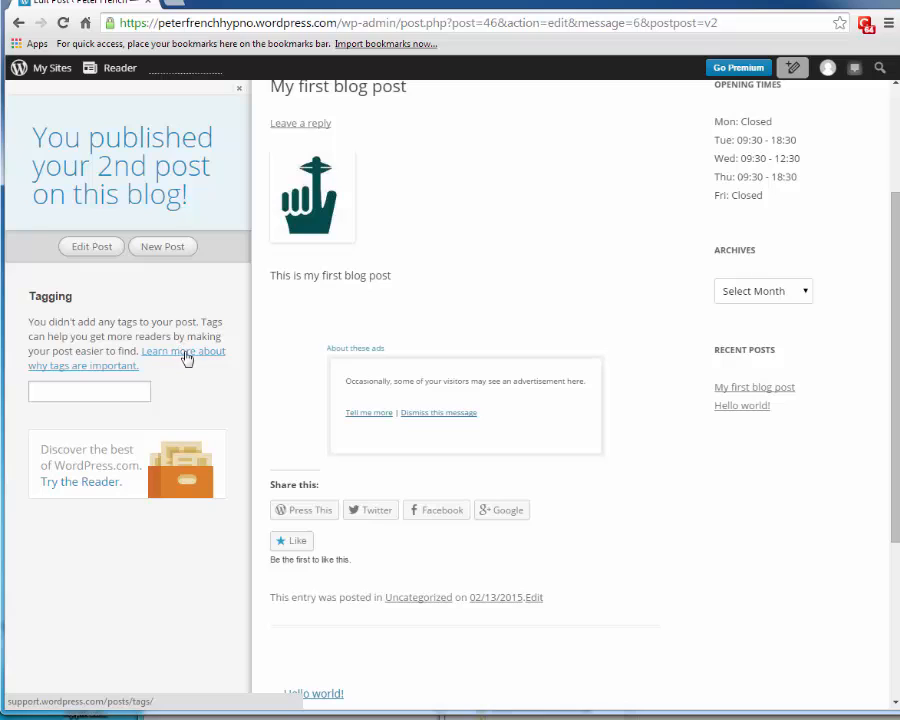
# - Browse the live Blog listing, then open 'My first blog post' from Recent Posts
pyautogui.click(94, 392)
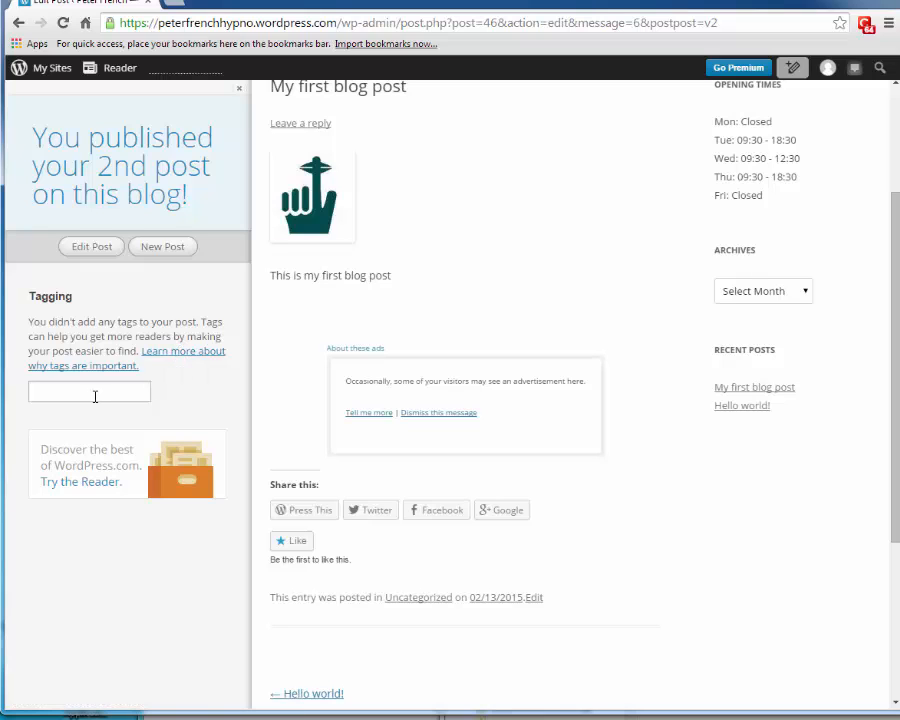
pyautogui.click(239, 89)
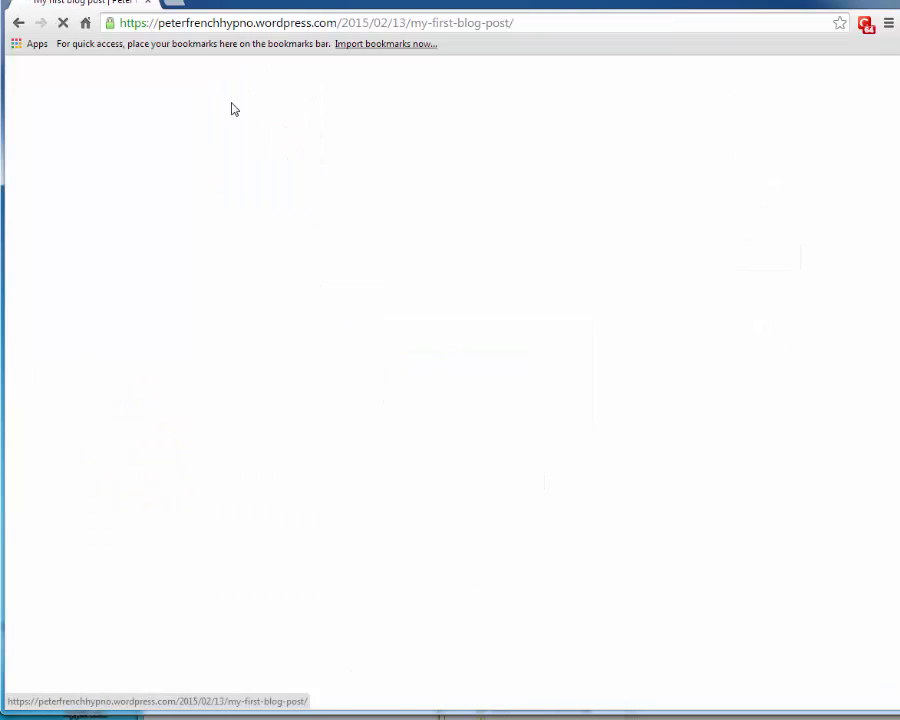
pyautogui.moveTo(57, 75)
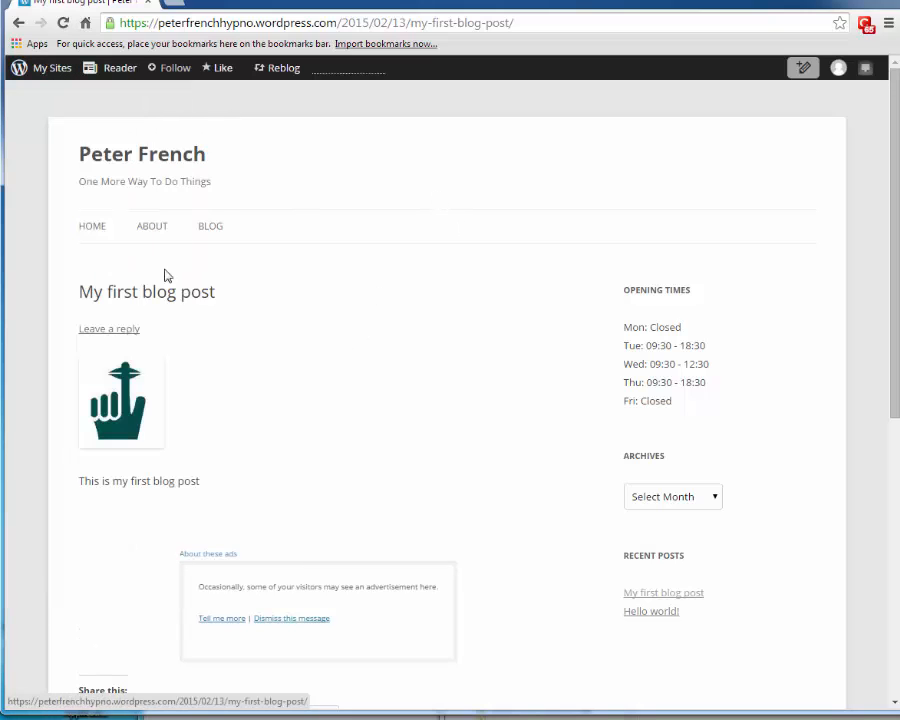
pyautogui.click(213, 228)
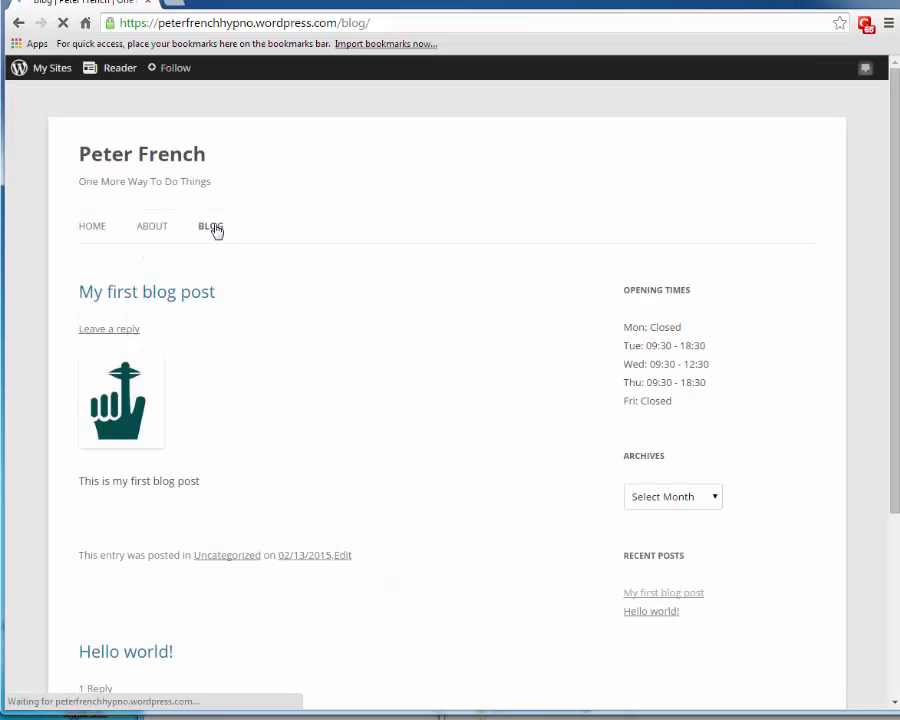
pyautogui.scroll(-2, 301, 396)
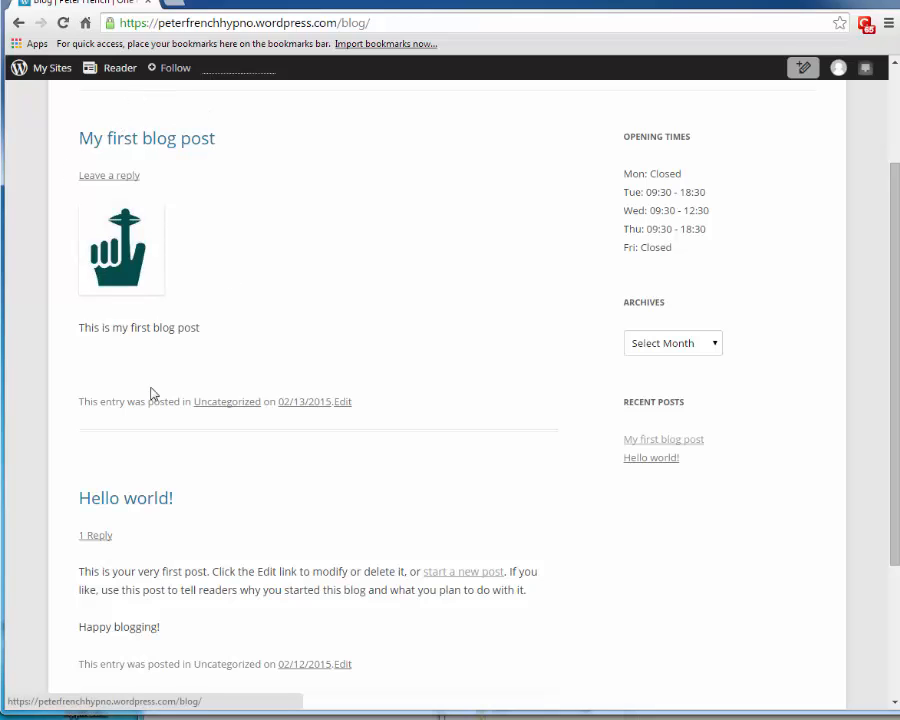
pyautogui.scroll(-3, 252, 356)
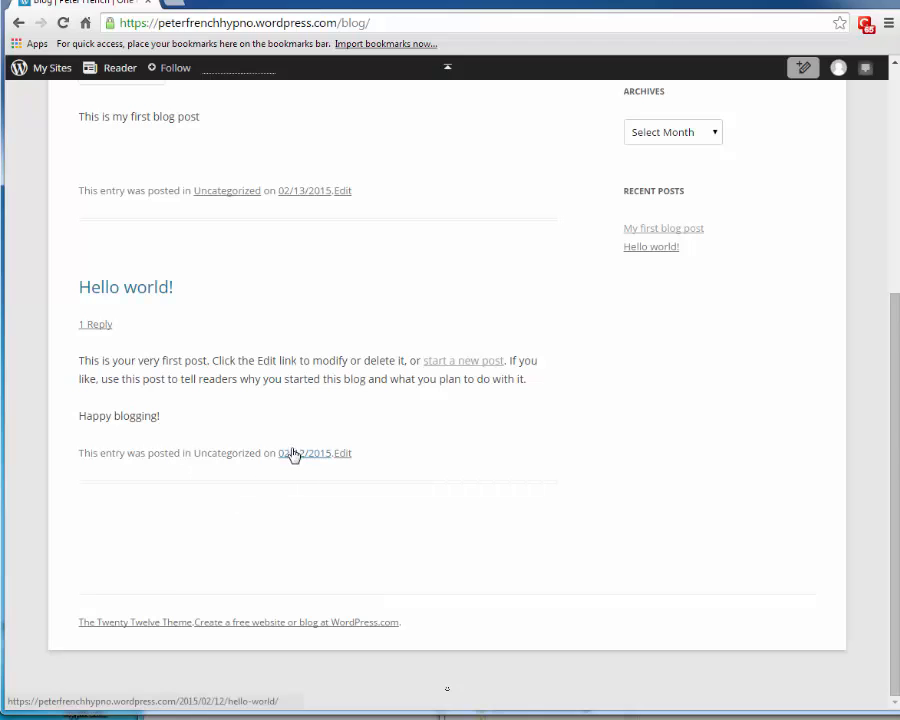
pyautogui.scroll(3, 747, 333)
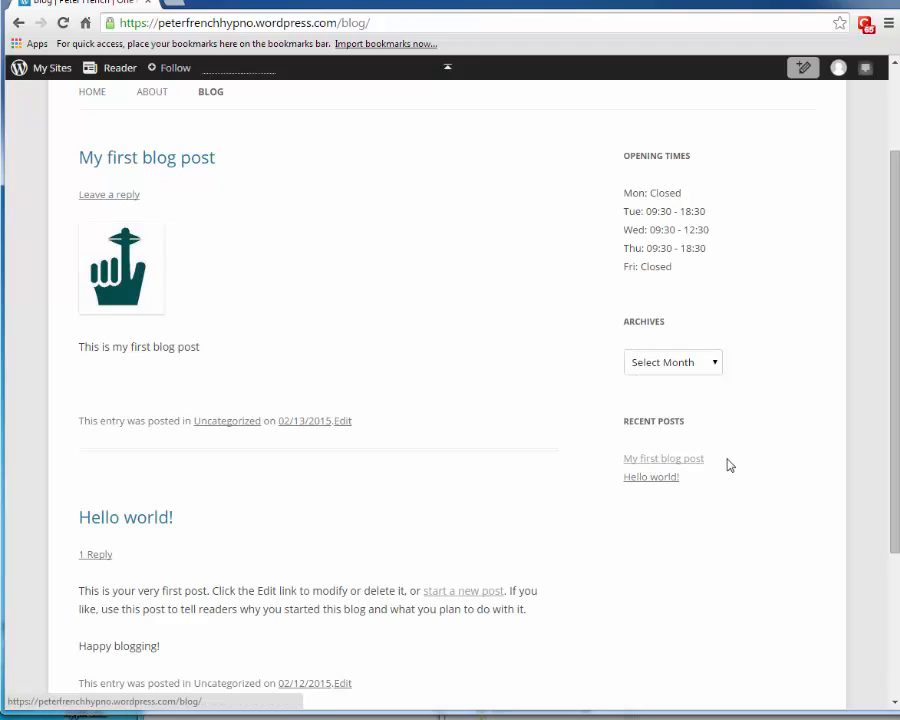
pyautogui.click(661, 465)
pyautogui.scroll(-3, 407, 322)
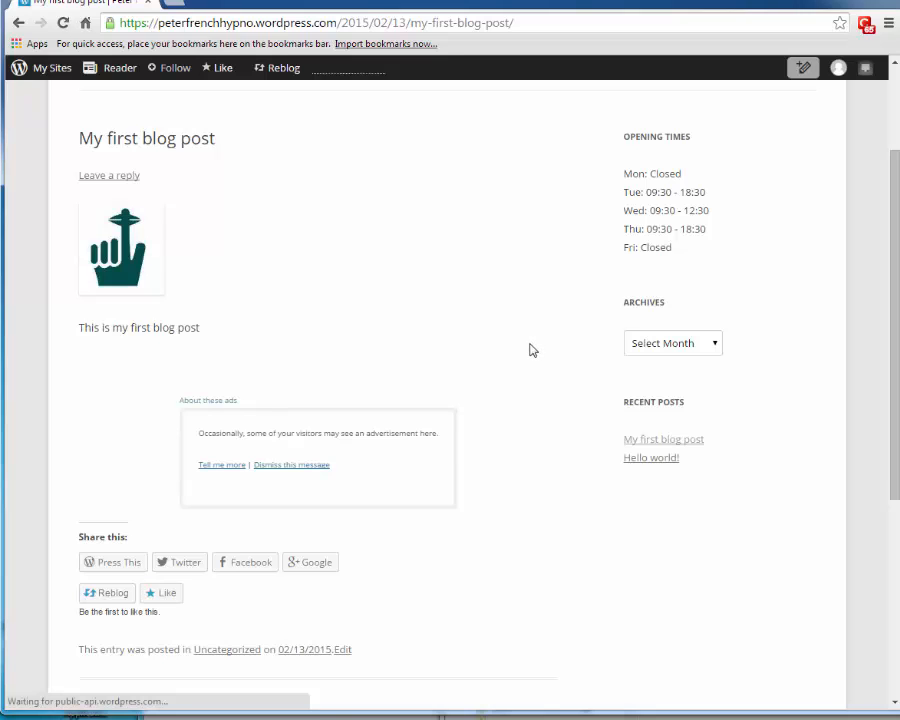
pyautogui.scroll(3, 530, 347)
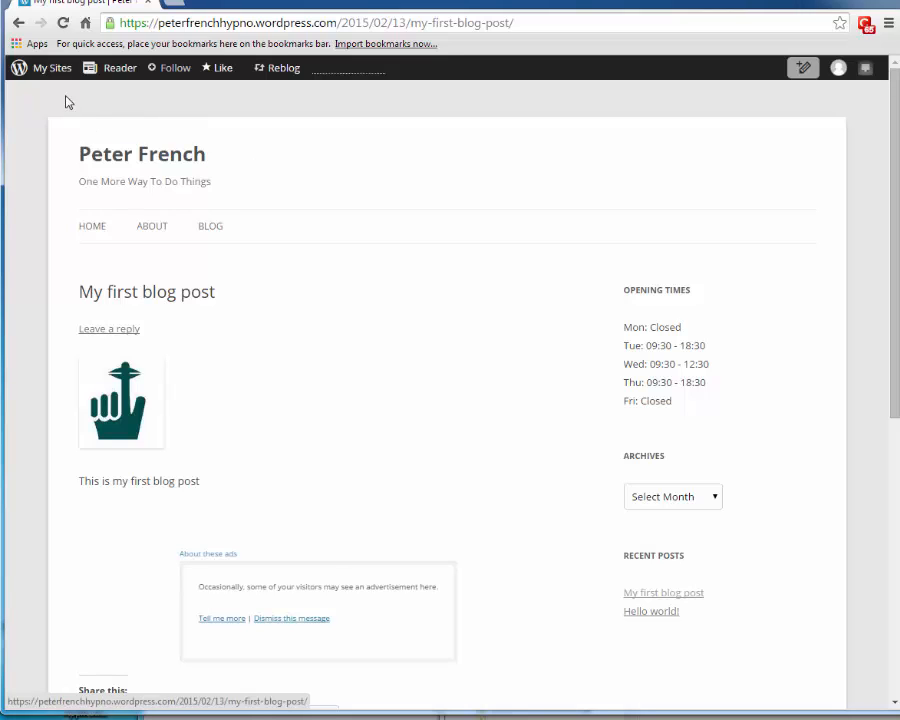
# - Return to the WP Admin dashboard via My Sites and select the site's domain in the address bar
pyautogui.click(40, 66)
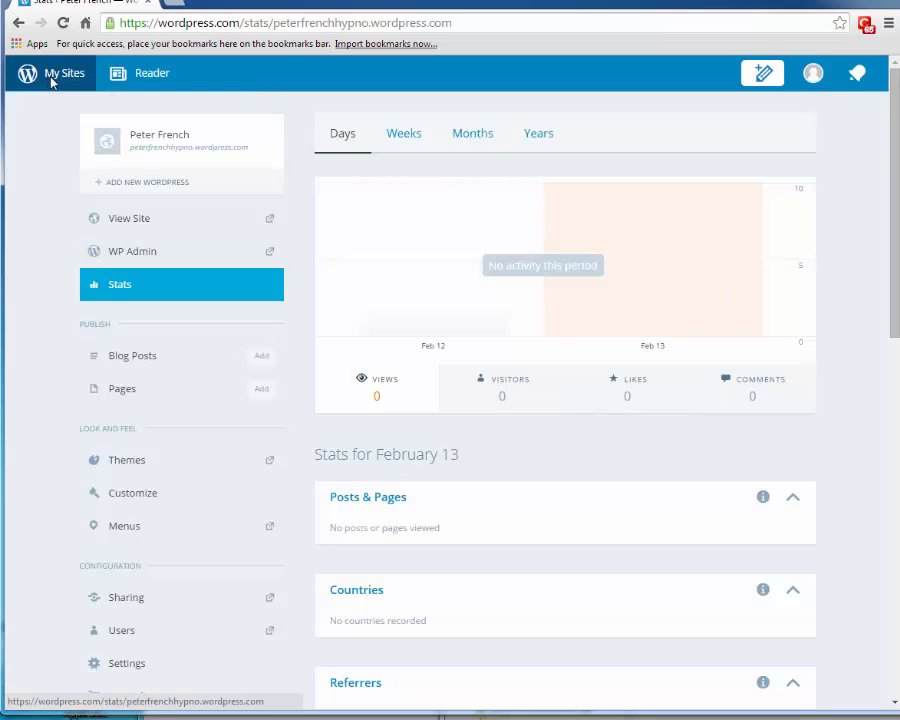
pyautogui.click(129, 253)
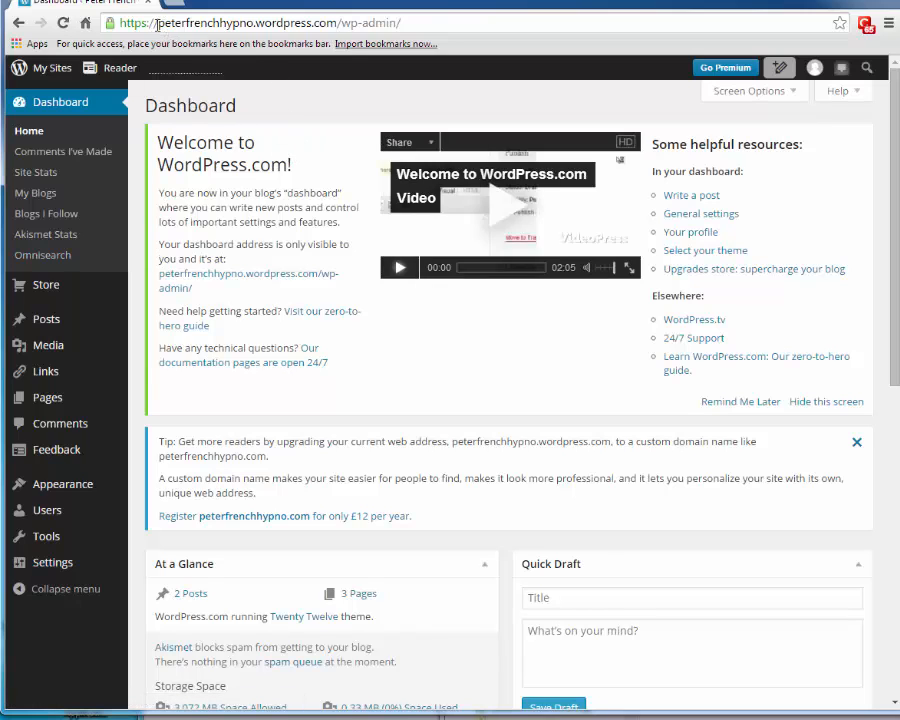
pyautogui.moveTo(157, 22); pyautogui.dragTo(335, 24)
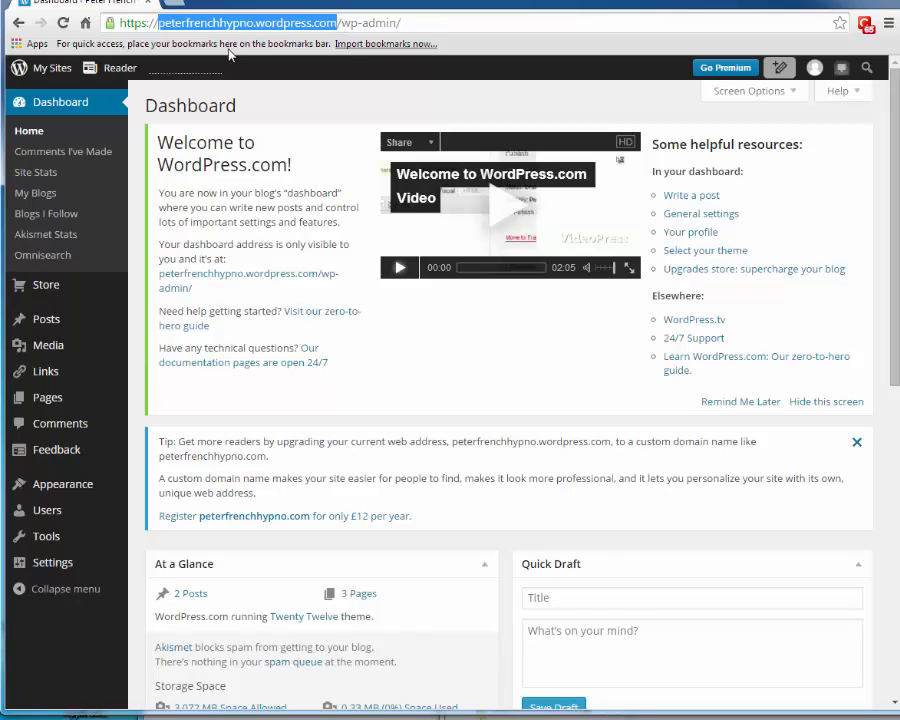
# - Load the live blog by its wordpress.com address in a new Chrome tab, showing the Home page
pyautogui.click(179, 5)
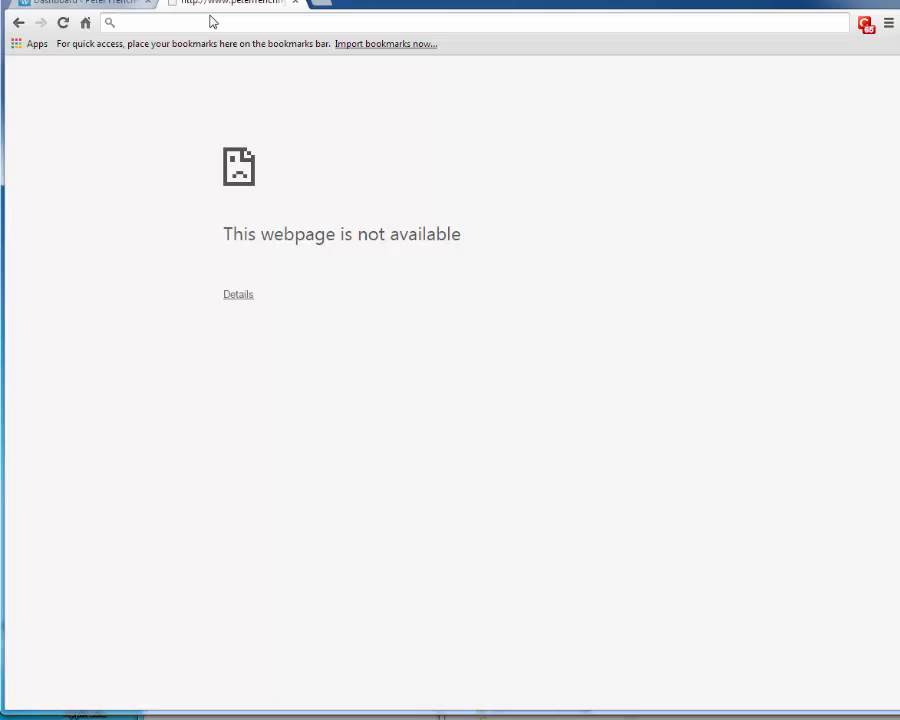
pyautogui.write('www.')
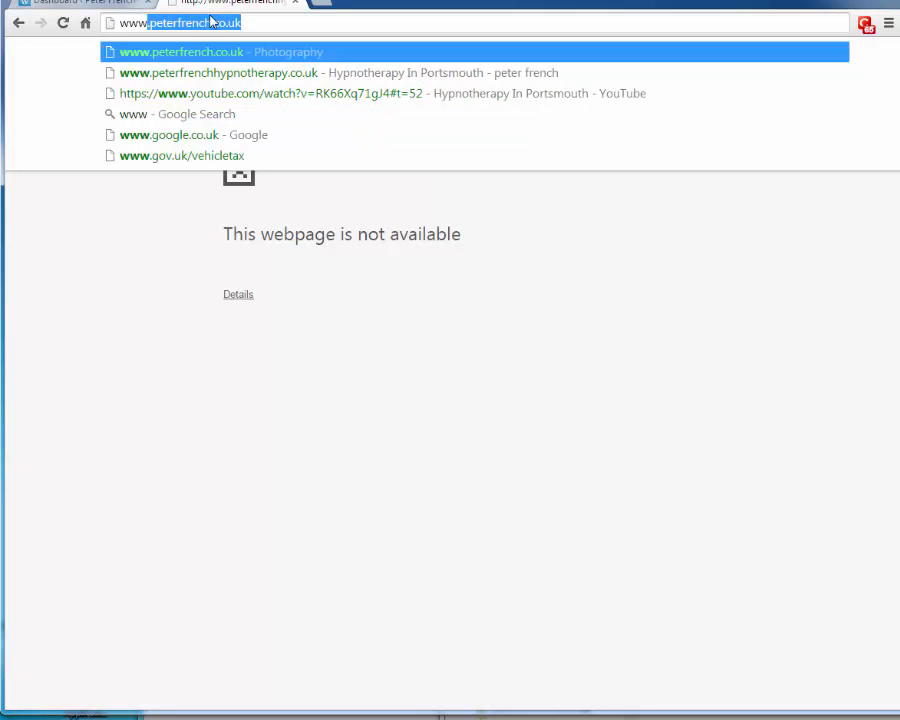
pyautogui.write('pet')
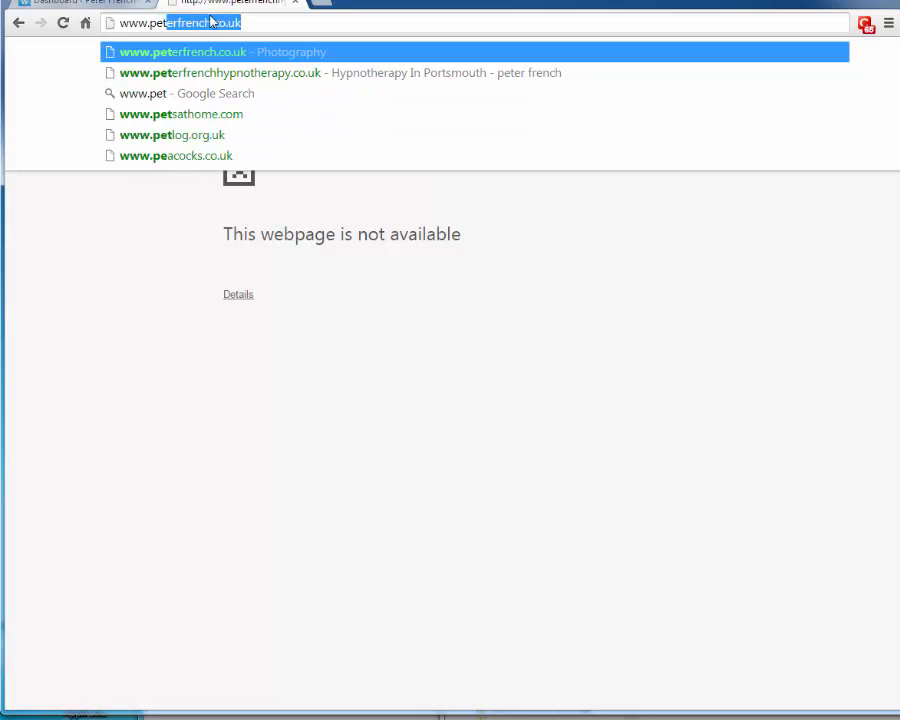
pyautogui.write('erfrenchhyp')
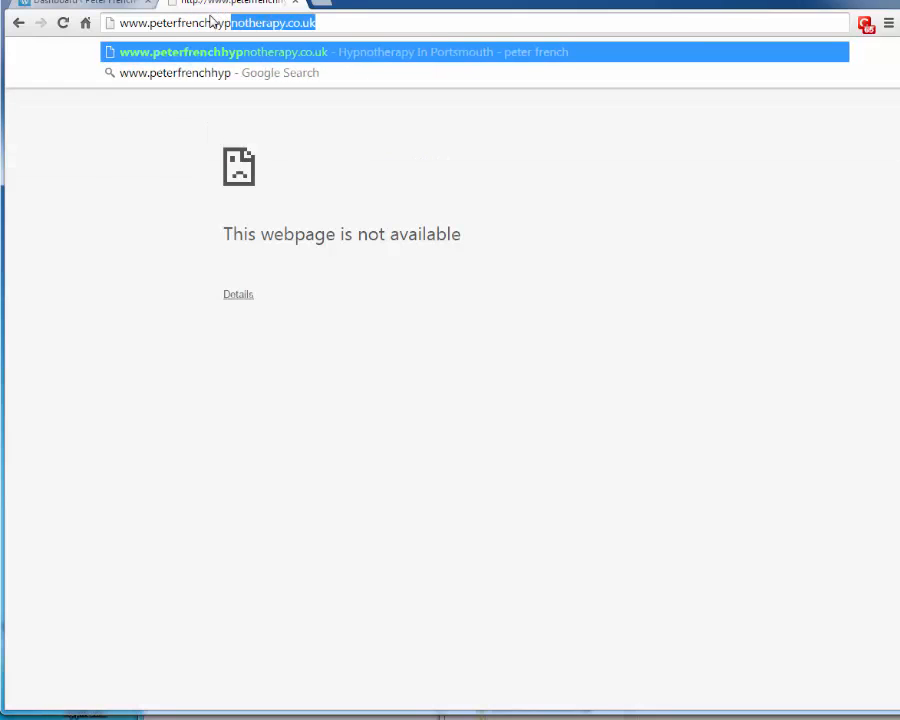
pyautogui.write('no')
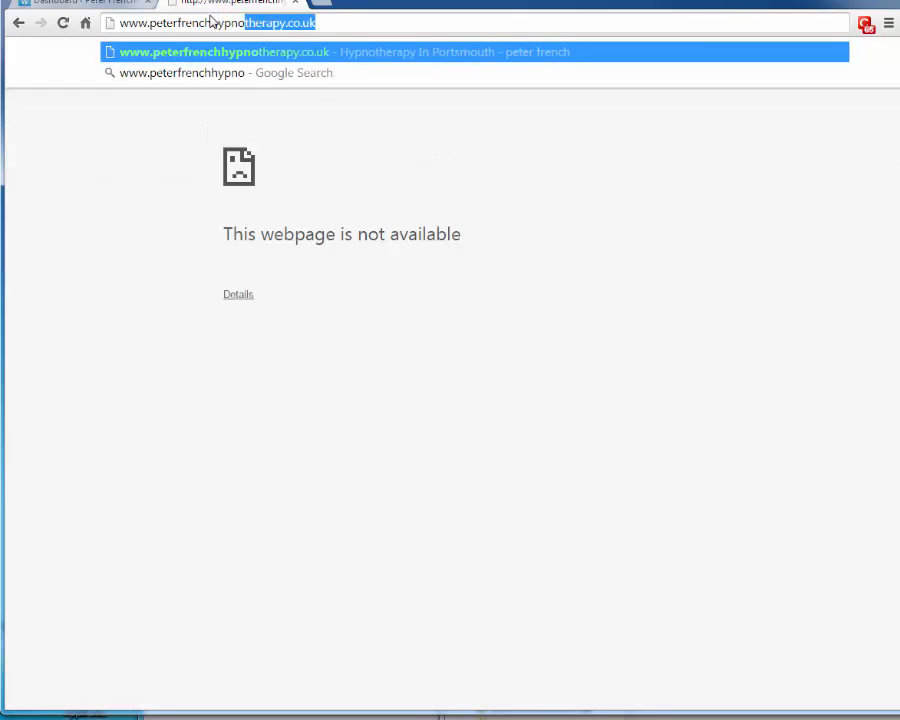
pyautogui.write('.wor')
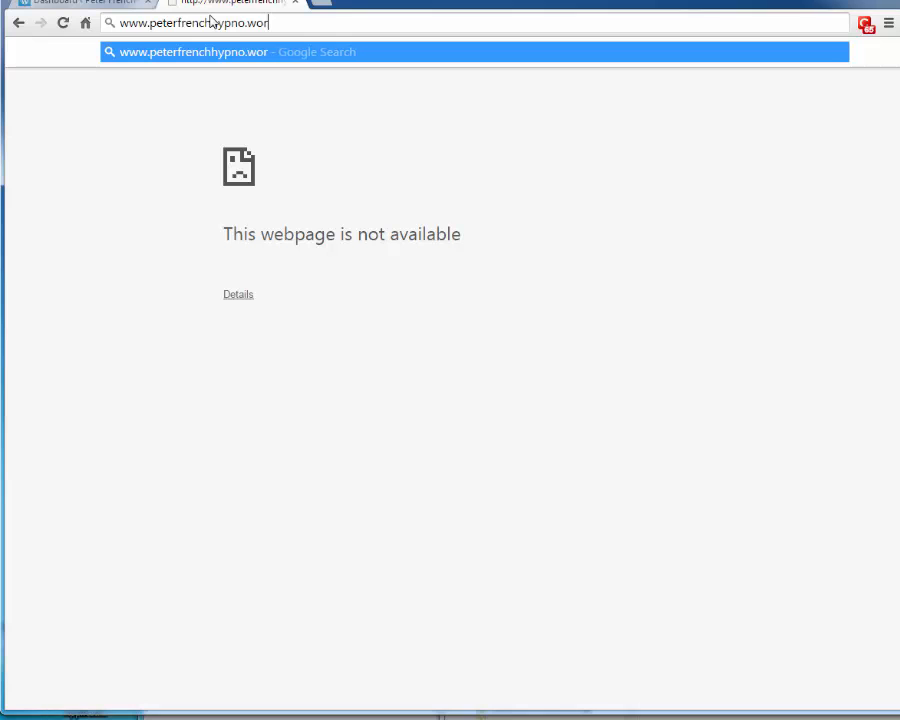
pyautogui.write('dpress.com')
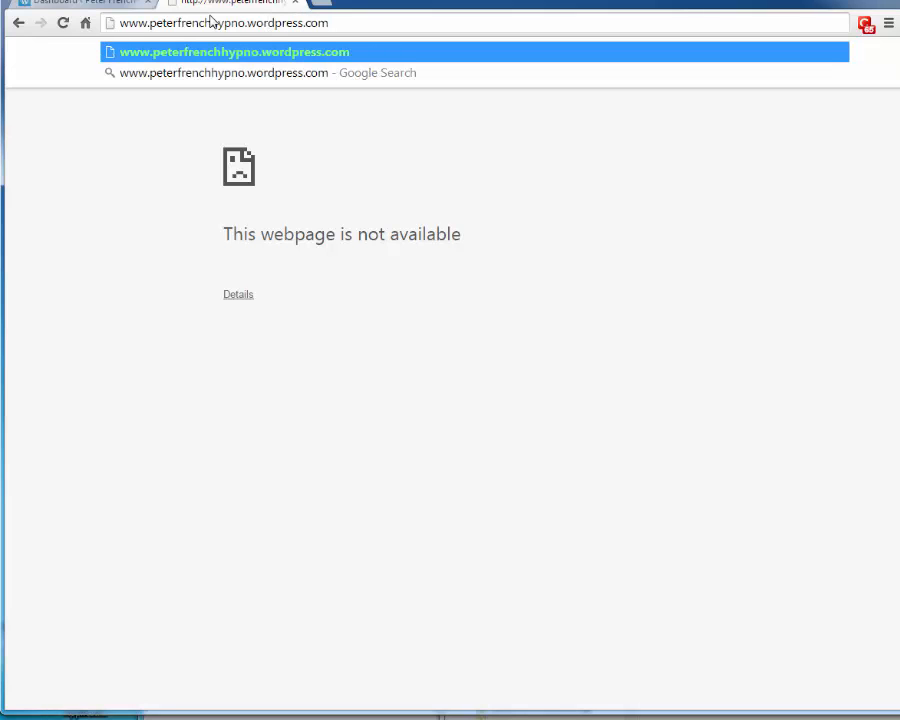
pyautogui.press('Return')
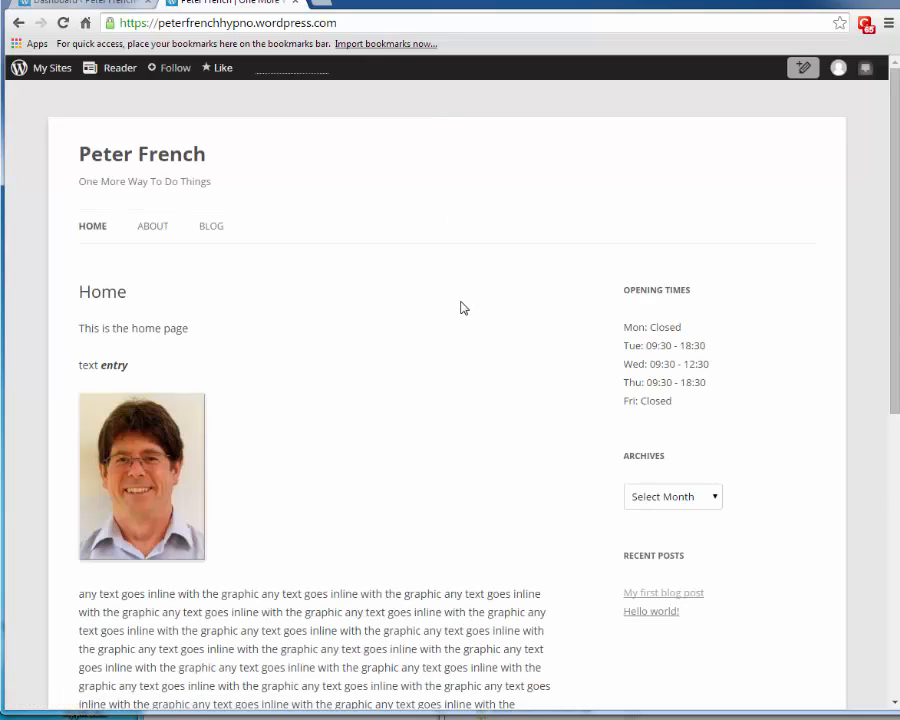
pyautogui.scroll(-3, 464, 311)
pyautogui.scroll(3, 464, 314)
pyautogui.moveTo(317, 29); pyautogui.dragTo(98, 22)
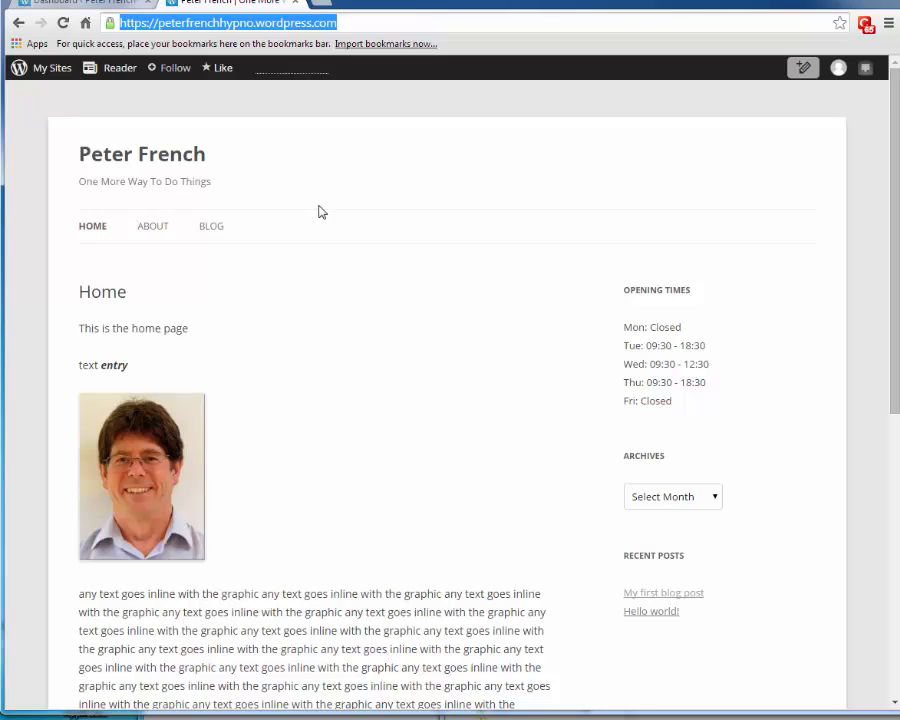
pyautogui.scroll(-4, 400, 275)
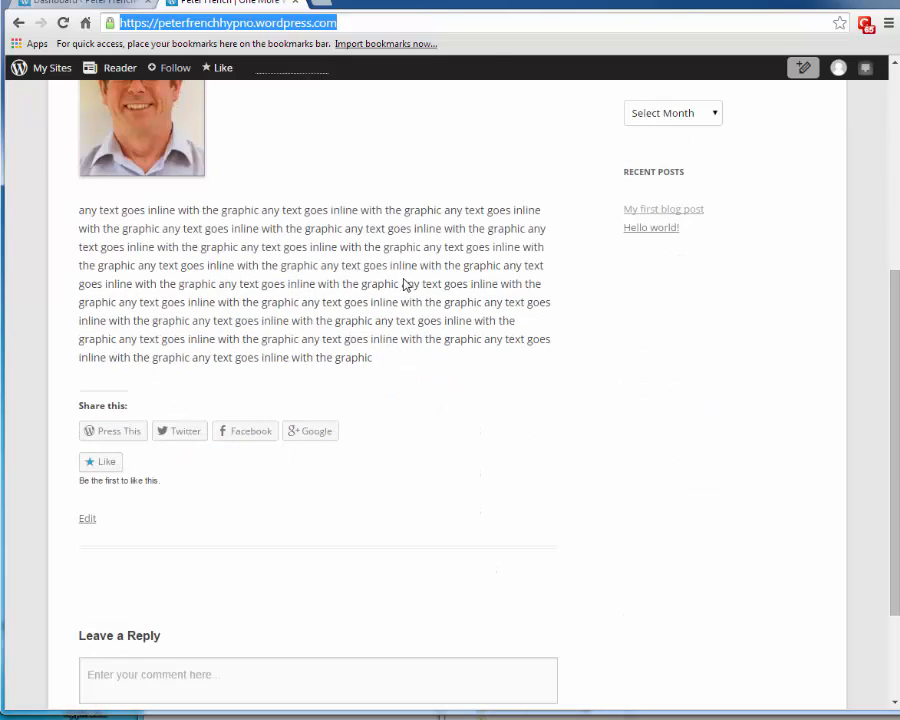
pyautogui.scroll(4, 406, 280)
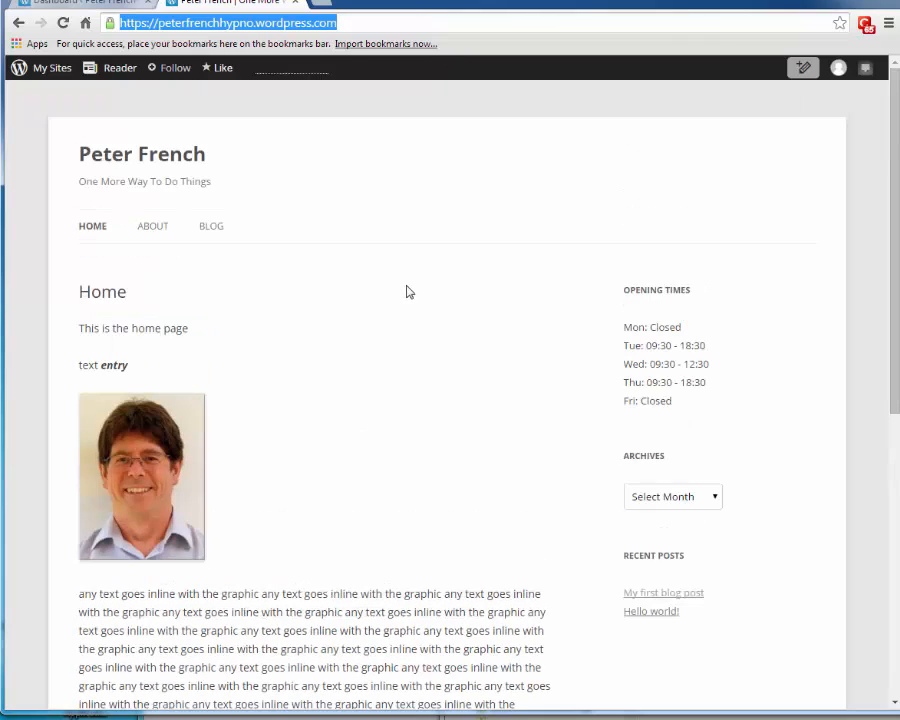